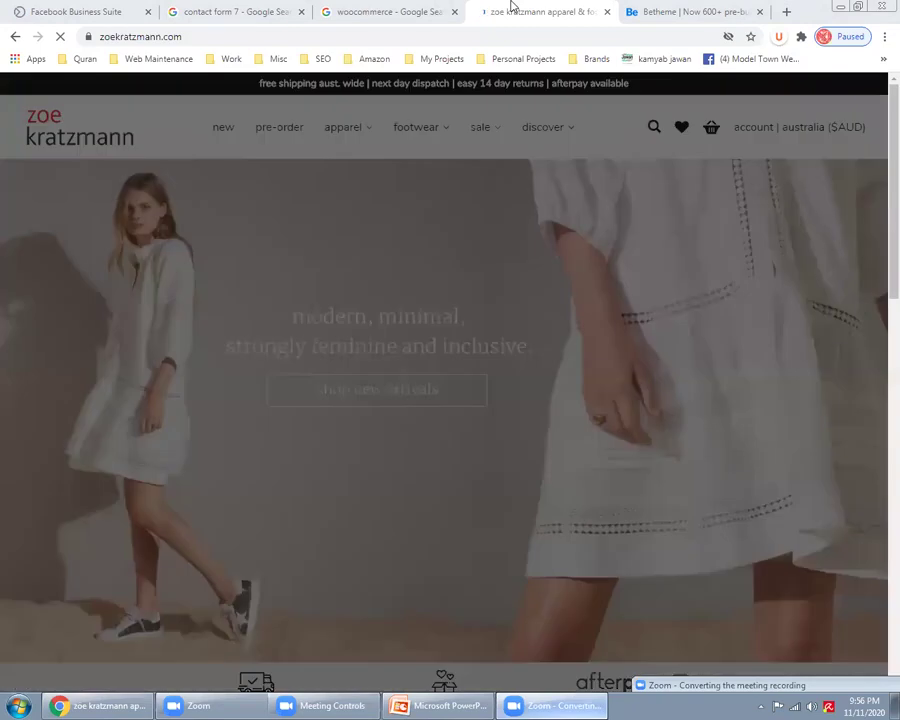
Scroll the zoe kratzmann new-in products, view the Betheme gallery, then return to PowerPoint
scroll(570, 229, down, 3)
scroll(585, 218, down, 3)
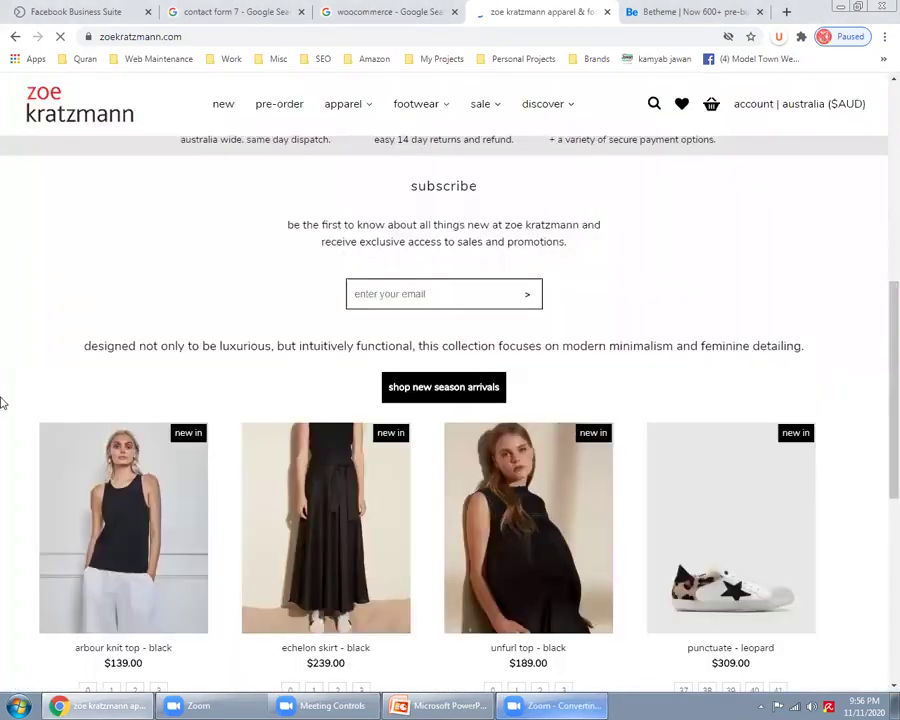
scroll(3, 401, down, 3)
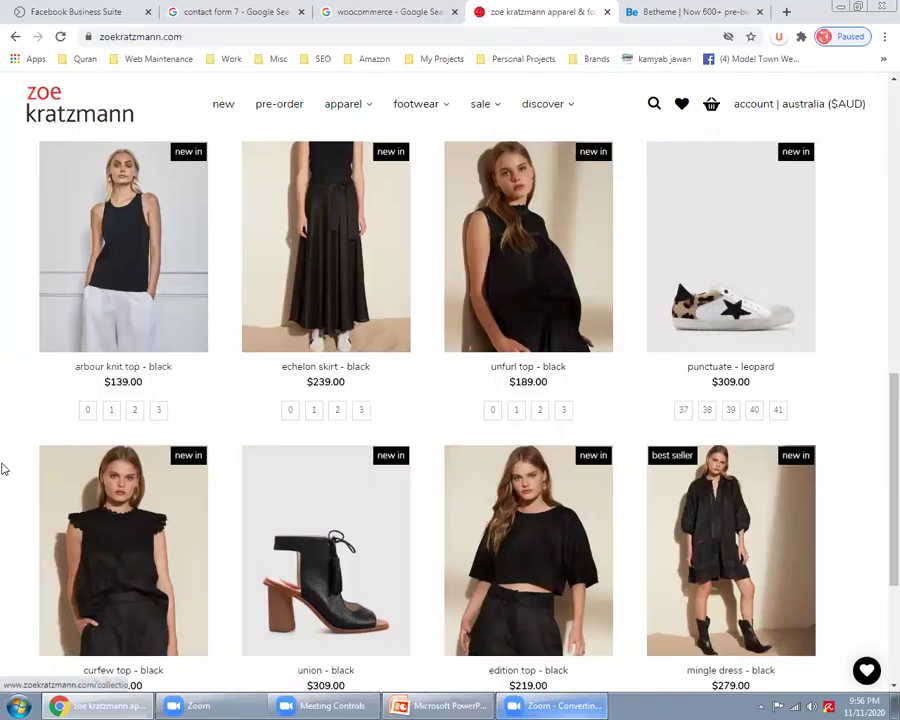
scroll(3, 466, down, 2)
scroll(3, 466, down, 1)
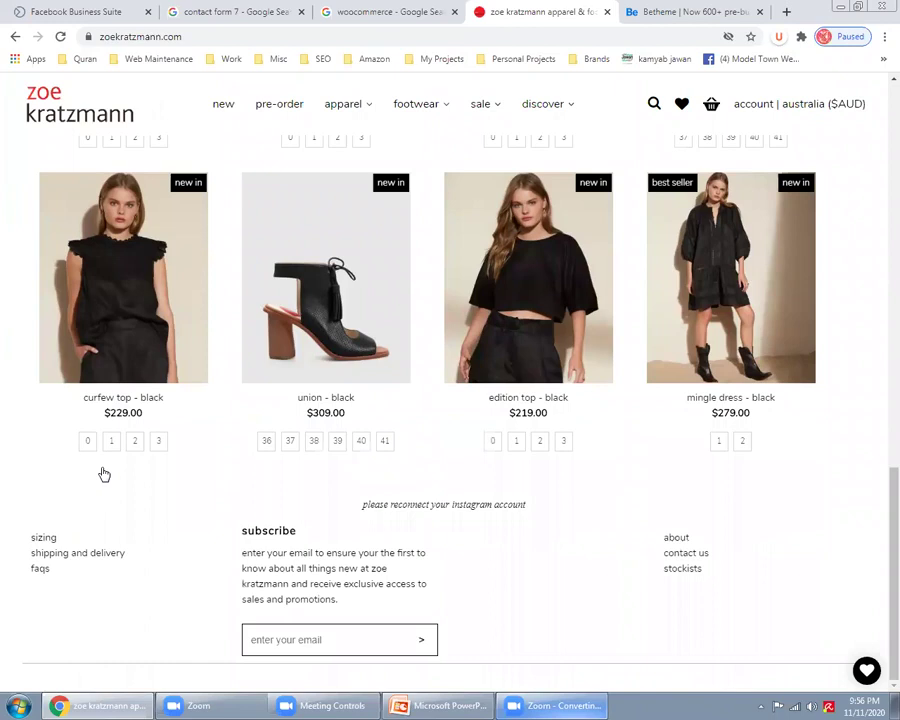
scroll(8, 434, up, 4)
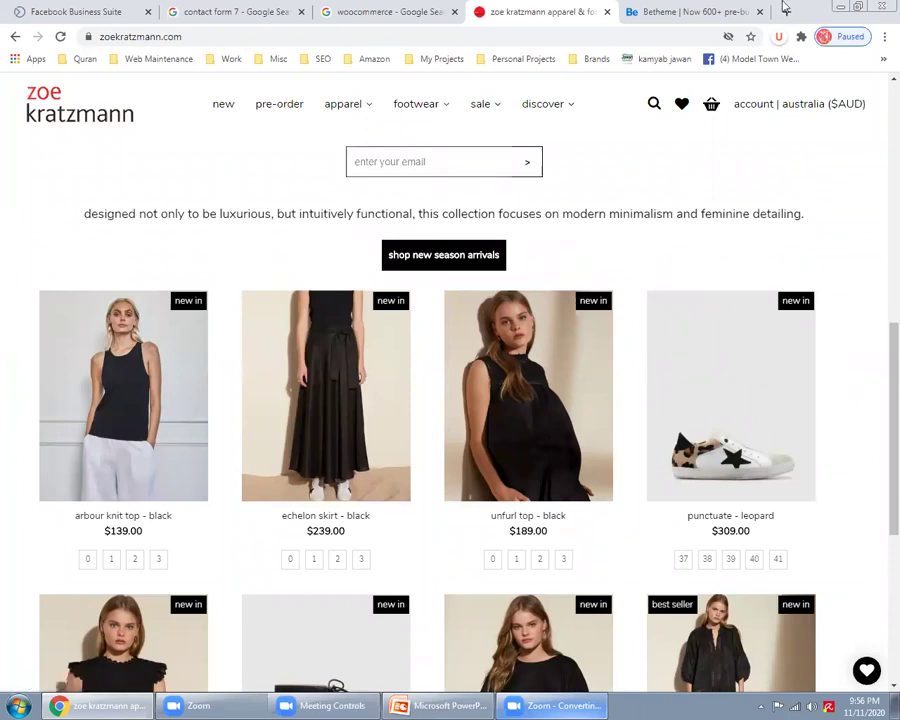
click(667, 9)
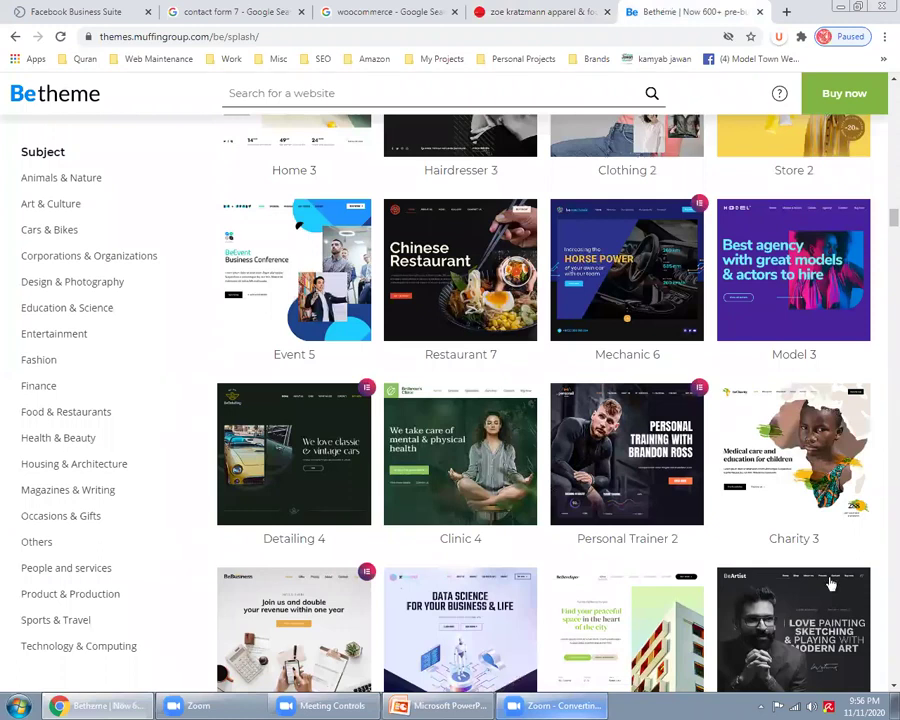
key(alt+Tab)
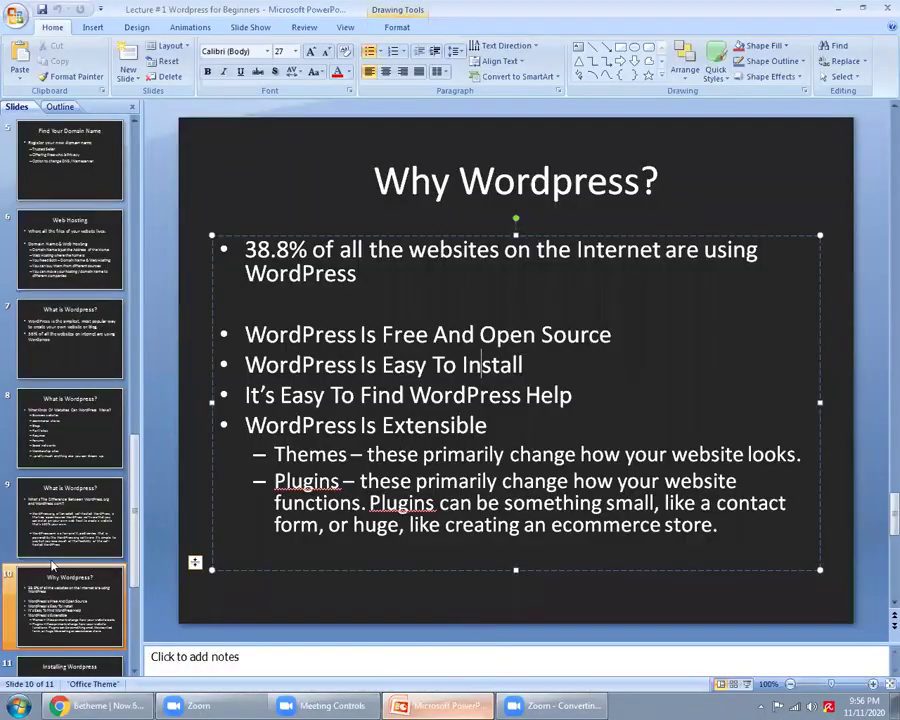
Display slide 11, Installing Wordpress, with its seven setup steps starting with Xampp
click(60, 597)
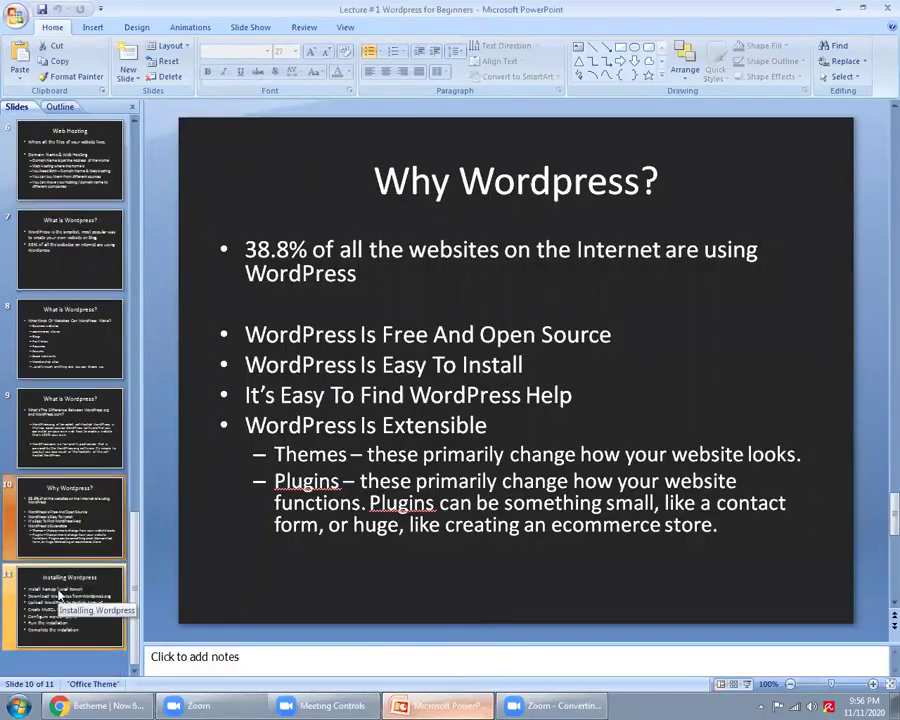
click(58, 596)
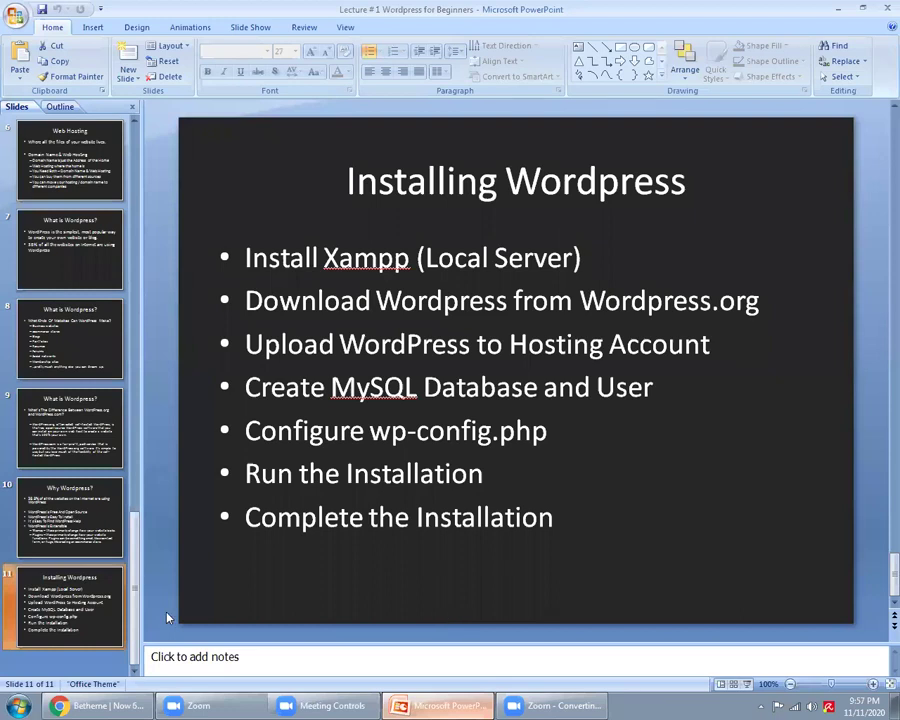
key(super)
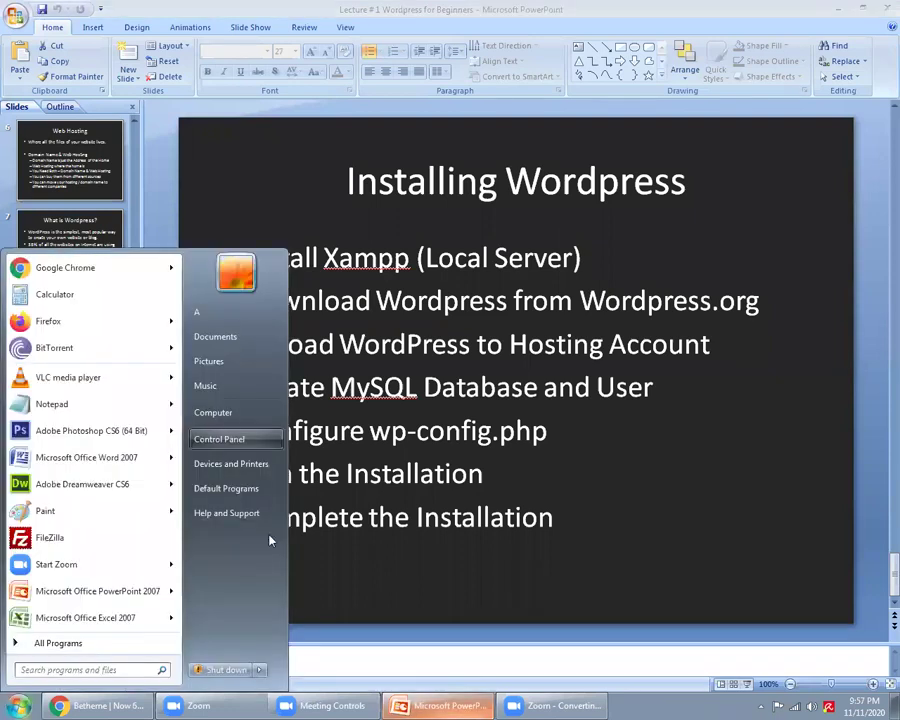
Open Computer in a maximized Explorer window and go to Local Disk (D:)
click(213, 412)
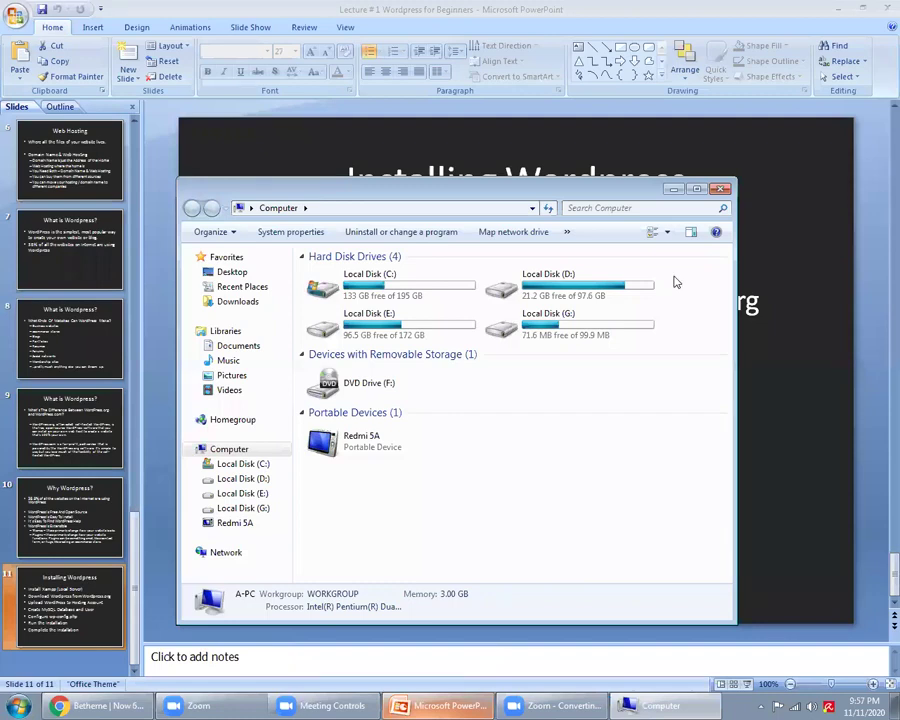
click(712, 205)
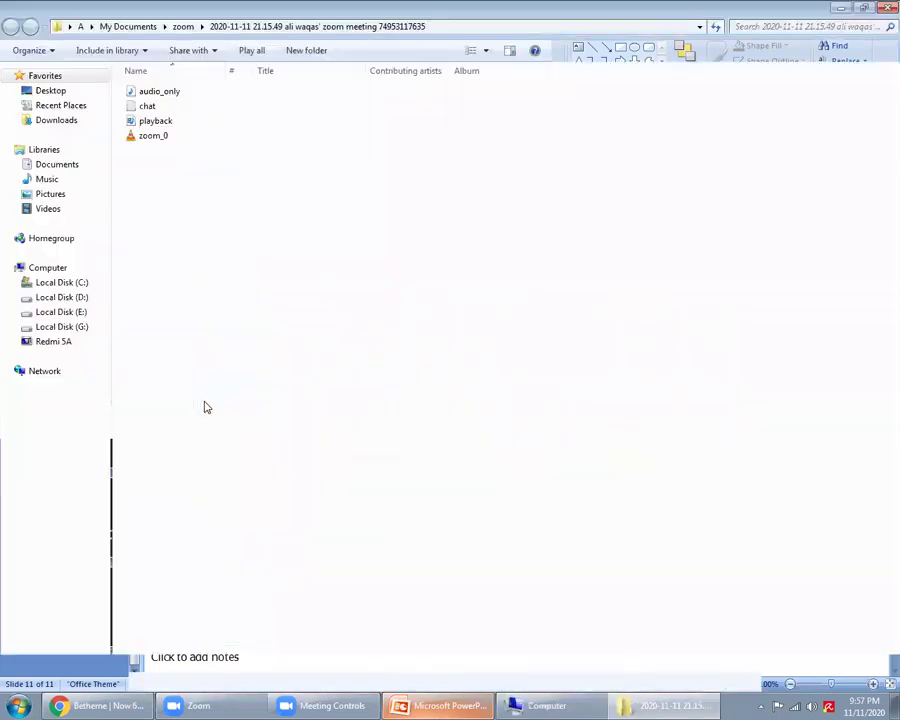
click(74, 300)
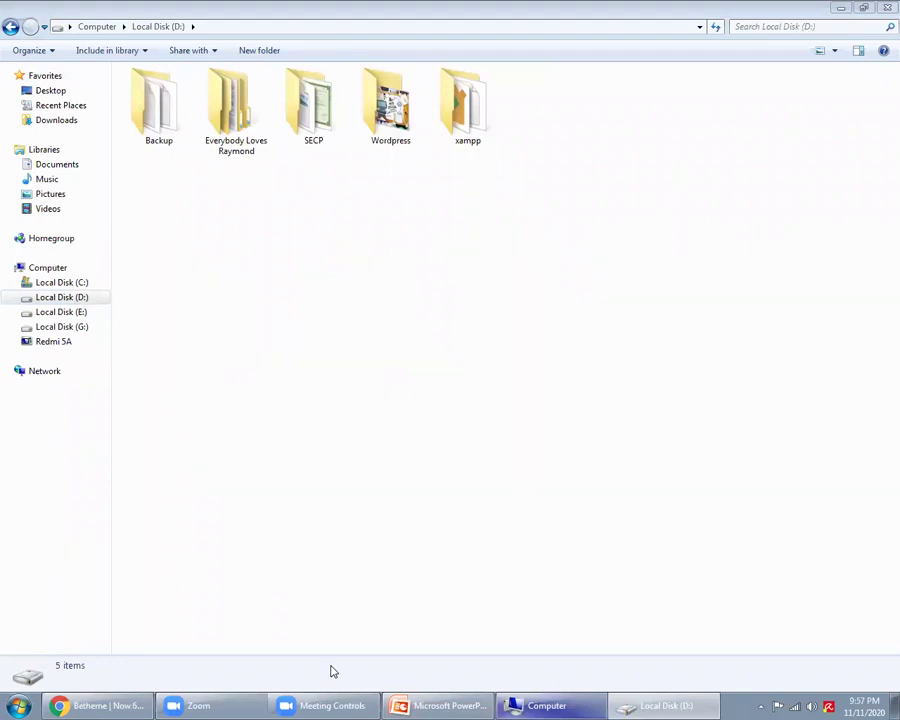
Search for xampp and open the official apachefriends.org site, closing the results tab
click(124, 703)
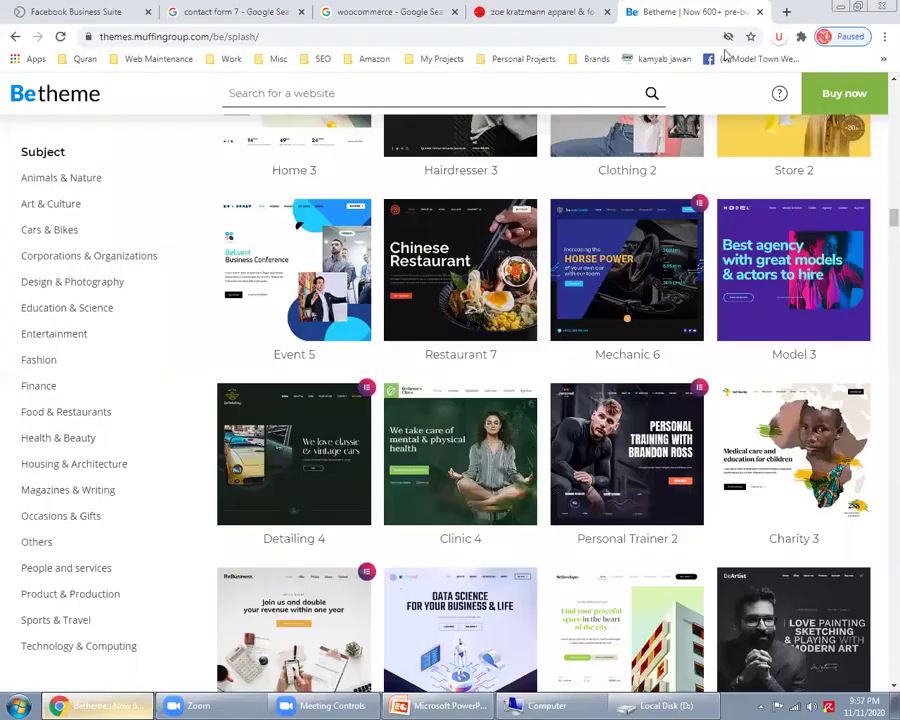
click(693, 40)
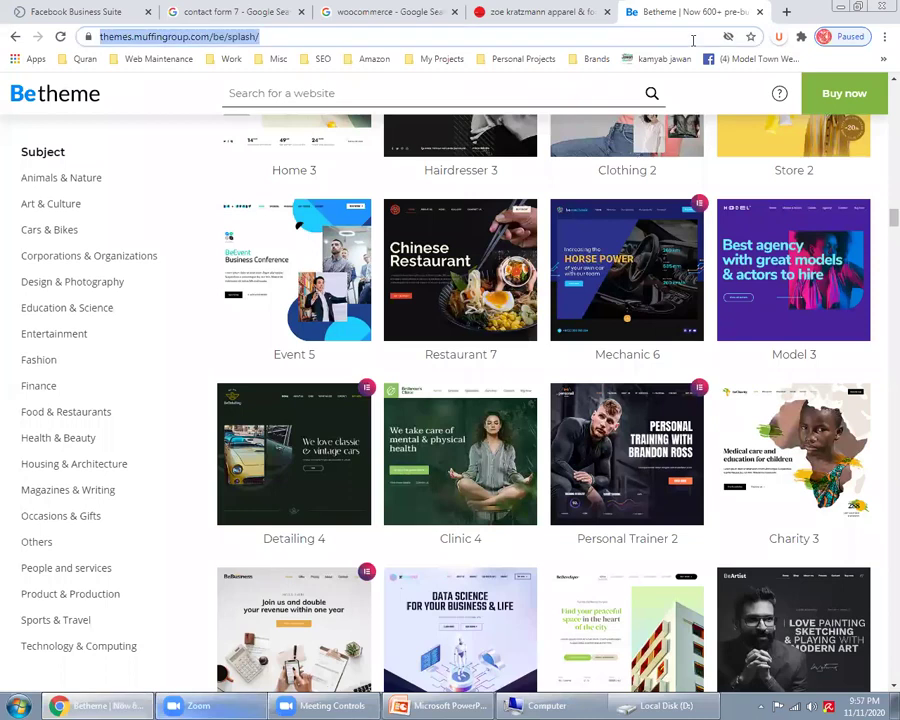
text(xampp)
key(Return)
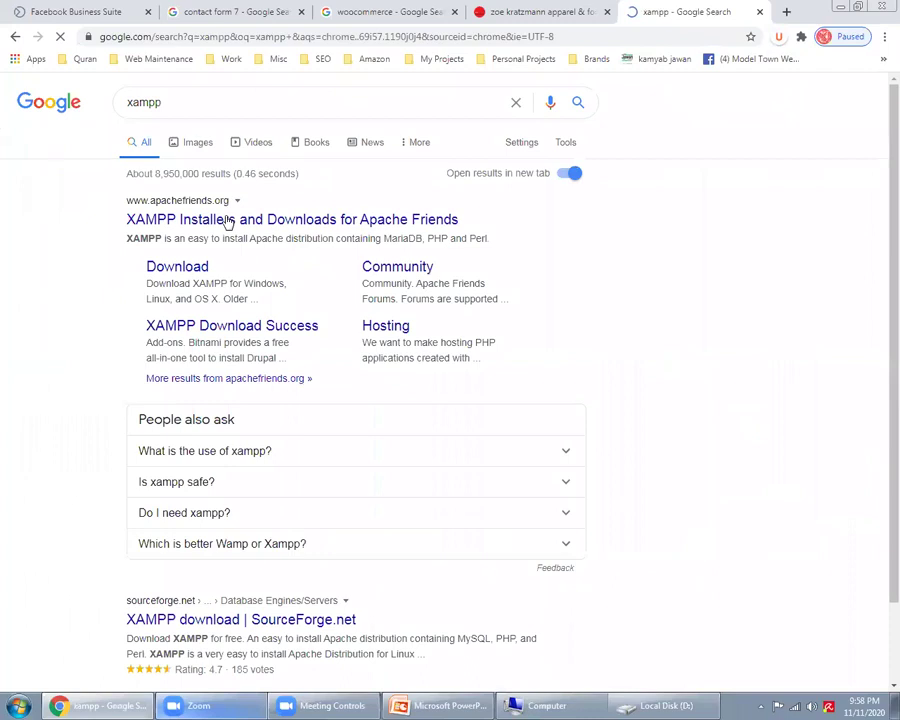
click(228, 220)
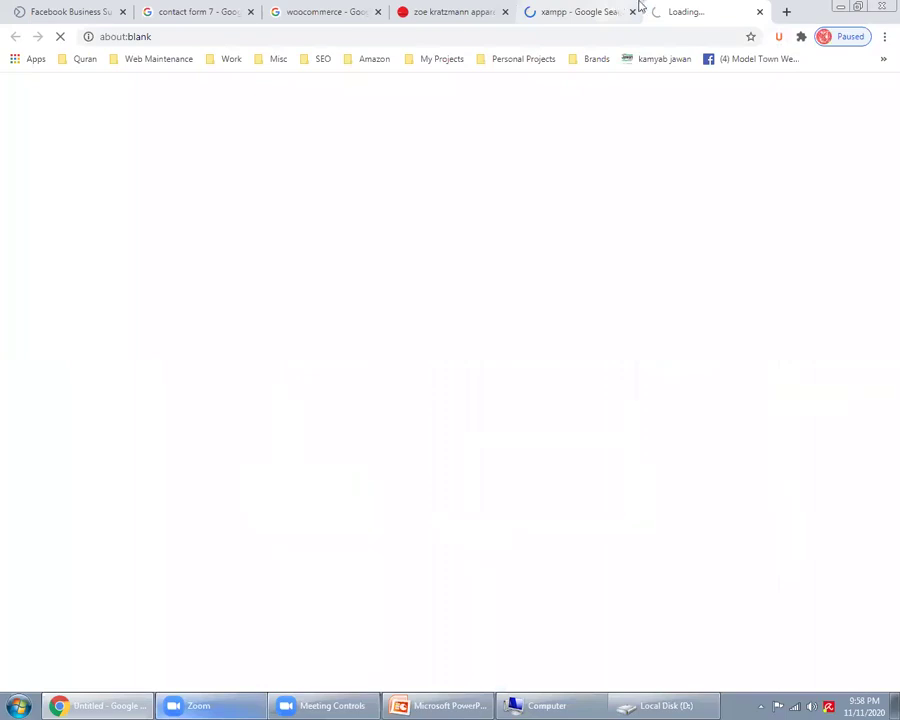
click(632, 11)
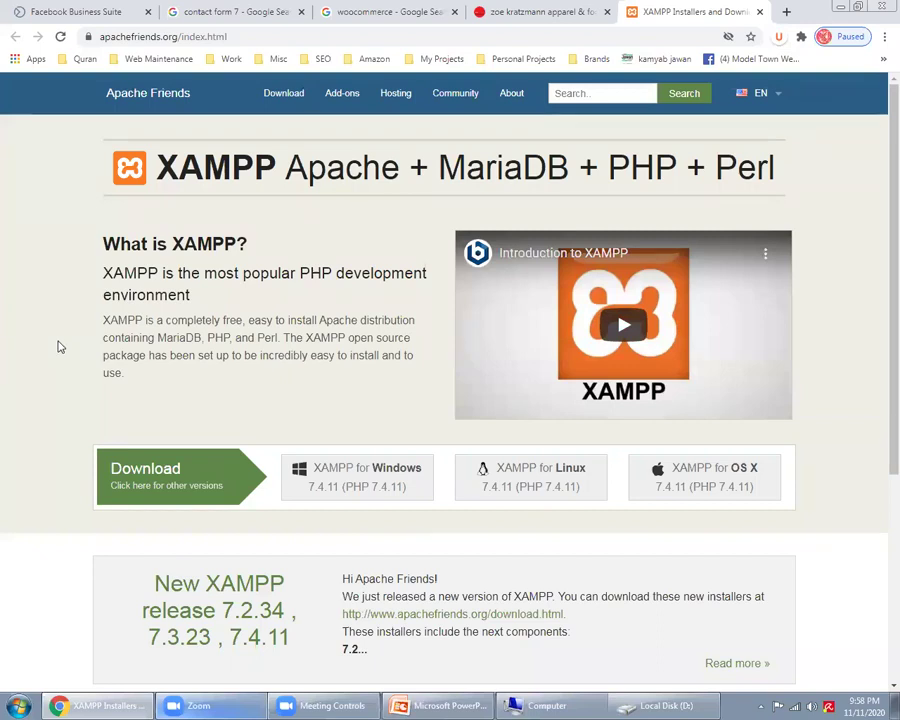
Start the XAMPP for Windows installer download, then cancel it
click(376, 487)
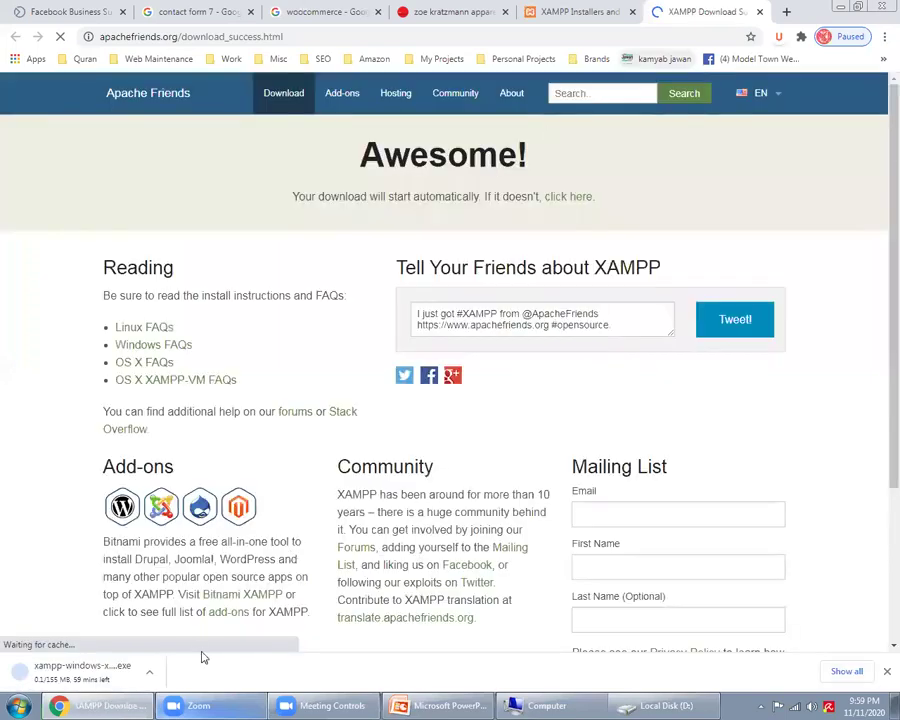
click(149, 672)
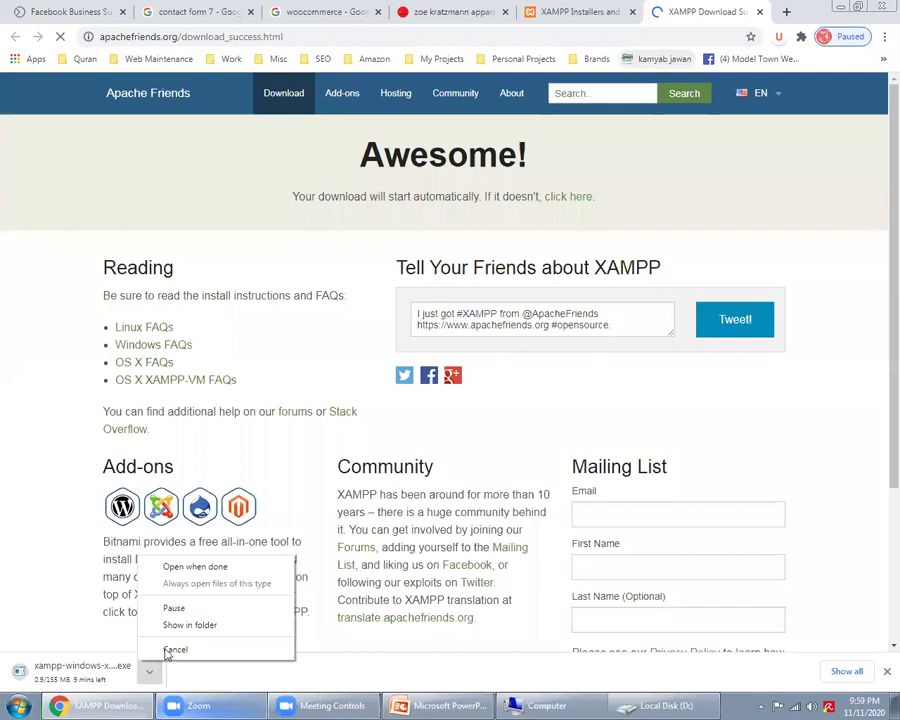
click(168, 651)
Close the XAMPP, woocommerce and zoe kratzmann tabs, returning to the Computer drives window
click(632, 12)
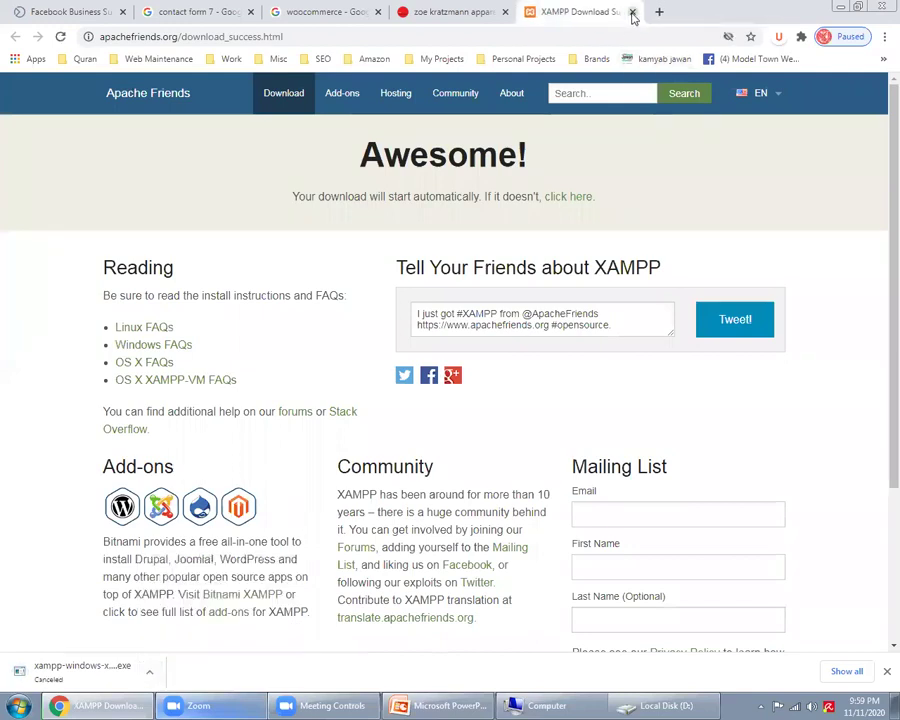
click(632, 12)
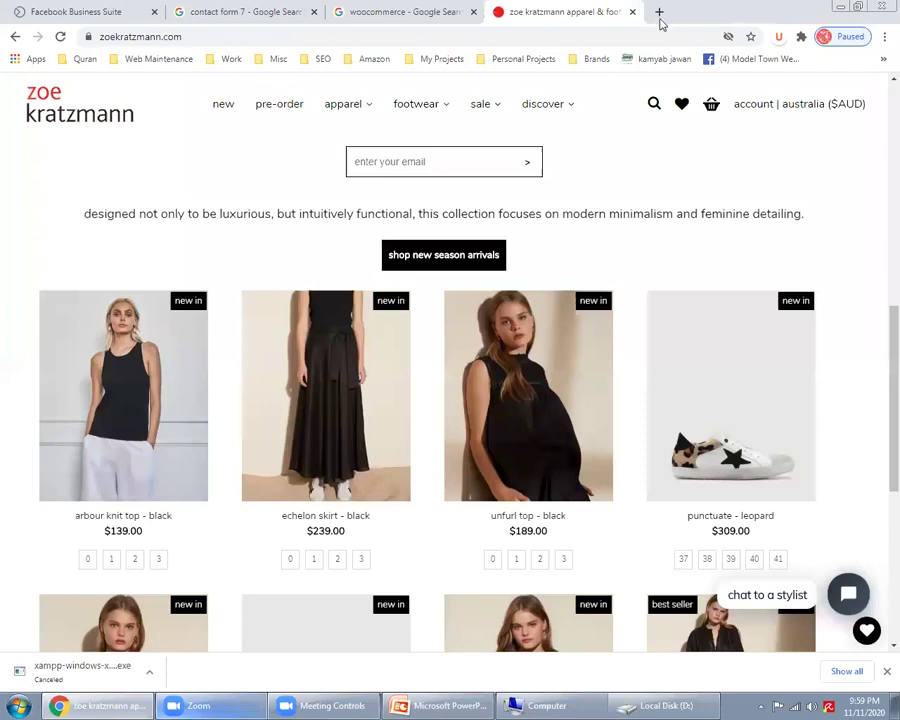
click(420, 12)
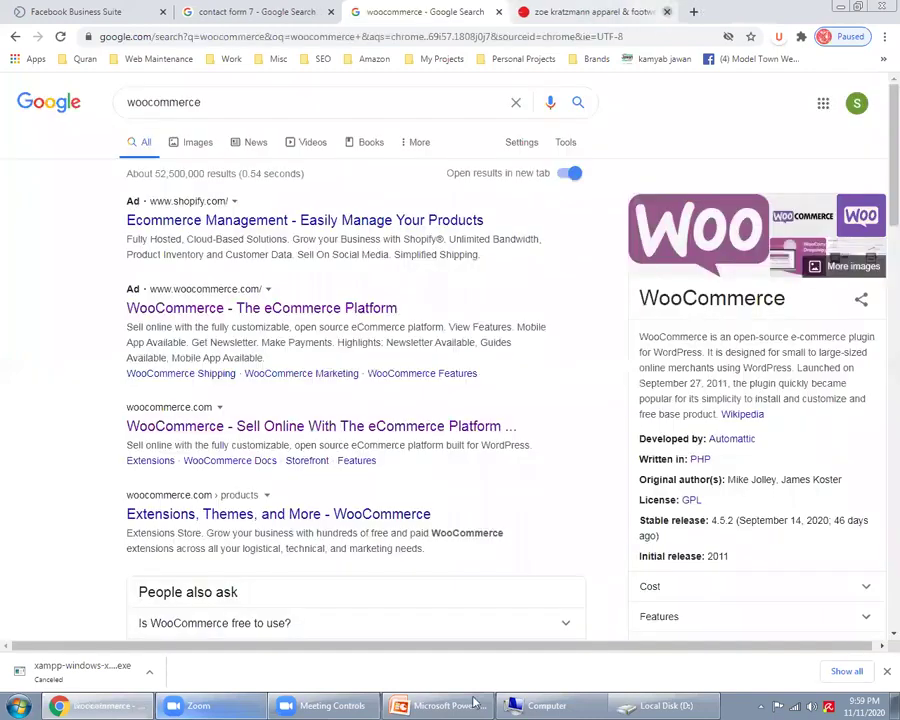
key(ctrl+w)
key(ctrl+w)
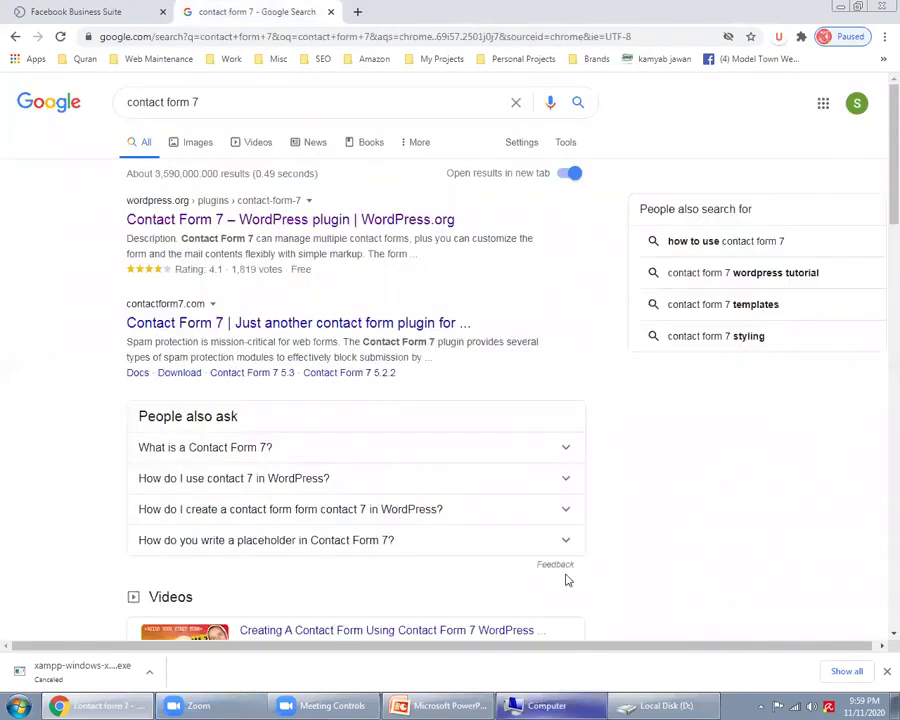
key(alt+Tab)
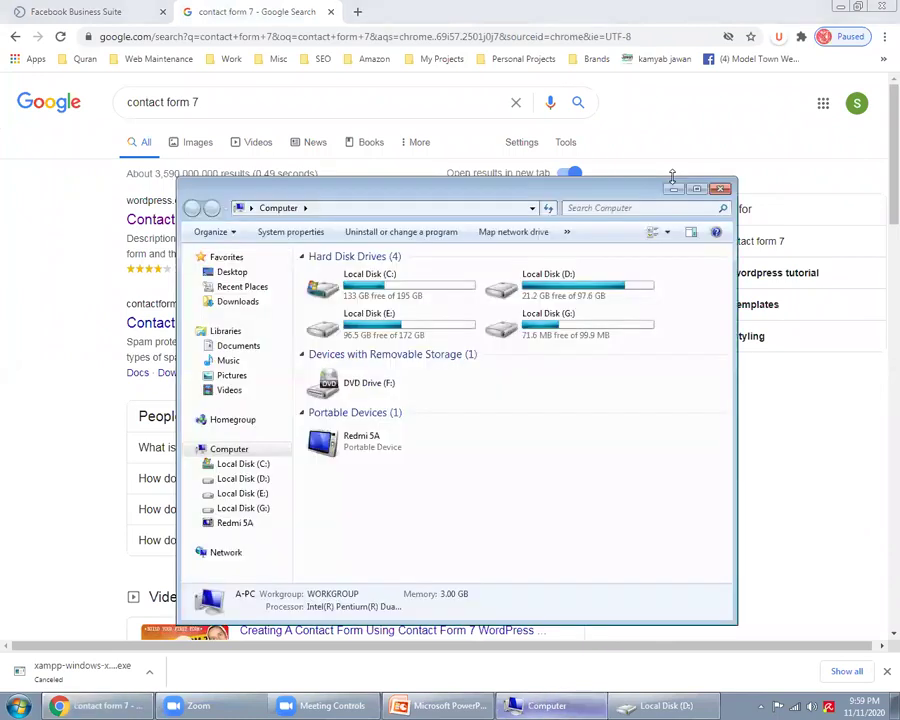
key(alt+Tab)
double_click(452, 142)
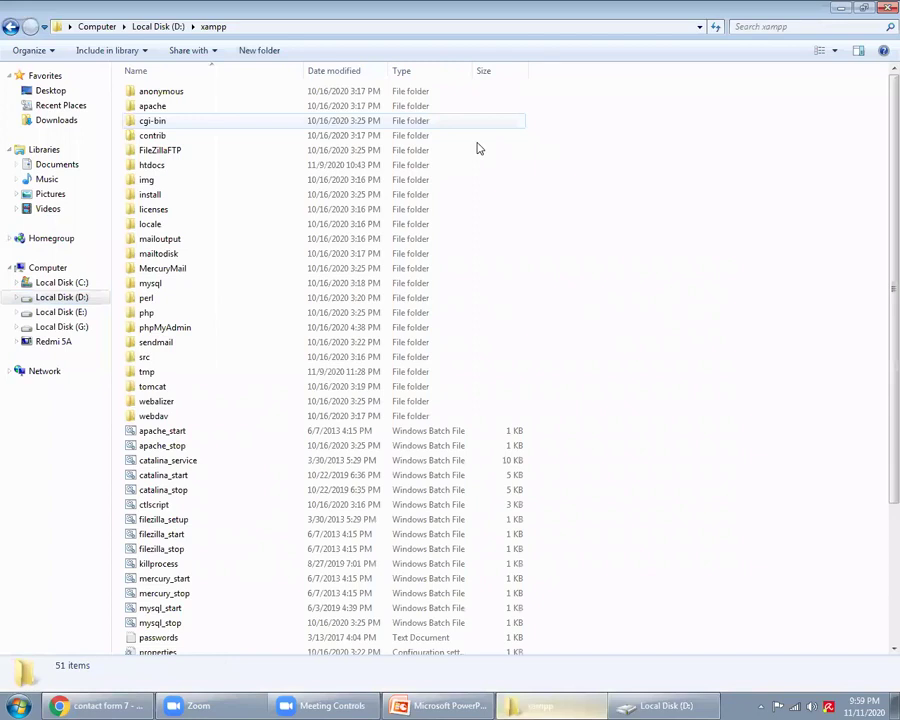
key(BackSpace)
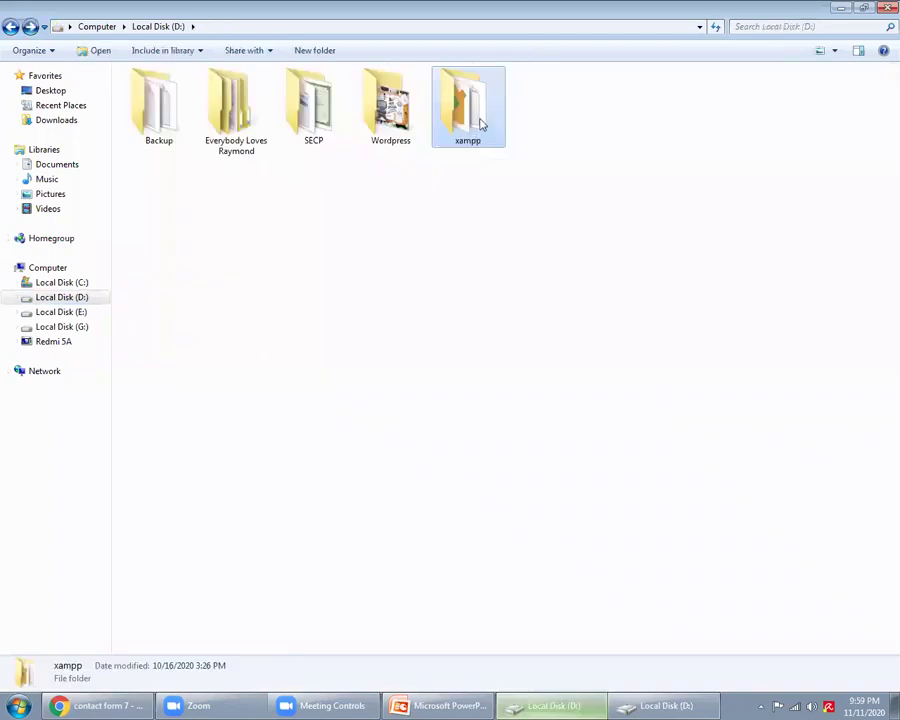
double_click(478, 125)
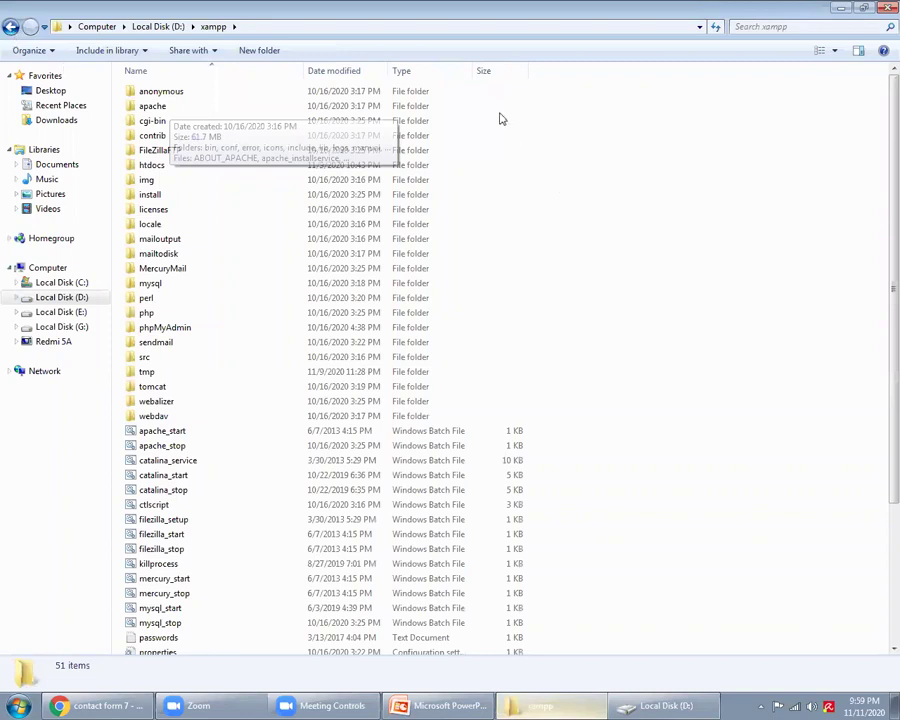
key(BackSpace)
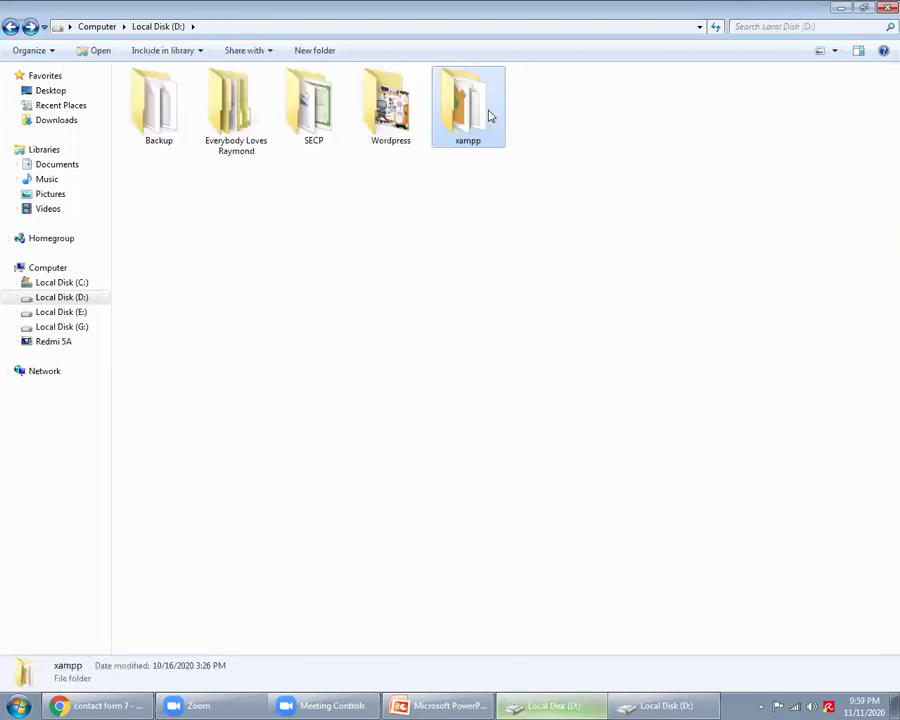
click(536, 281)
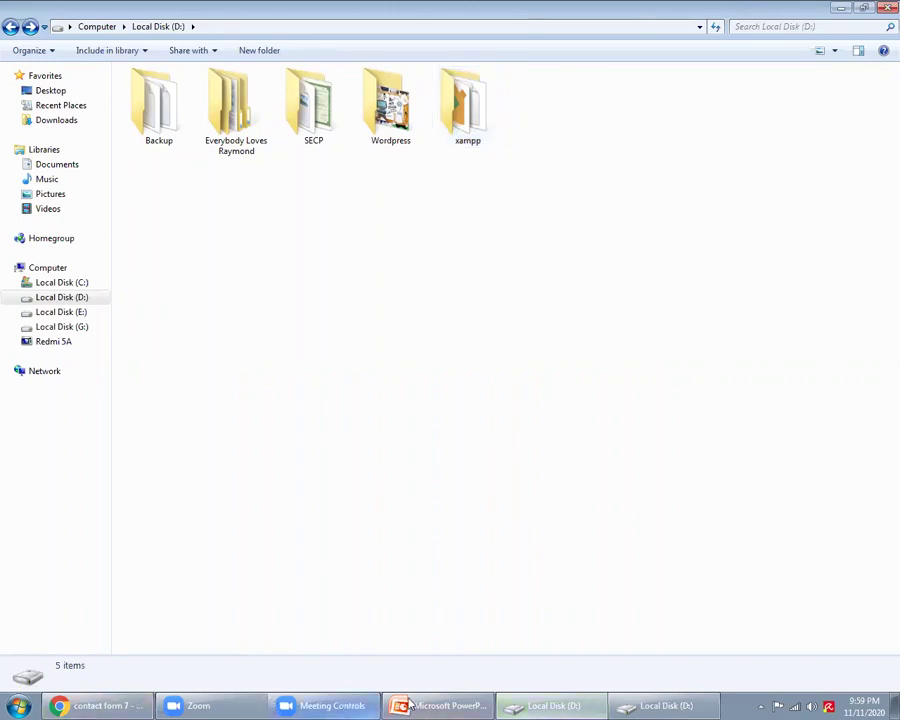
click(440, 705)
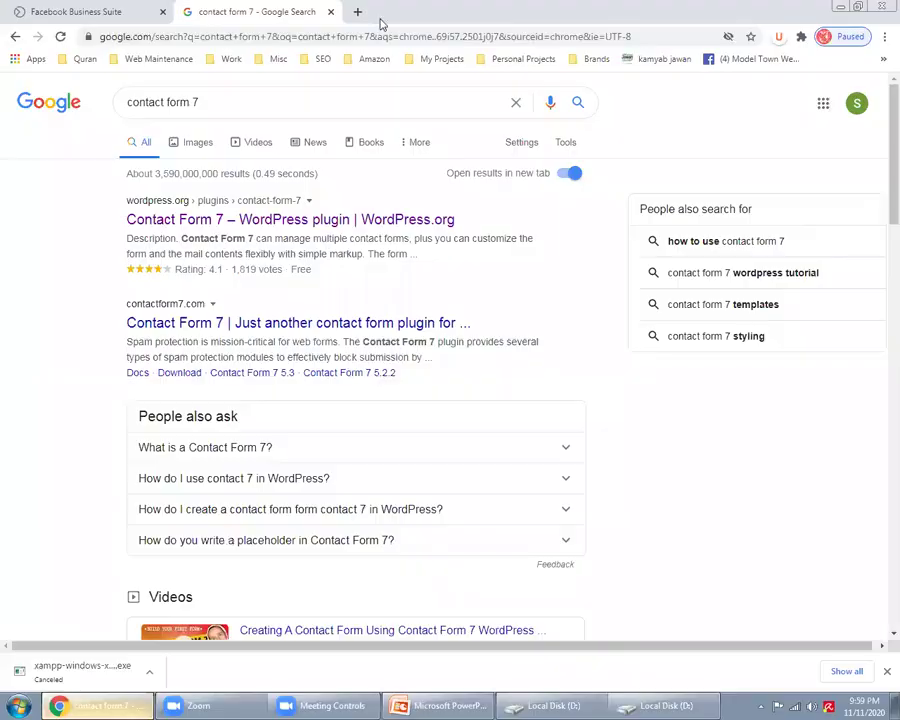
Swap the contact form 7 tab for a blank tab and close the second Local Disk (D:) window
click(331, 12)
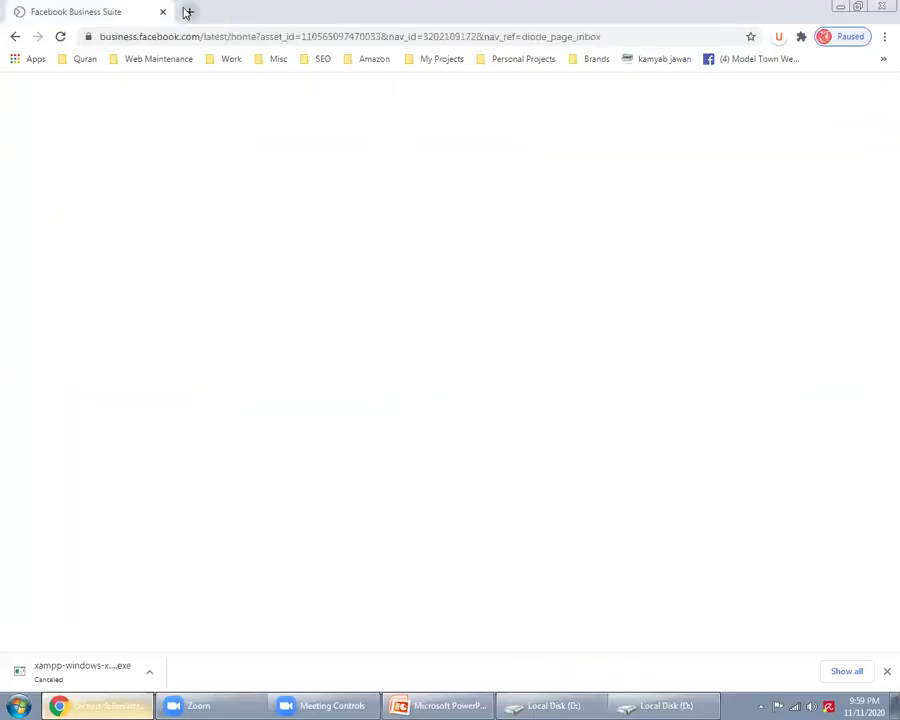
click(191, 11)
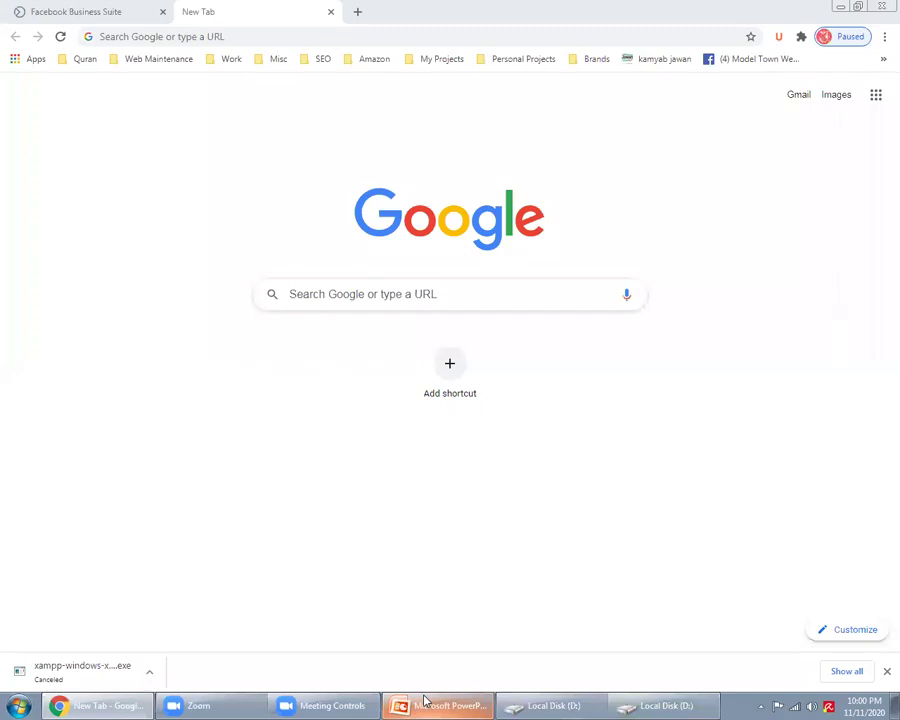
click(647, 704)
right_click(648, 705)
click(632, 678)
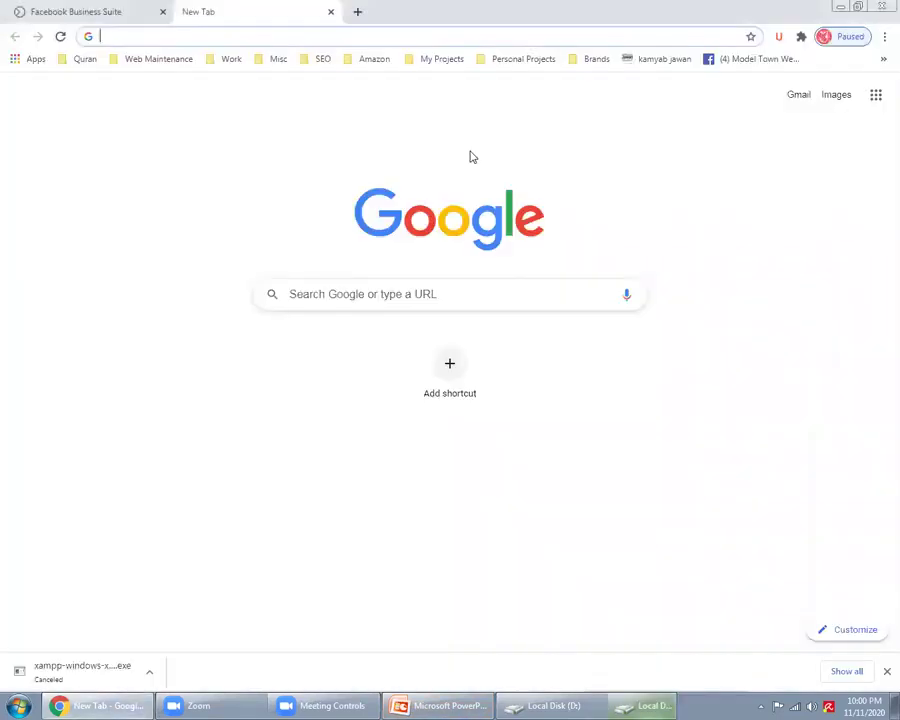
click(545, 705)
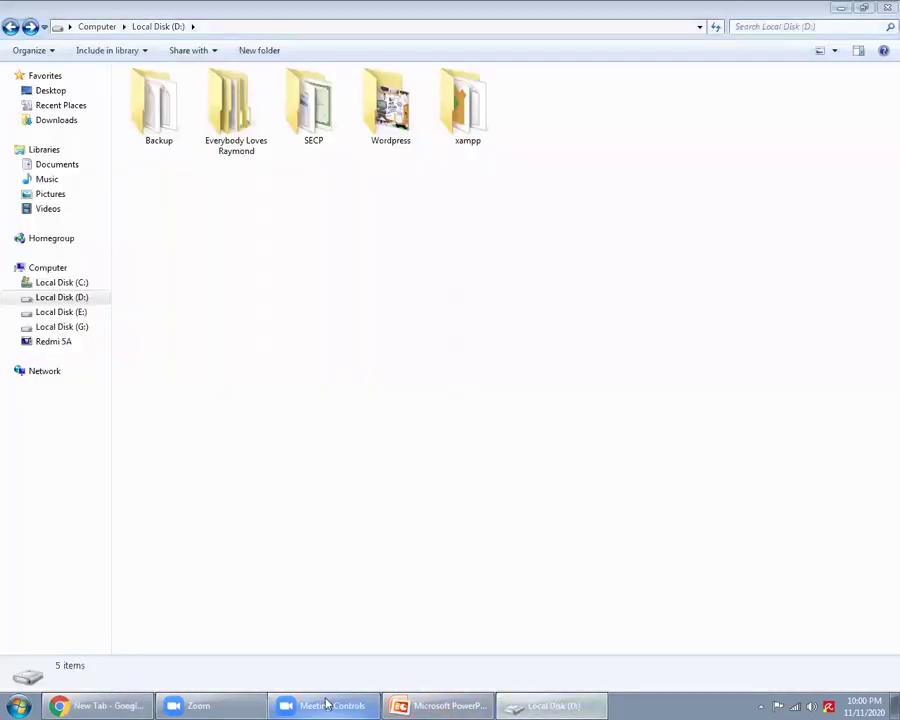
Browse the xampp folder on D:, go back to the D: listing, then bring up Chrome's blank tab
click(448, 705)
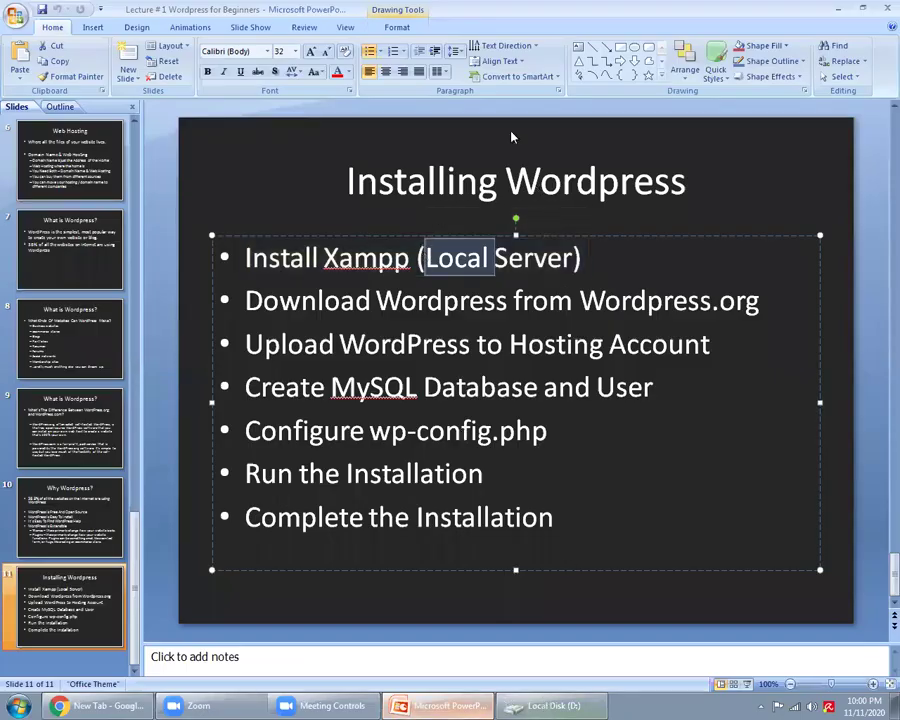
key(alt+Tab)
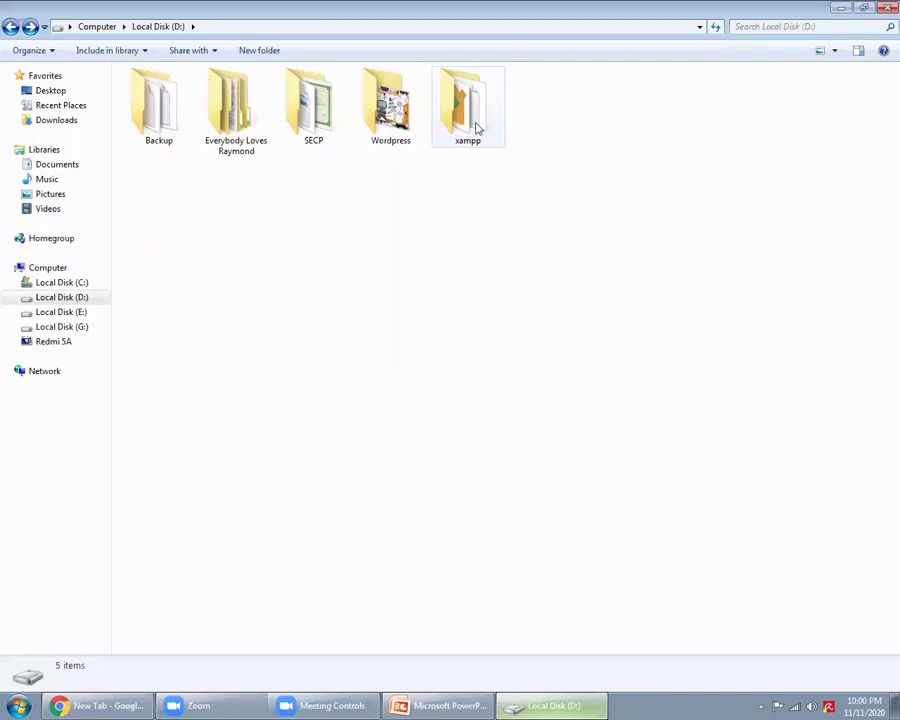
double_click(475, 126)
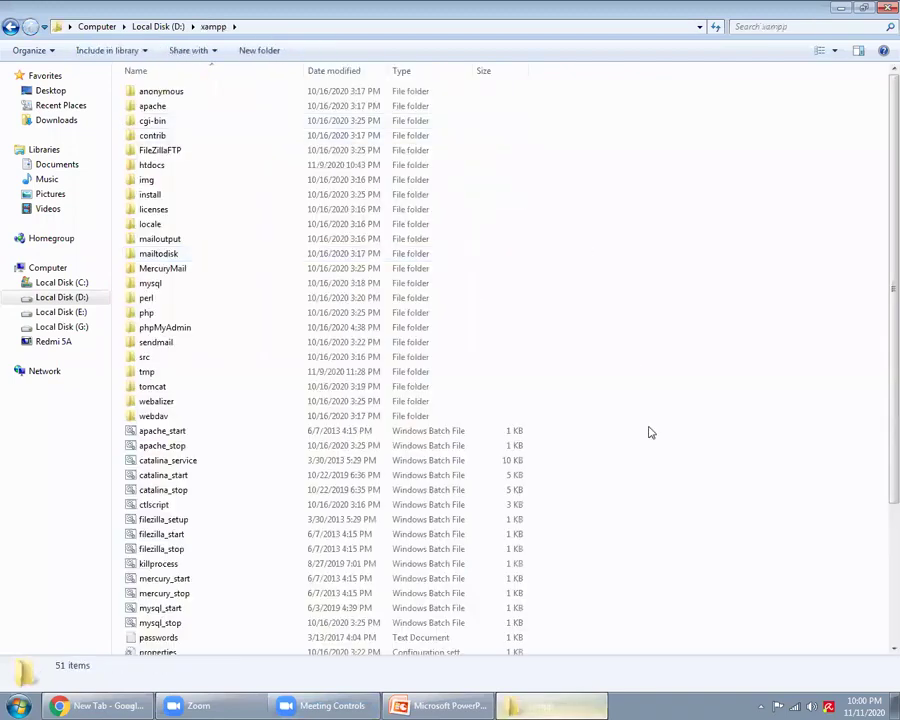
scroll(646, 428, down, 3)
scroll(642, 506, up, 2)
scroll(642, 506, down, 2)
scroll(643, 510, up, 4)
click(9, 28)
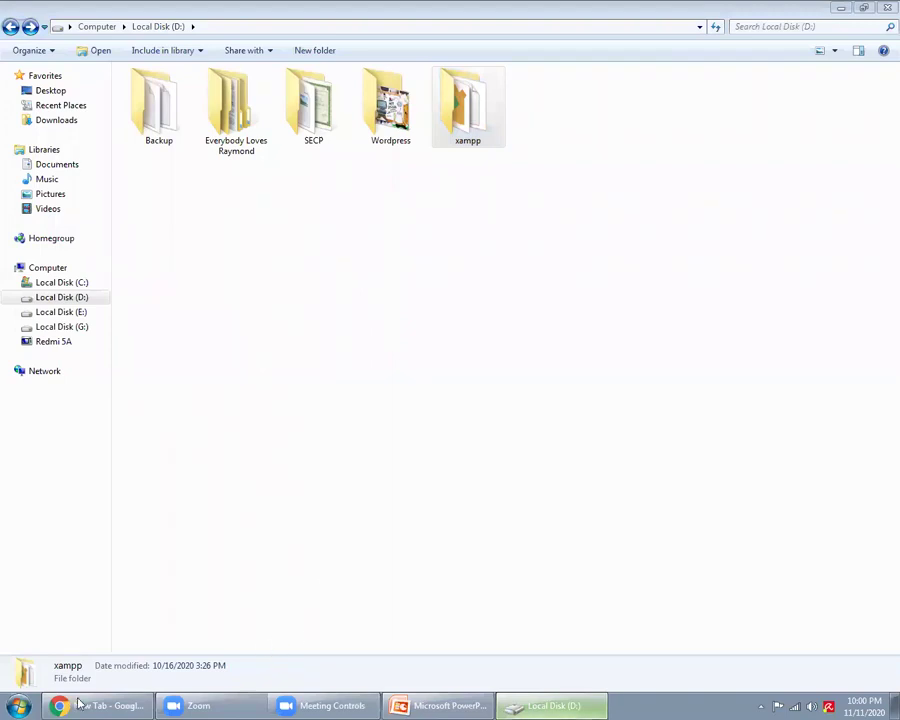
click(109, 705)
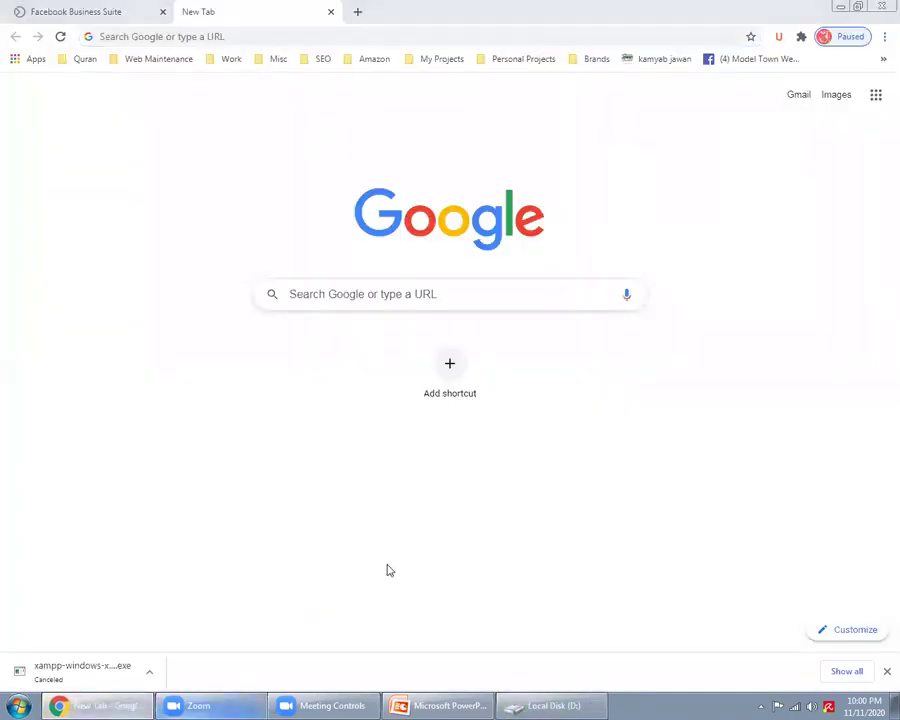
Search xampp, open apachefriends.org, and download XAMPP for Windows 7.4.11
click(292, 40)
text(xampp)
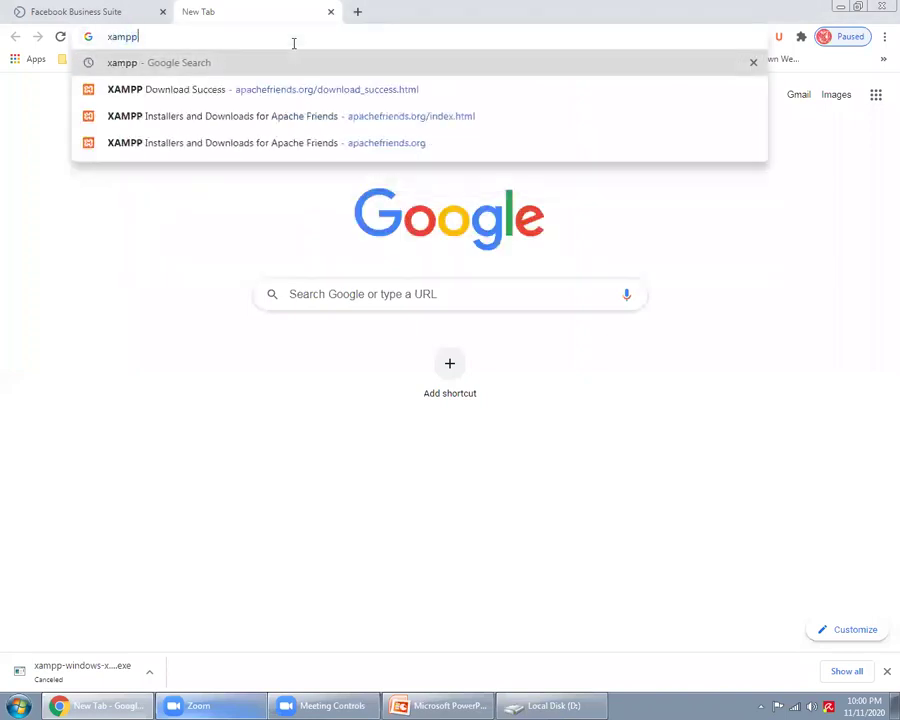
key(Return)
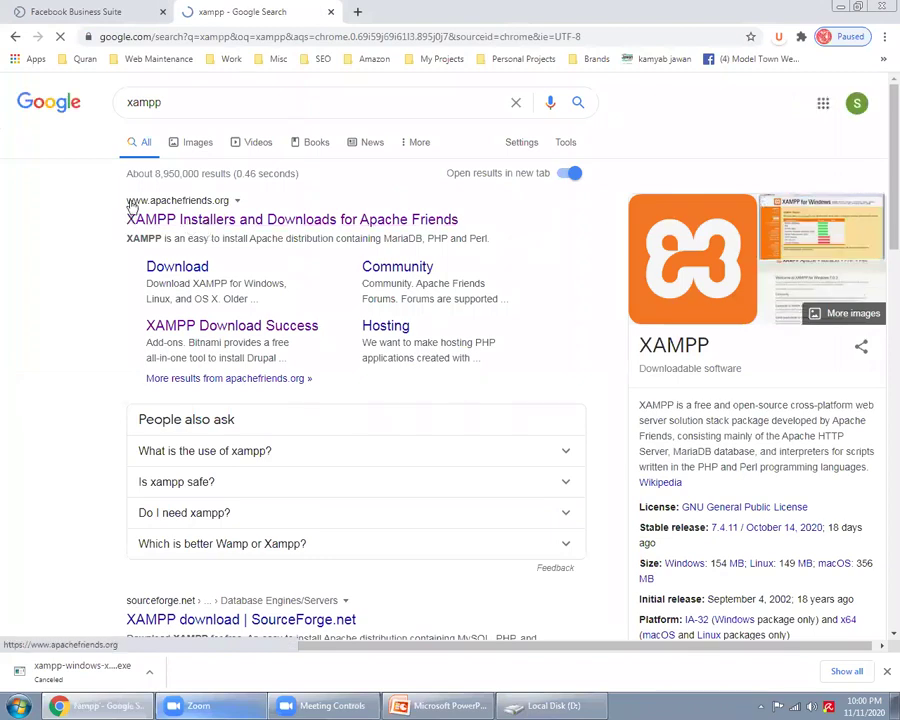
click(203, 222)
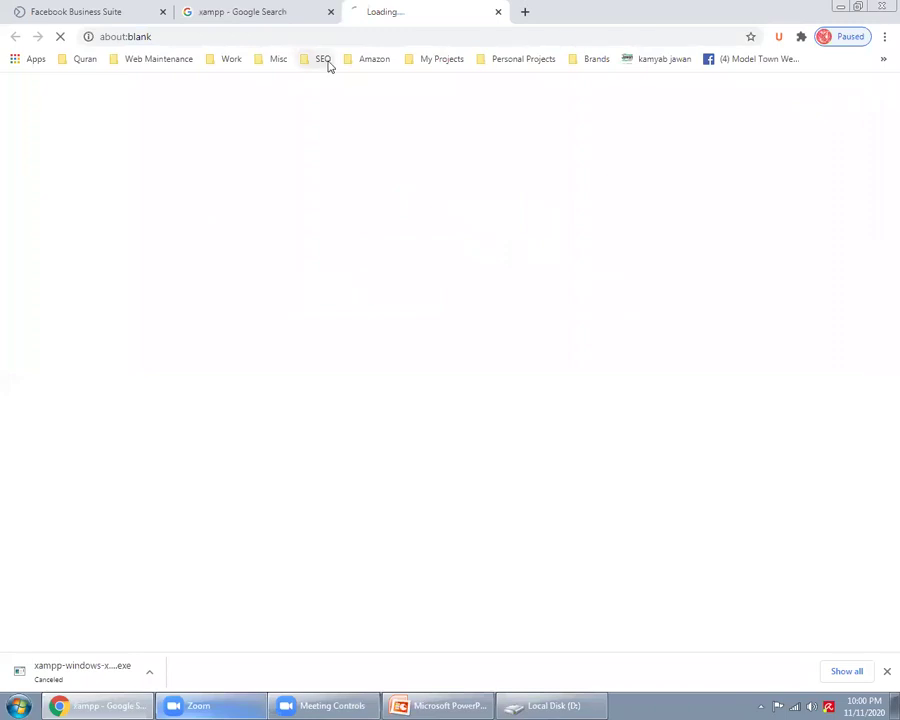
click(331, 11)
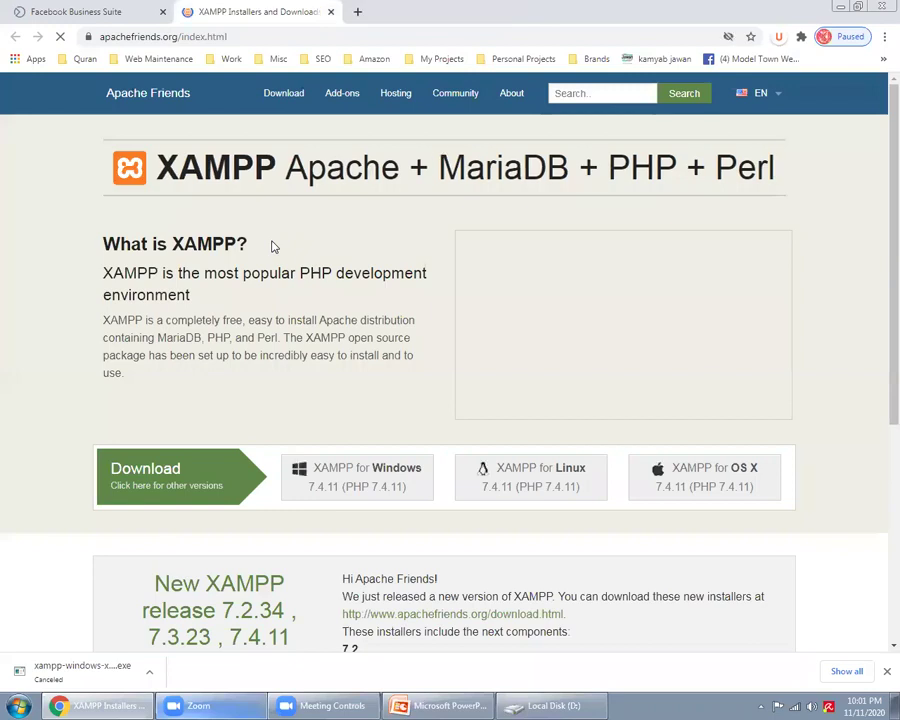
click(368, 484)
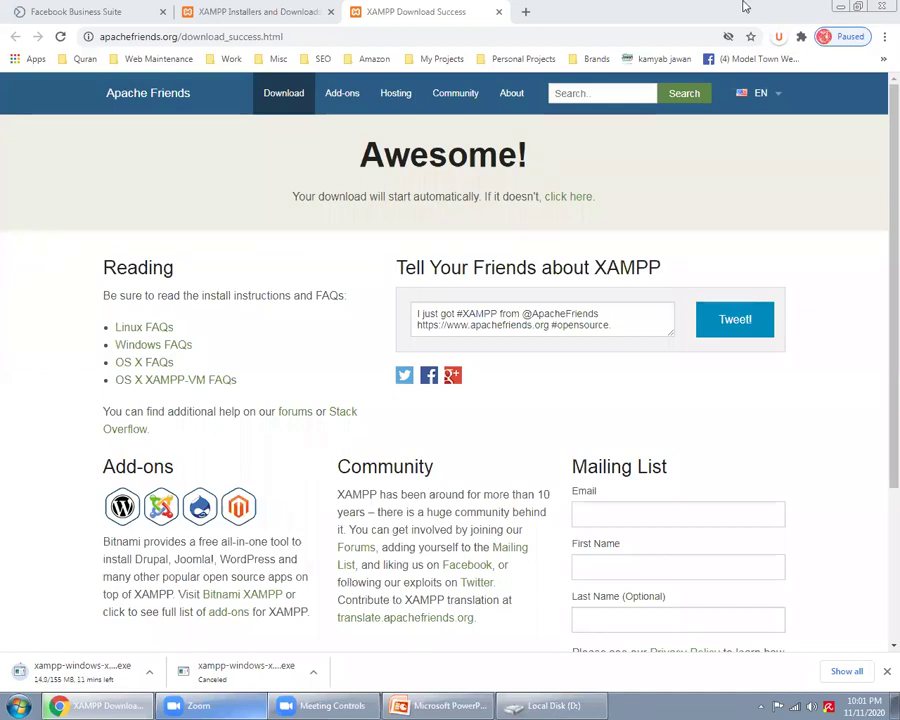
In a new tab, search flywheel and open the Flywheel | Managed WordPress Hosting site
click(527, 10)
text(flywheel)
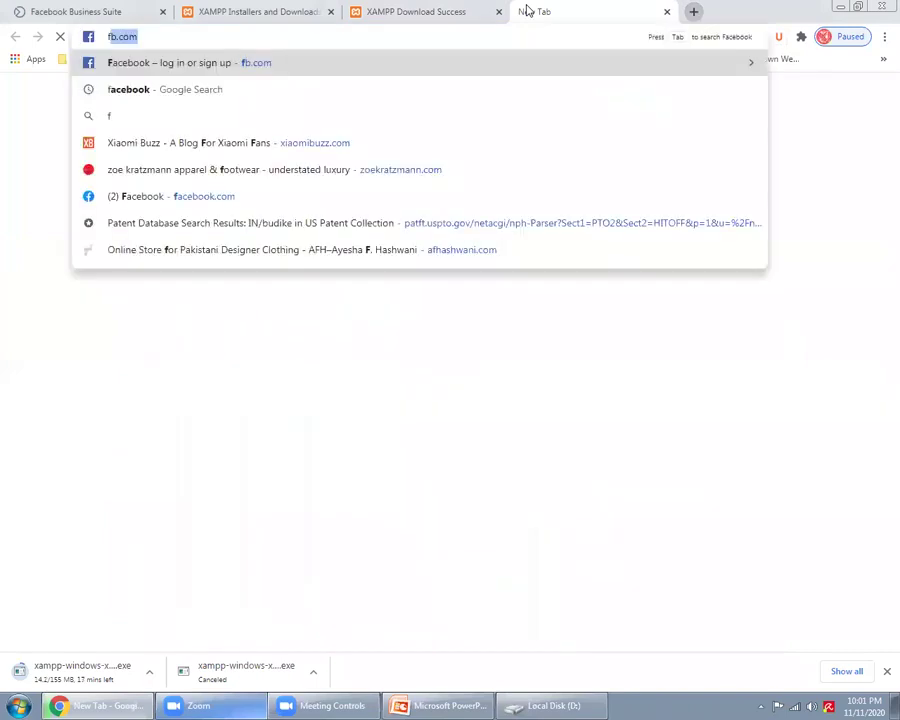
key(Return)
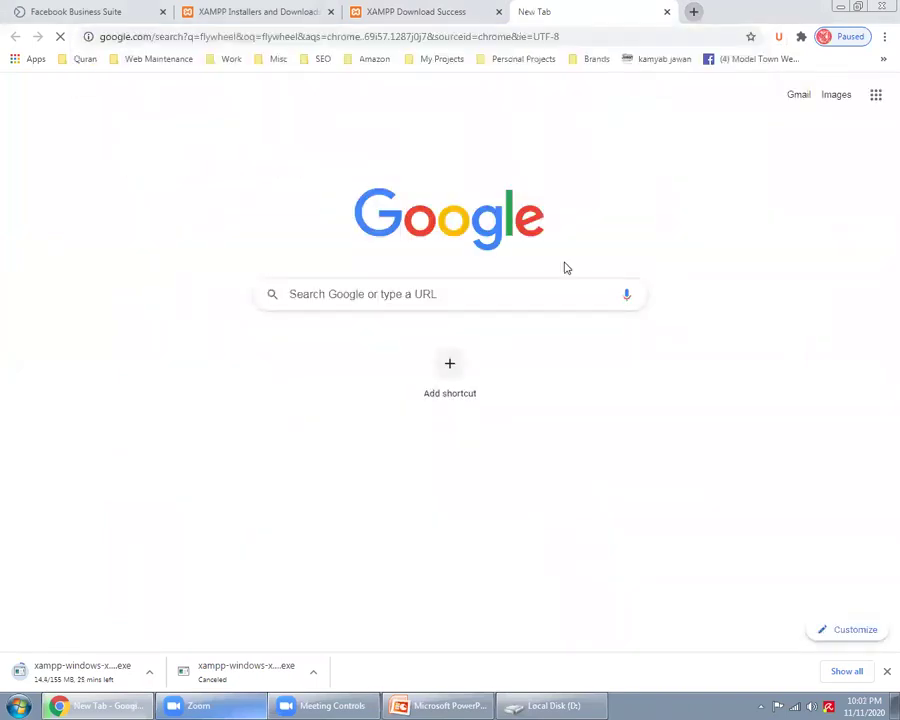
click(195, 343)
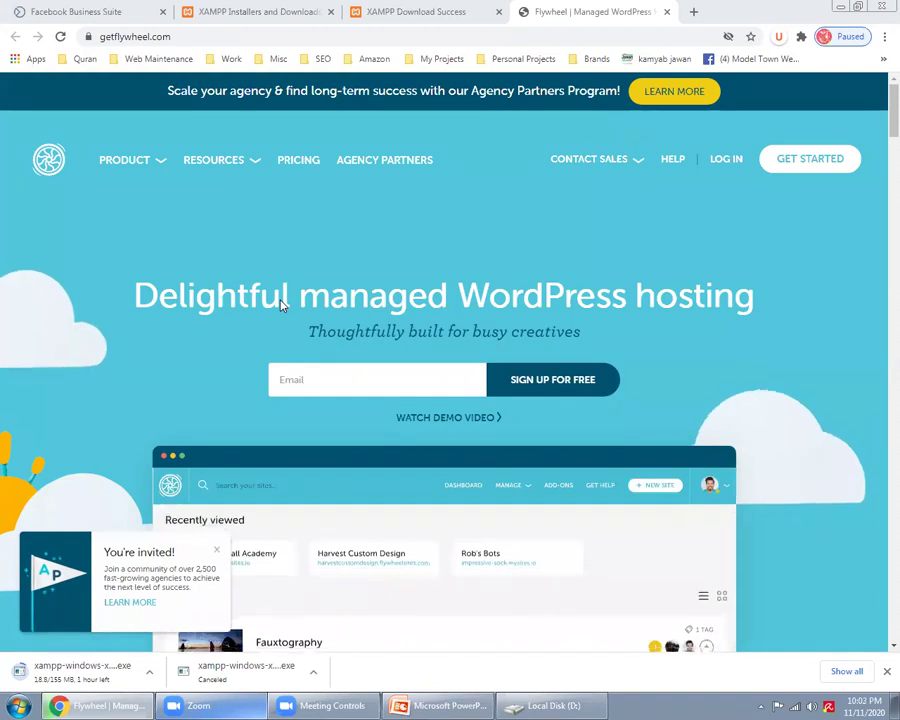
Close the Flywheel tab and alternate between the XAMPP download page and Local Disk (D:), ending on Explorer
click(667, 11)
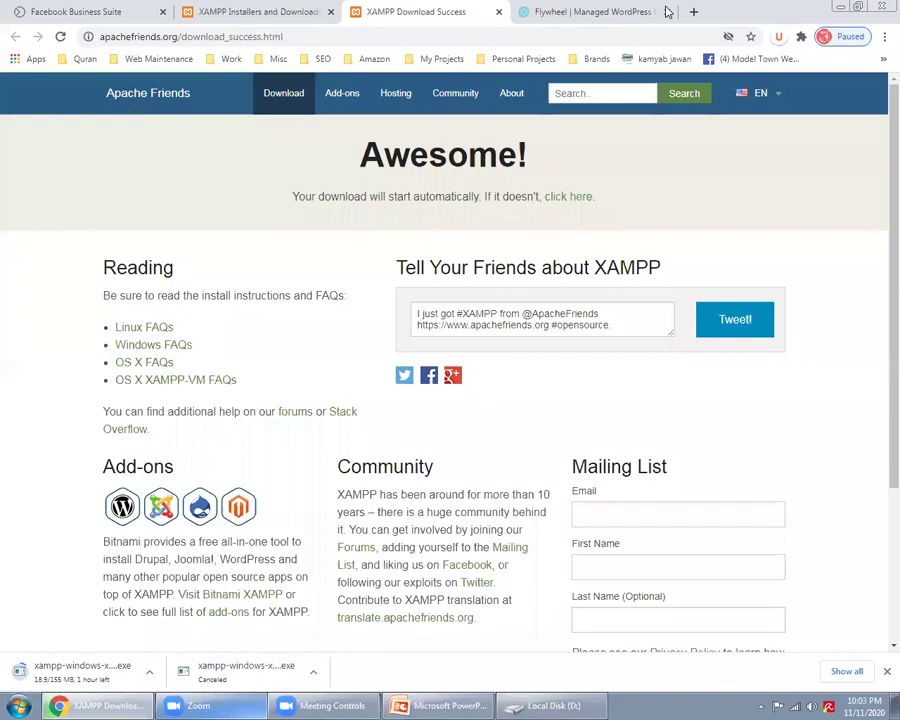
click(566, 705)
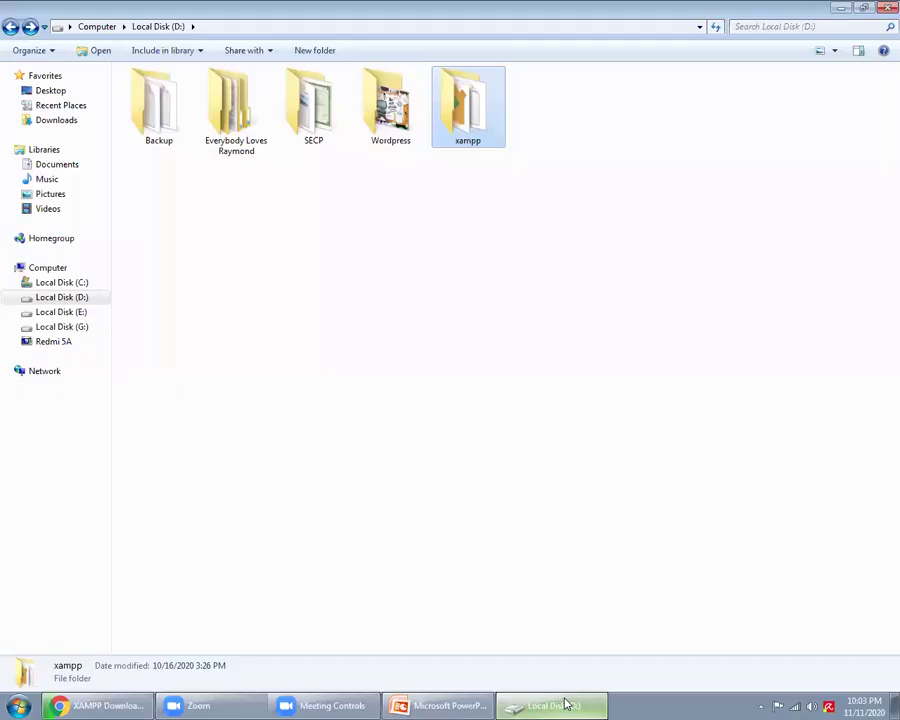
click(566, 705)
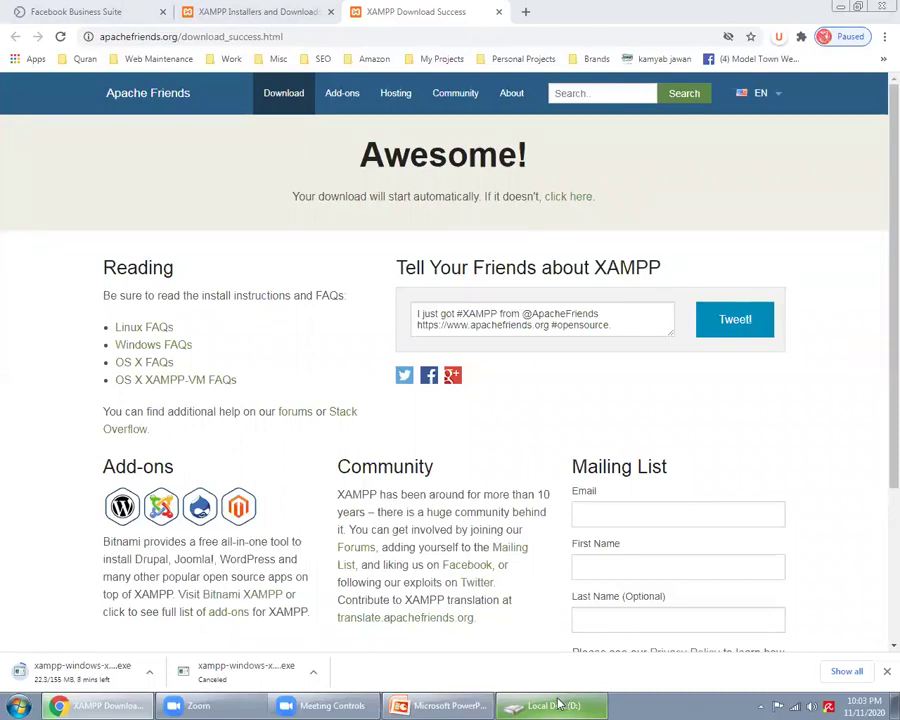
click(561, 704)
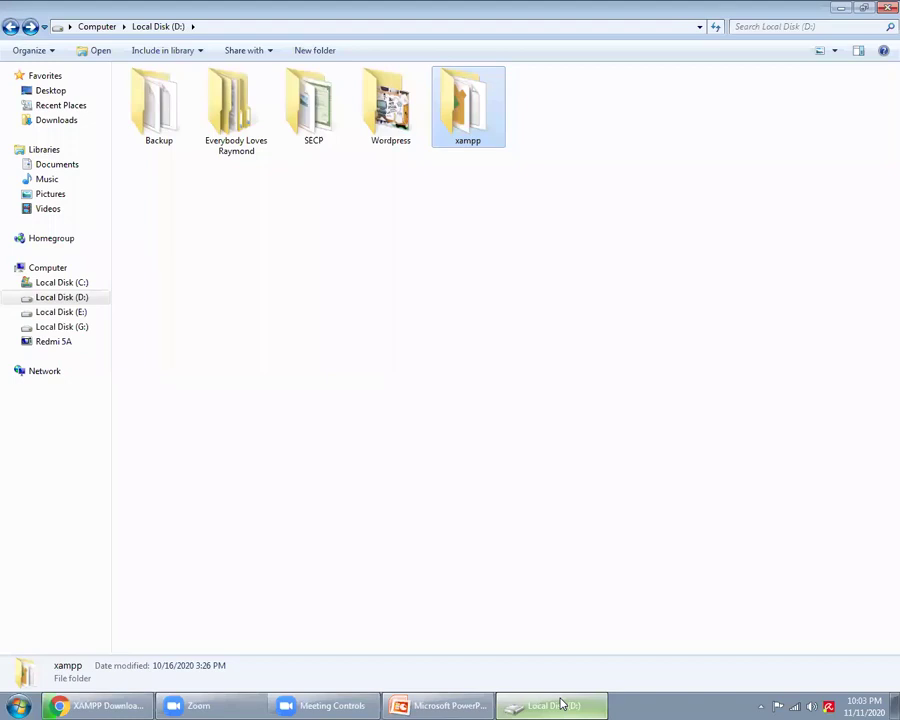
click(120, 704)
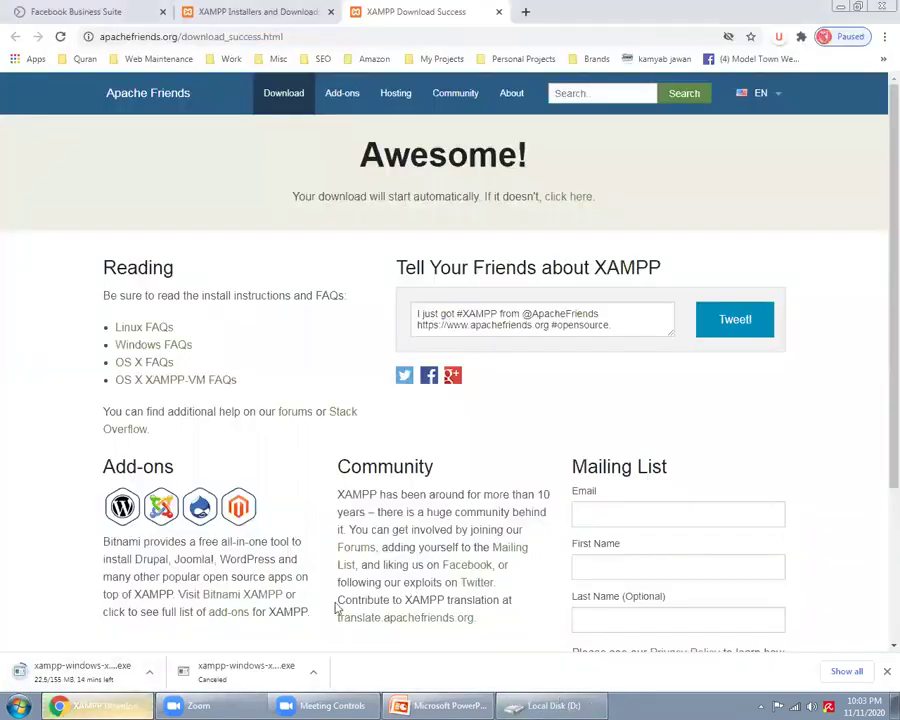
click(555, 705)
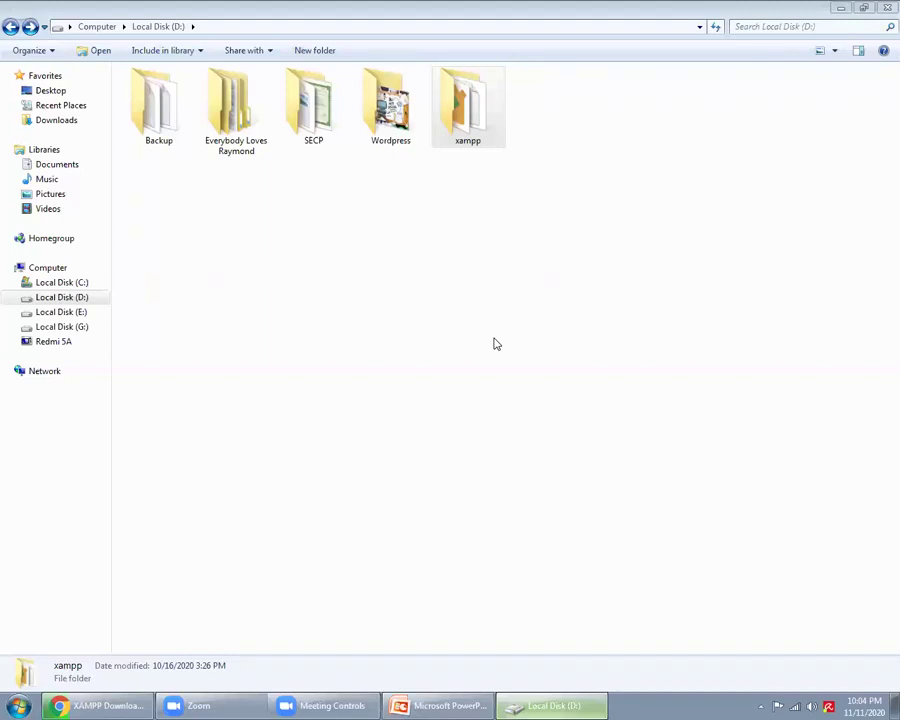
Check the XAMPP download, then open the xampp folder on D: and go back up
click(76, 705)
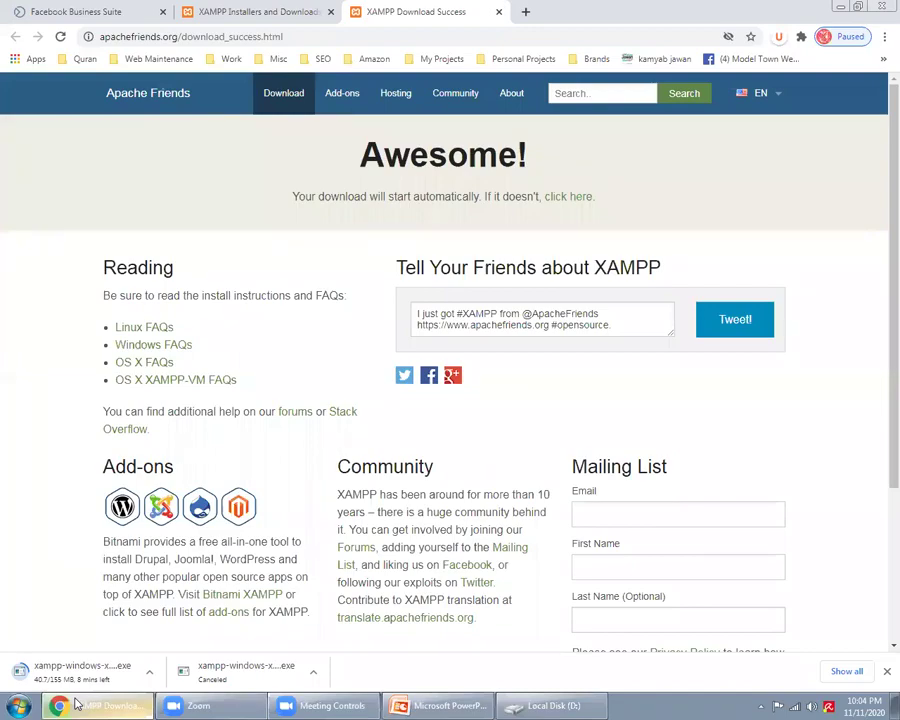
click(76, 705)
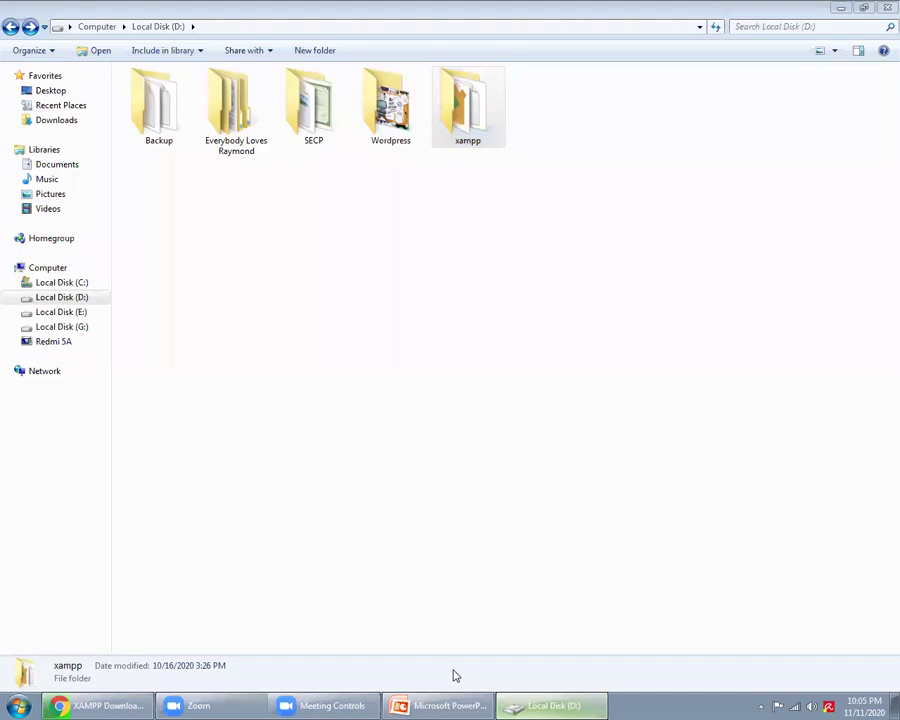
click(480, 129)
double_click(480, 129)
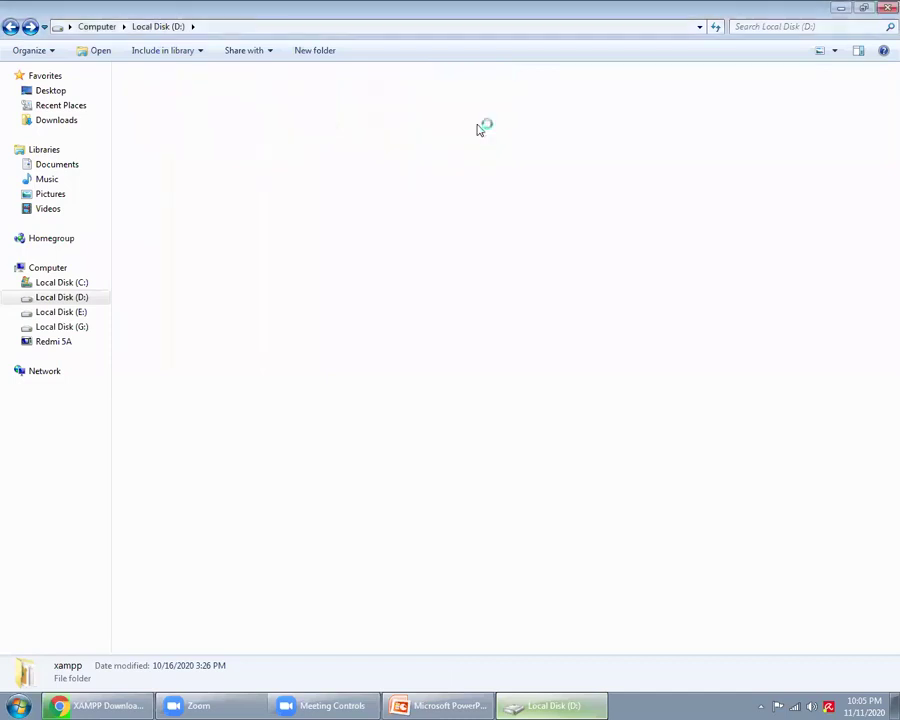
key(BackSpace)
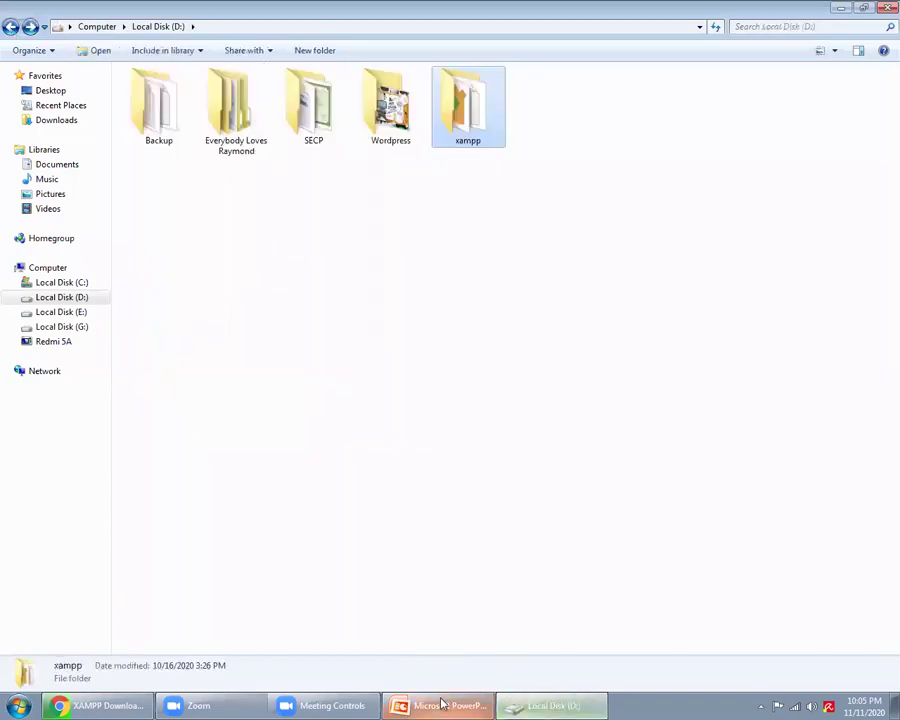
Highlight the 'Download Wordpress from Wordpress.org' bullet, then return to the XAMPP download page
click(442, 705)
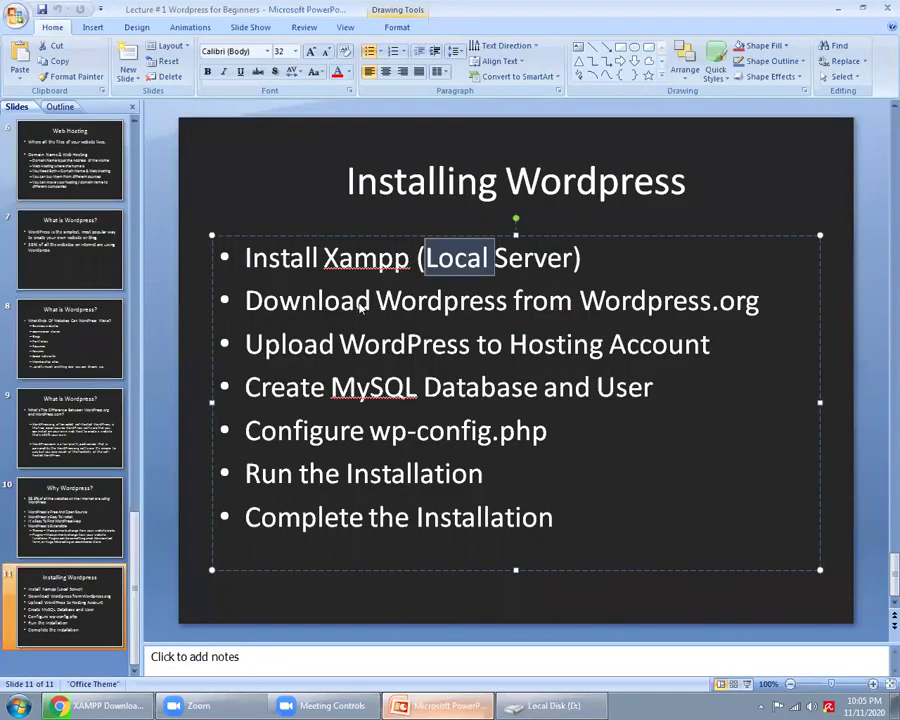
triple_click(362, 302)
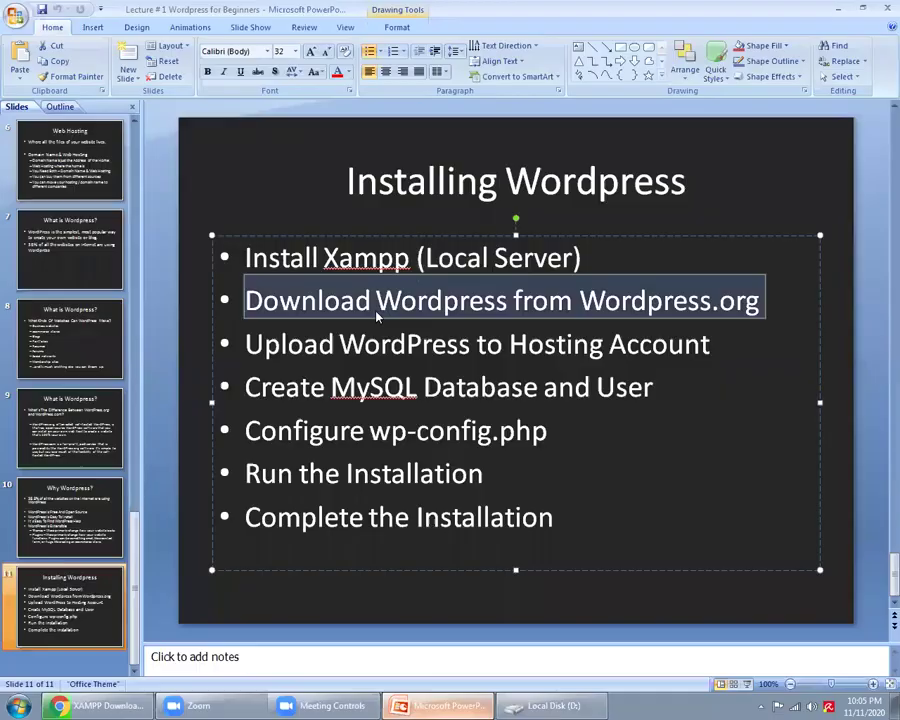
click(97, 705)
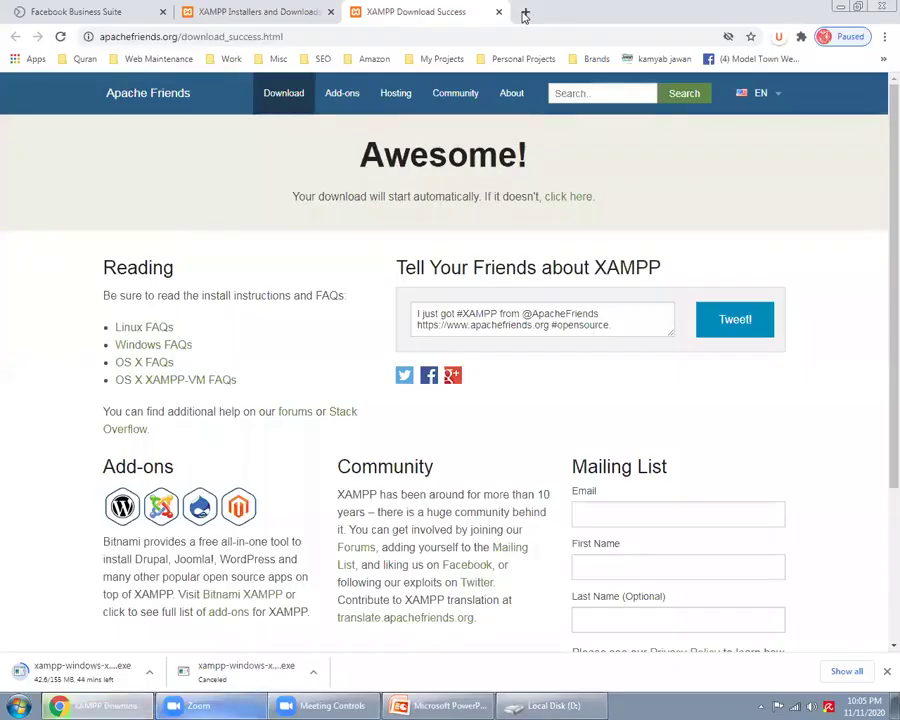
Load wordpress.org in a new tab and go to the Get WordPress page
click(524, 13)
text(wordpress.org)
key(Return)
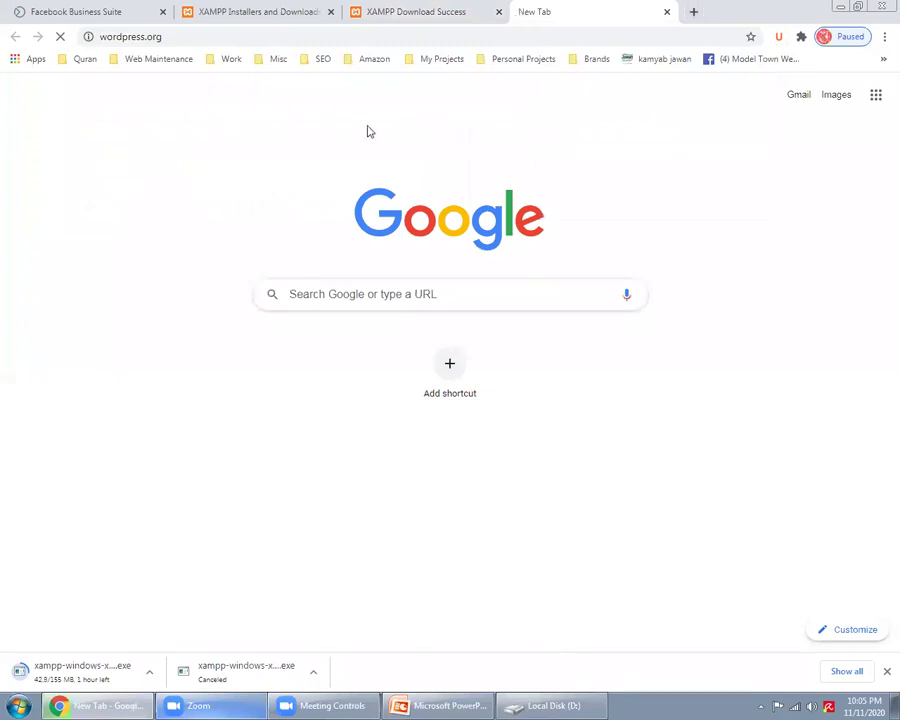
click(528, 35)
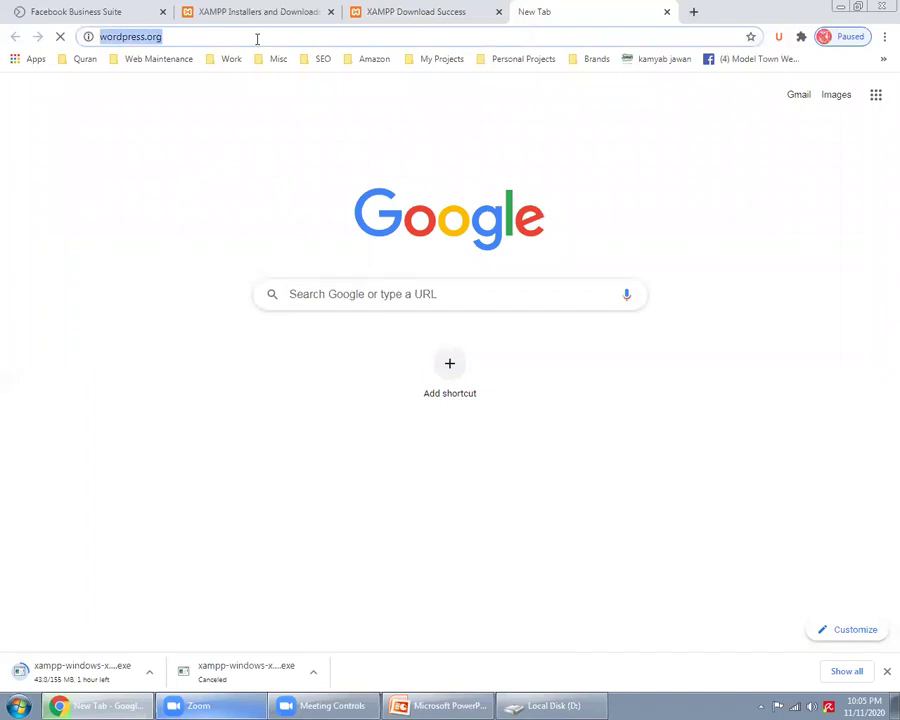
click(150, 36)
key(Return)
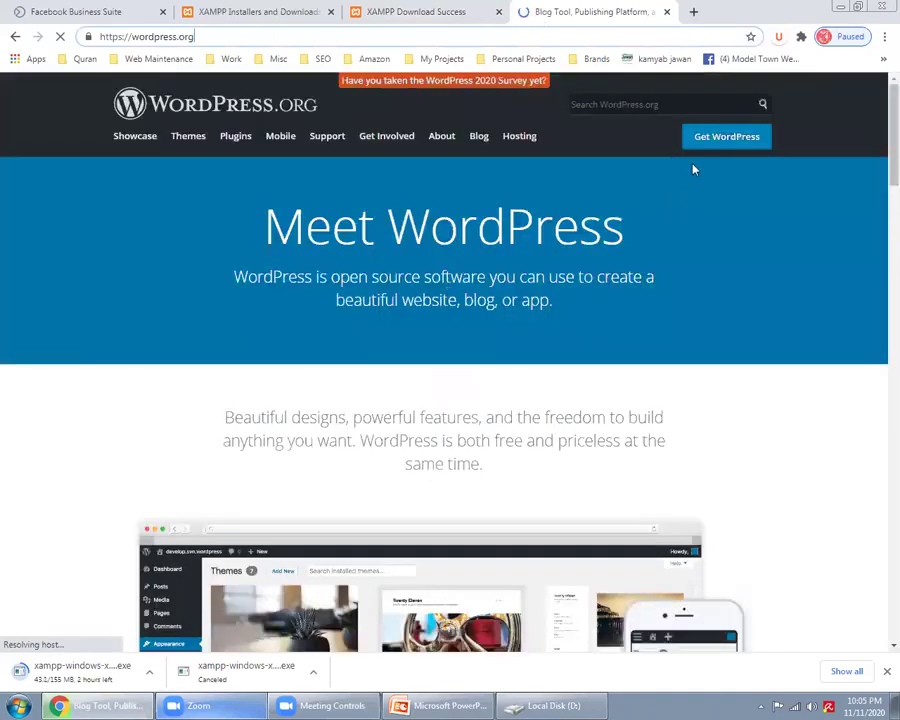
click(705, 145)
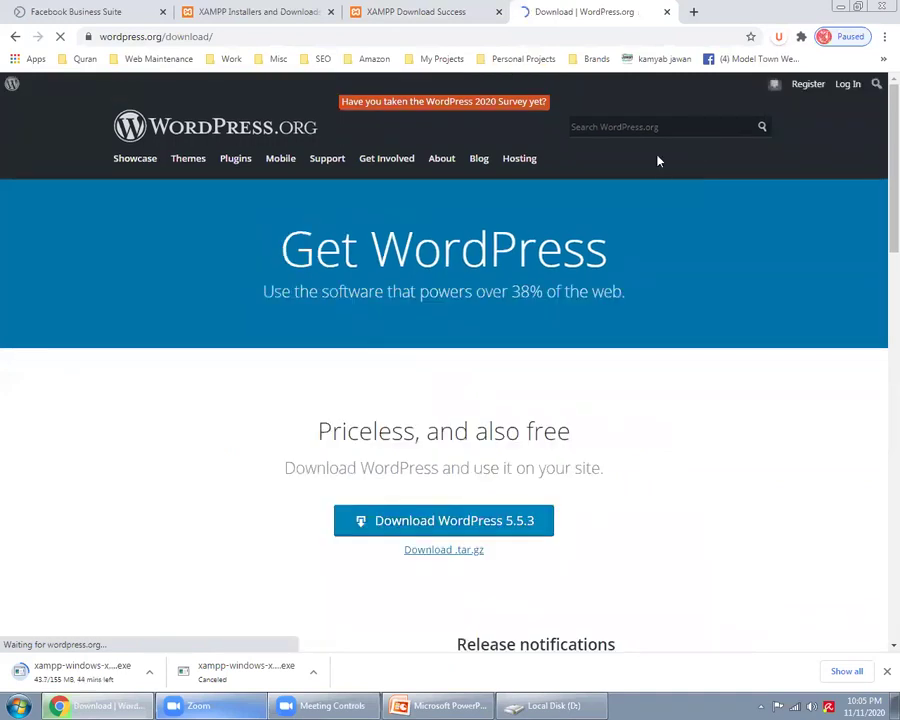
Start the WordPress 5.5.3 download, cancel it, and select the existing wordpress-5.5.1 archive in Downloads
click(482, 530)
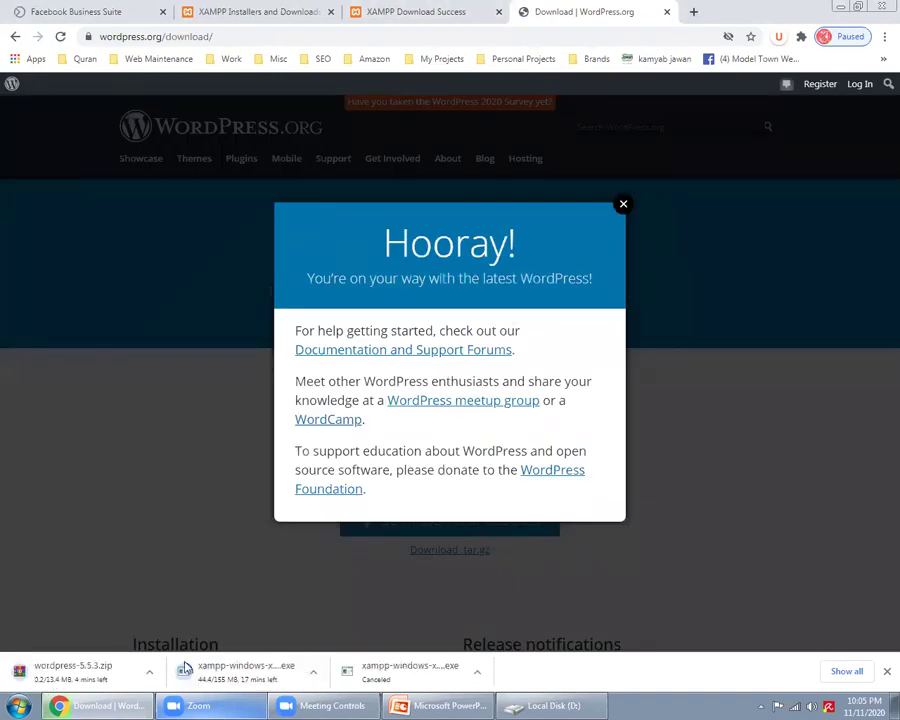
click(151, 662)
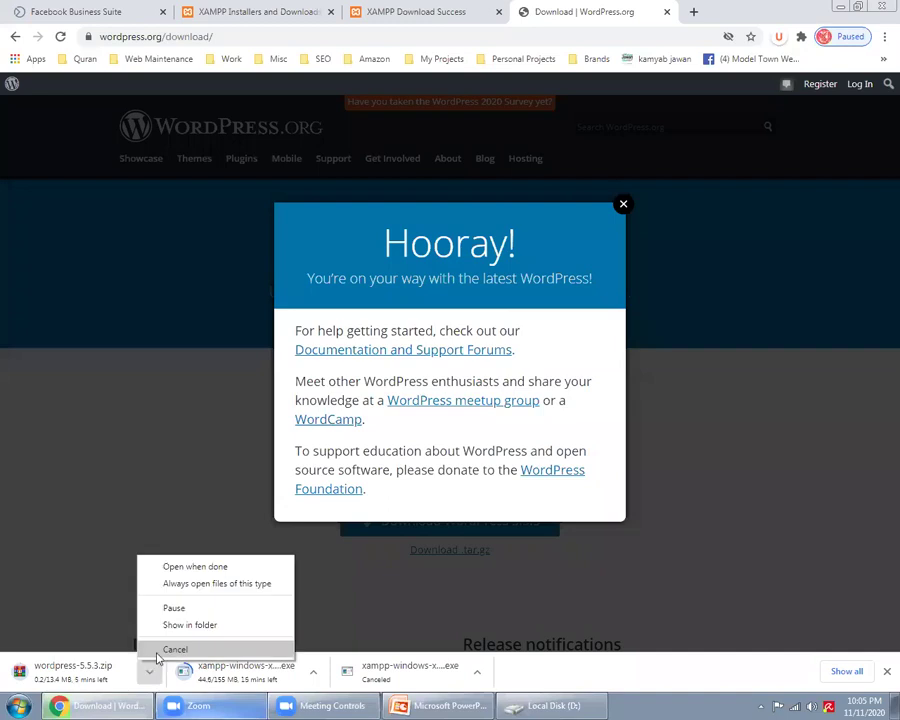
click(157, 650)
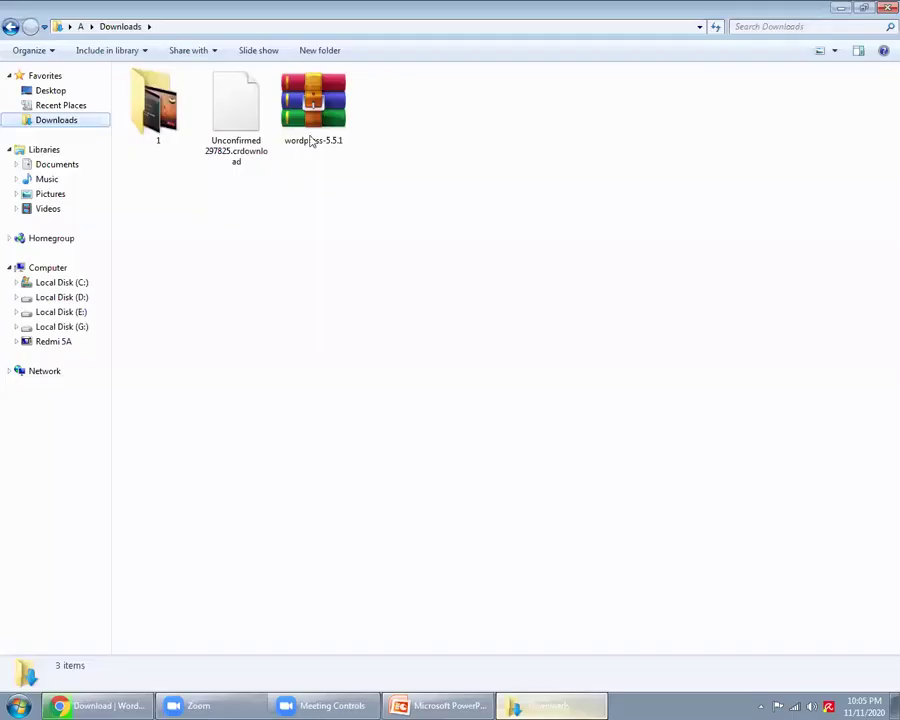
click(311, 142)
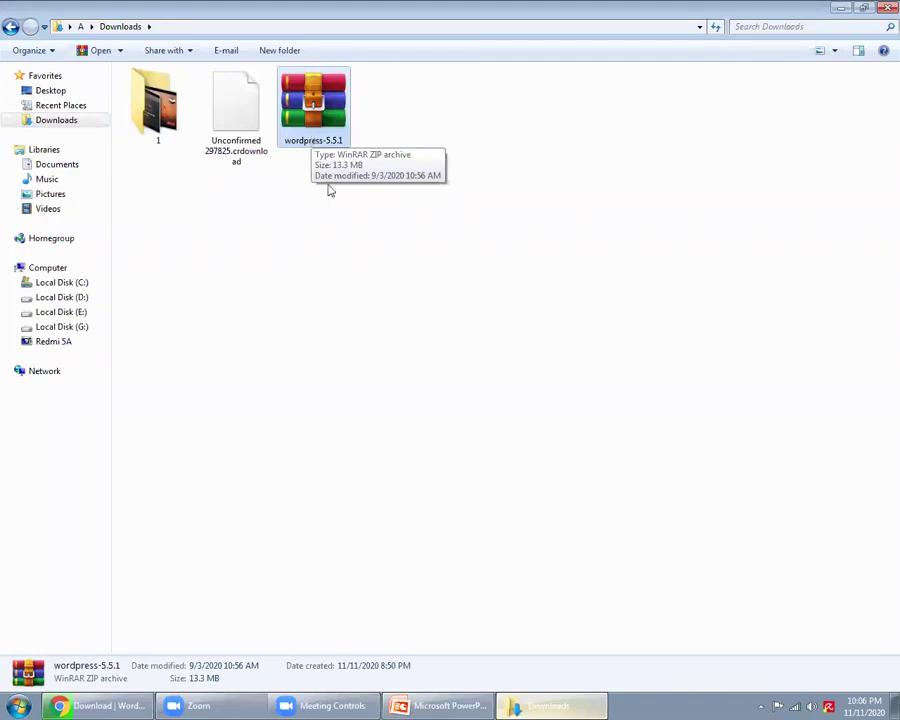
Reselect the wordpress-5.5.1 ZIP in Downloads, then return to Chrome's WordPress download page
click(328, 185)
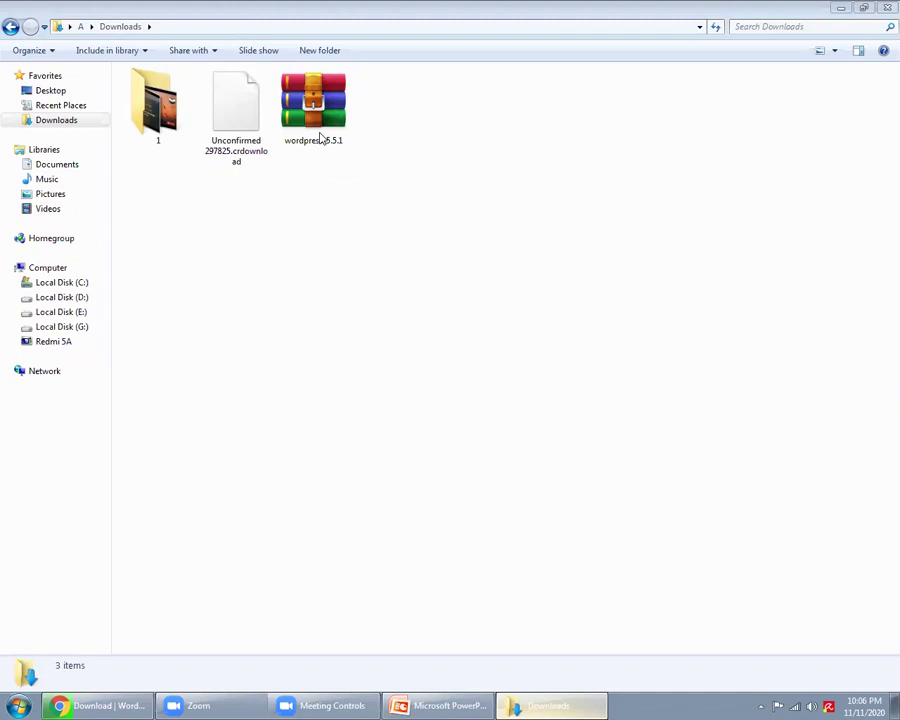
click(341, 142)
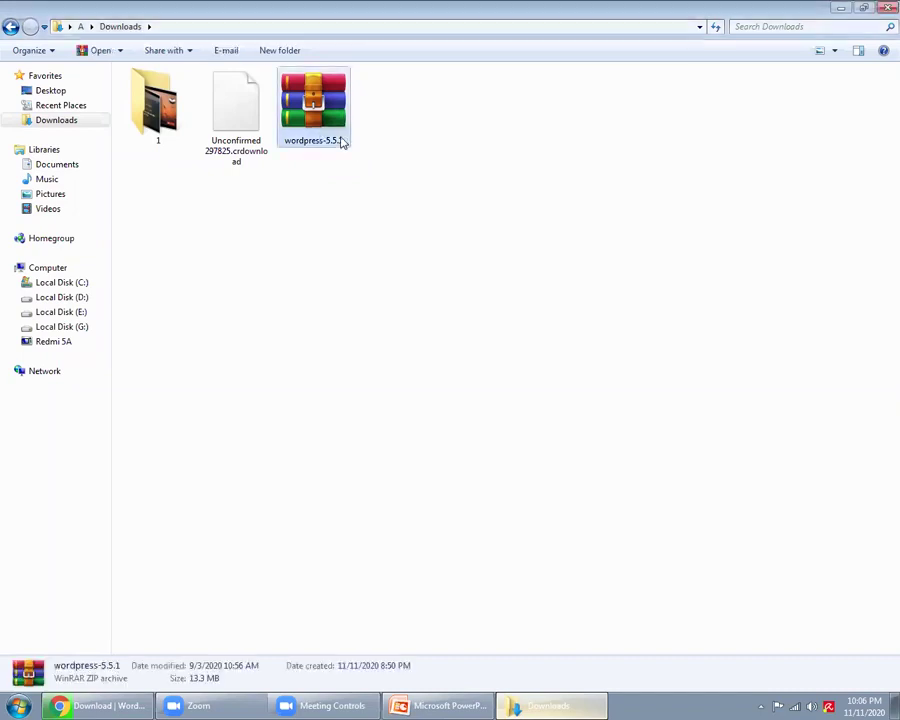
click(115, 705)
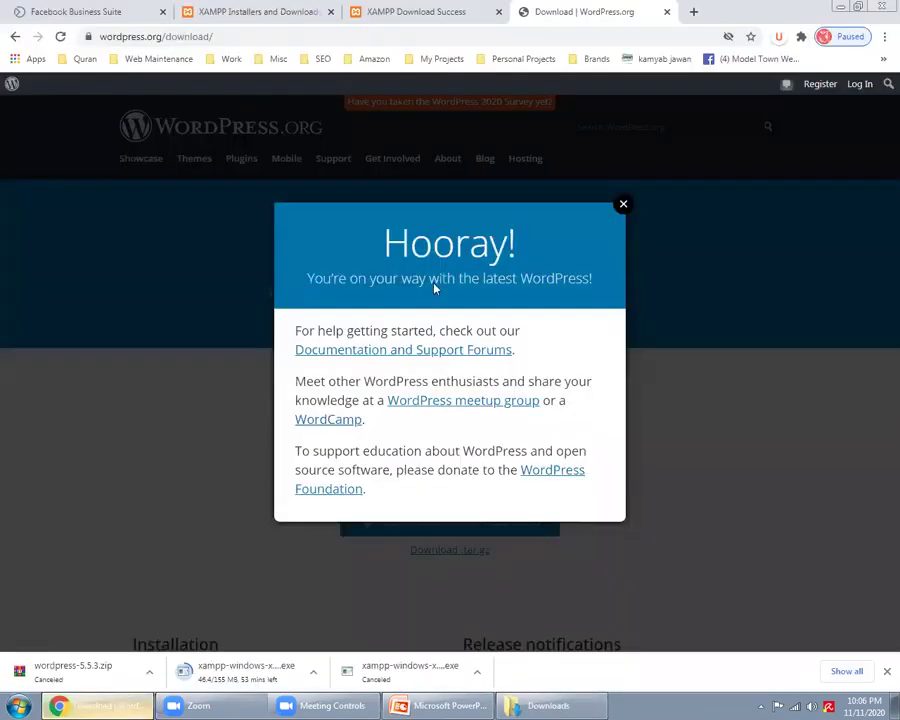
Search Google for 'winrar', open the win-rar.com download page, and return to the Installing Wordpress slide
click(695, 13)
text(windrar)
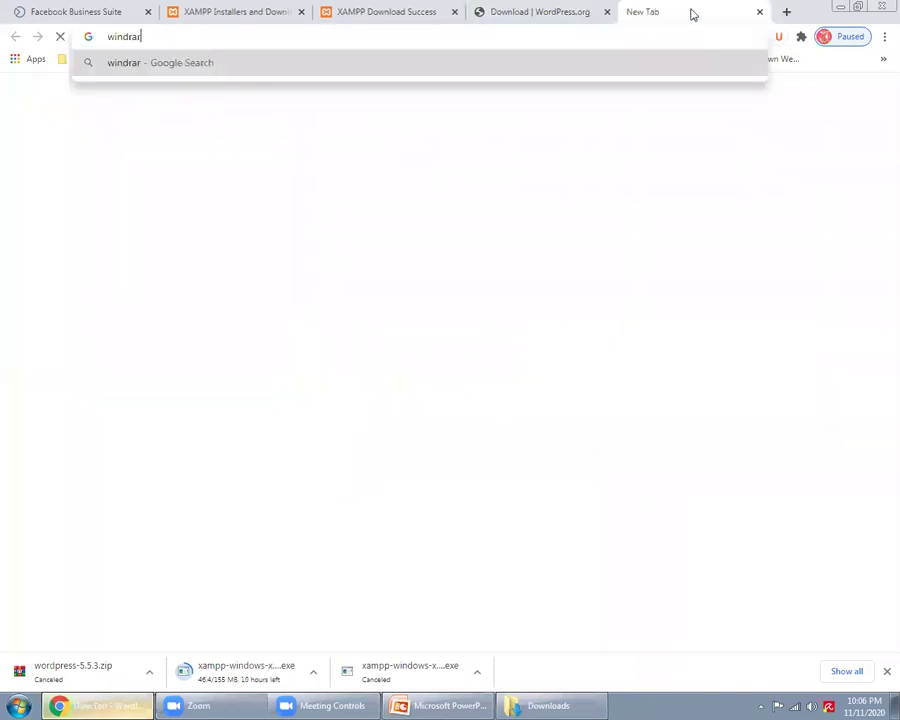
key(BackSpace)
key(BackSpace)
key(BackSpace)
key(BackSpace)
text(ra)
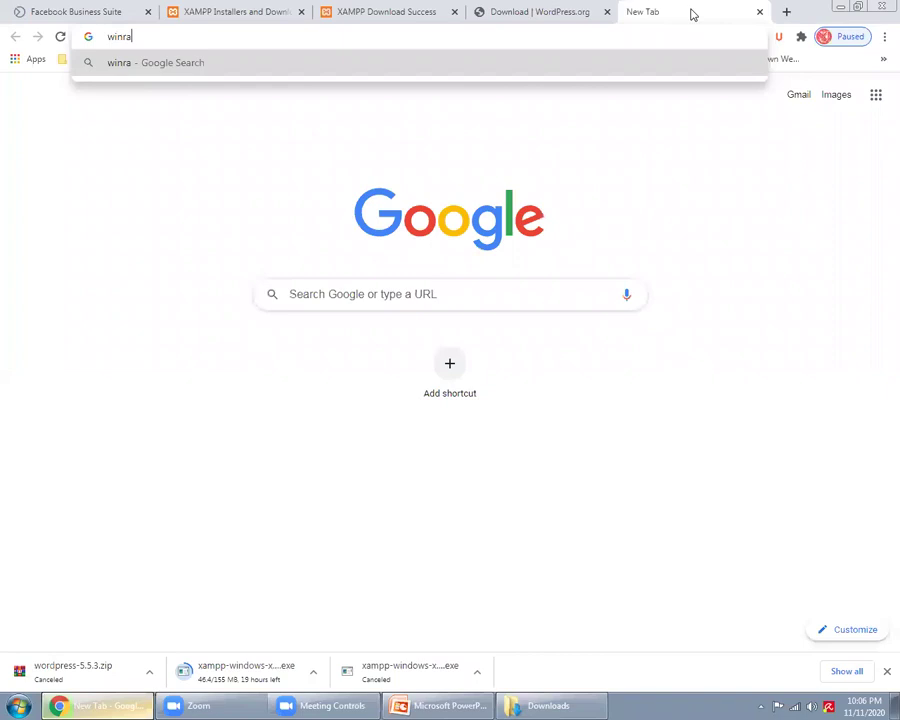
text(r)
key(Return)
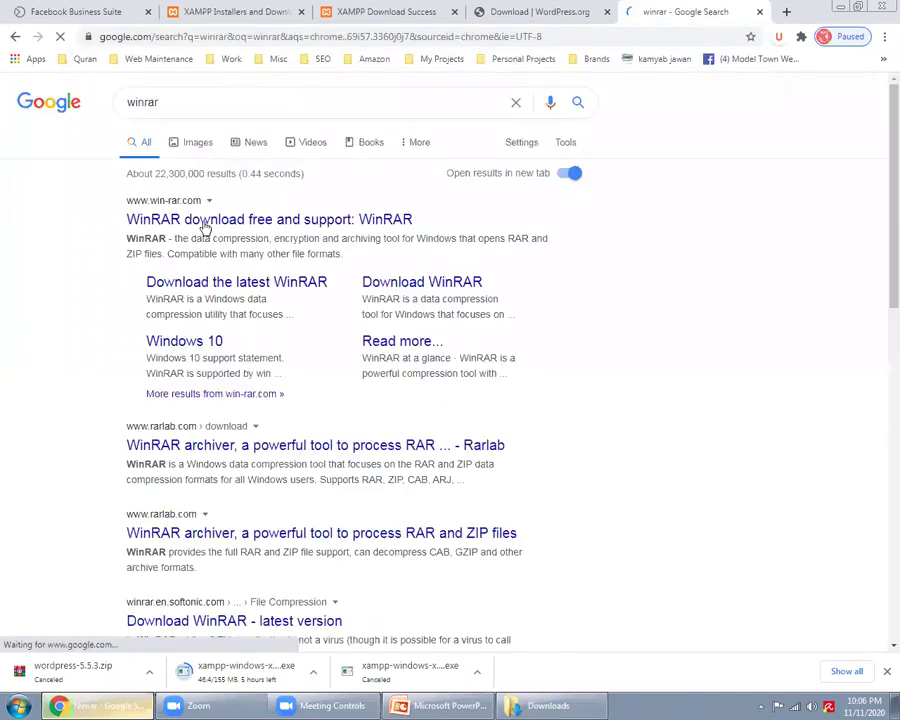
click(204, 224)
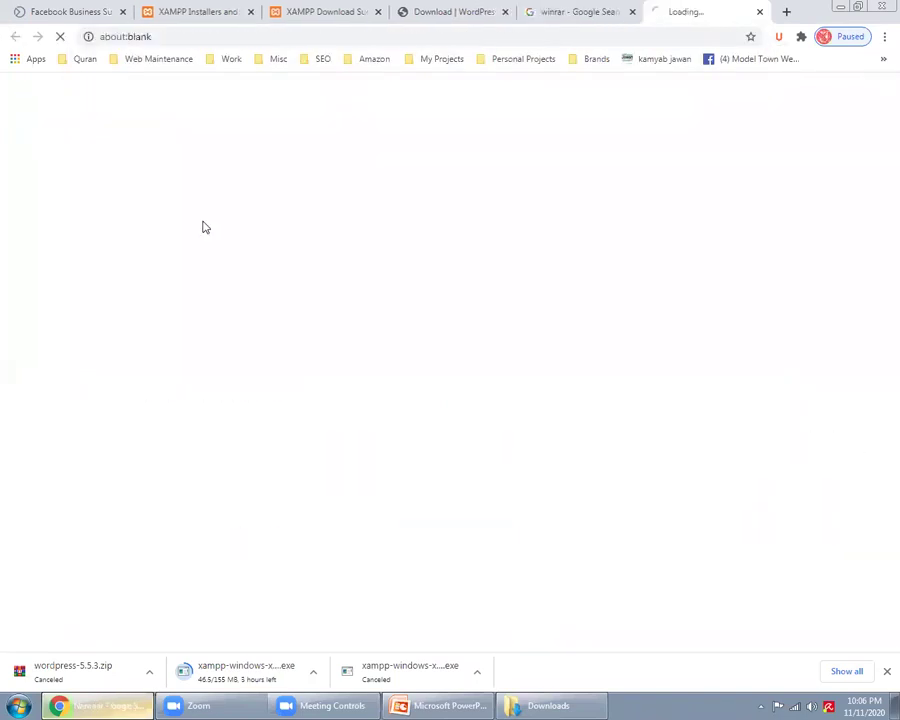
click(633, 13)
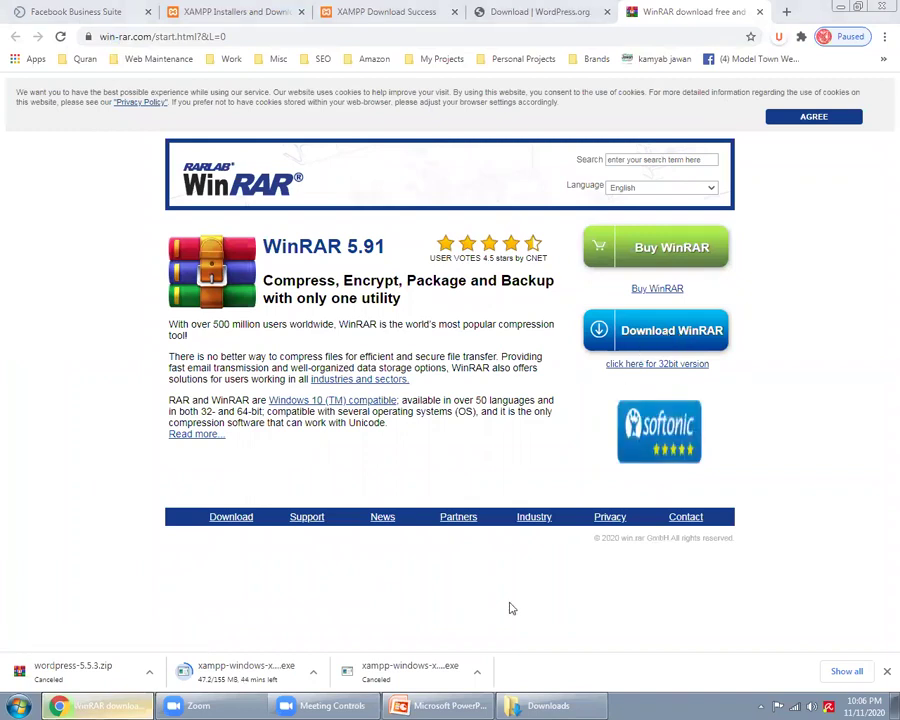
key(alt+Tab)
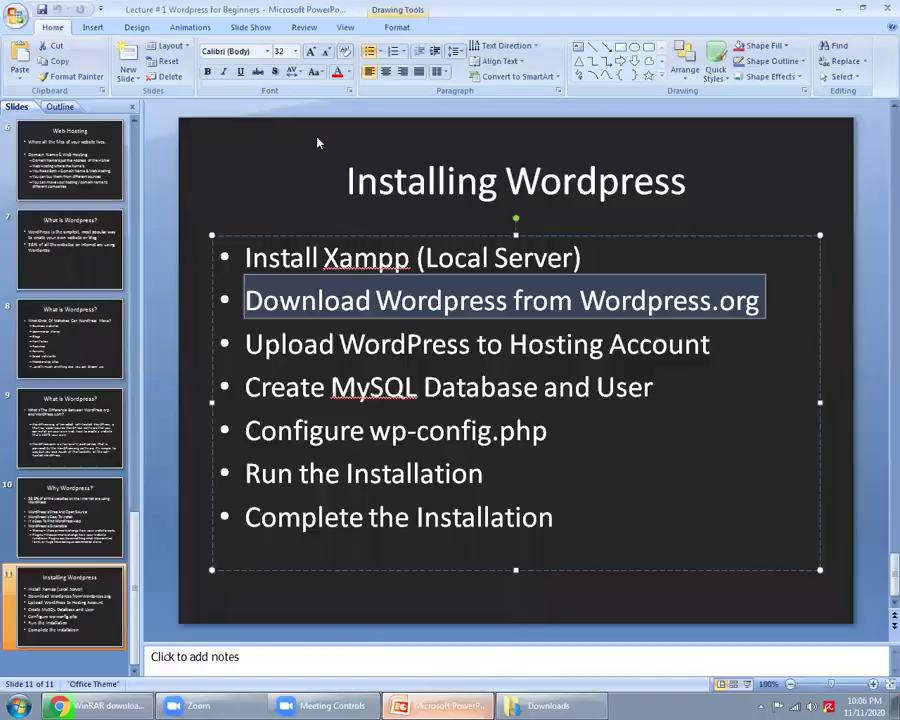
Cycle through the open windows and dismiss the Hooray WordPress download message
key(alt+Tab)
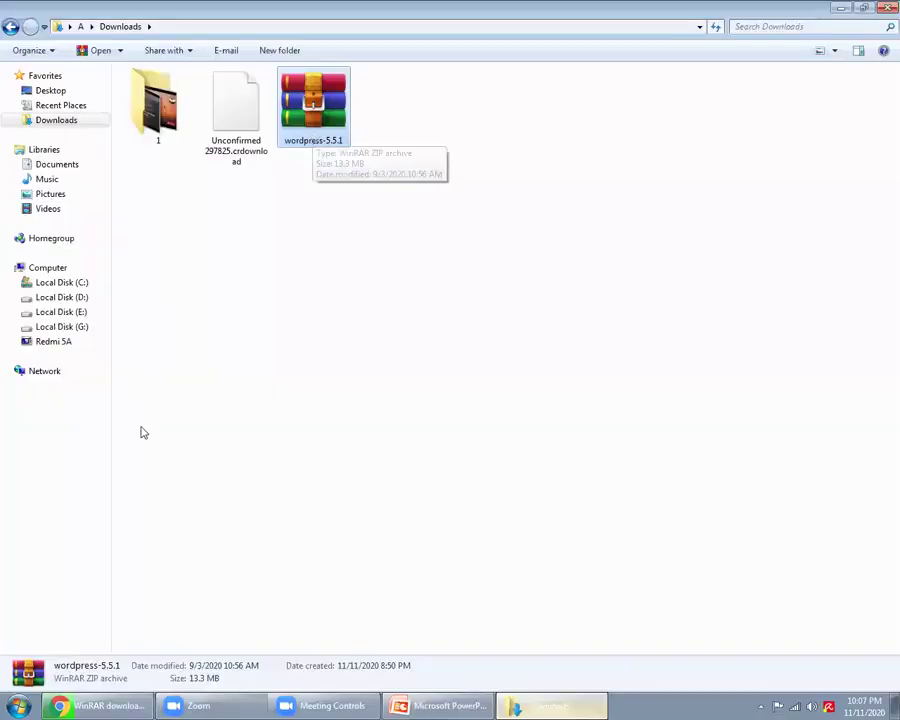
key(alt+Tab)
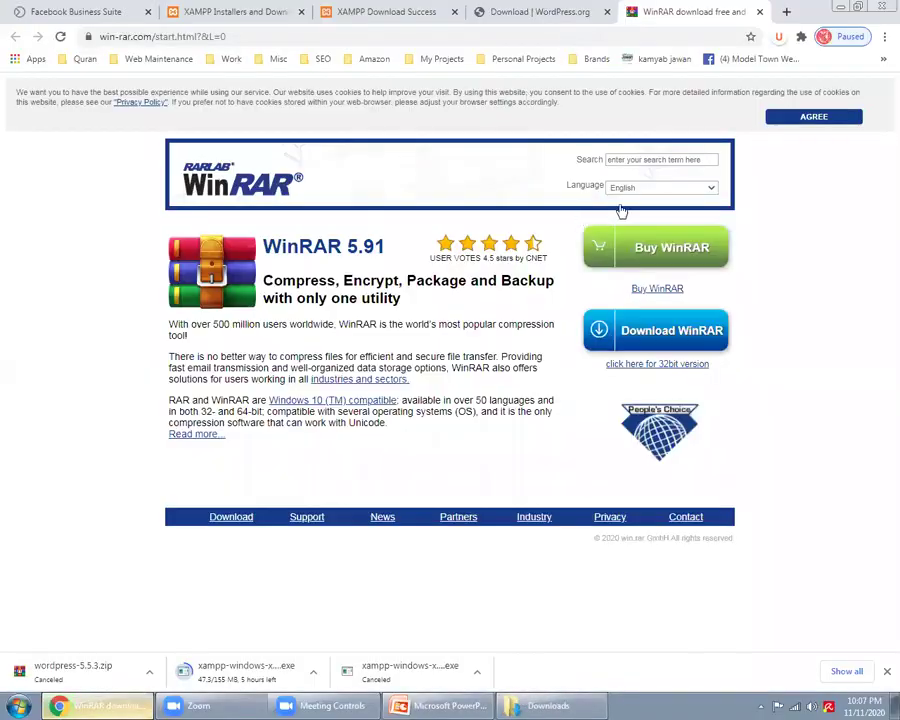
key(ctrl+shift+Tab)
key(Escape)
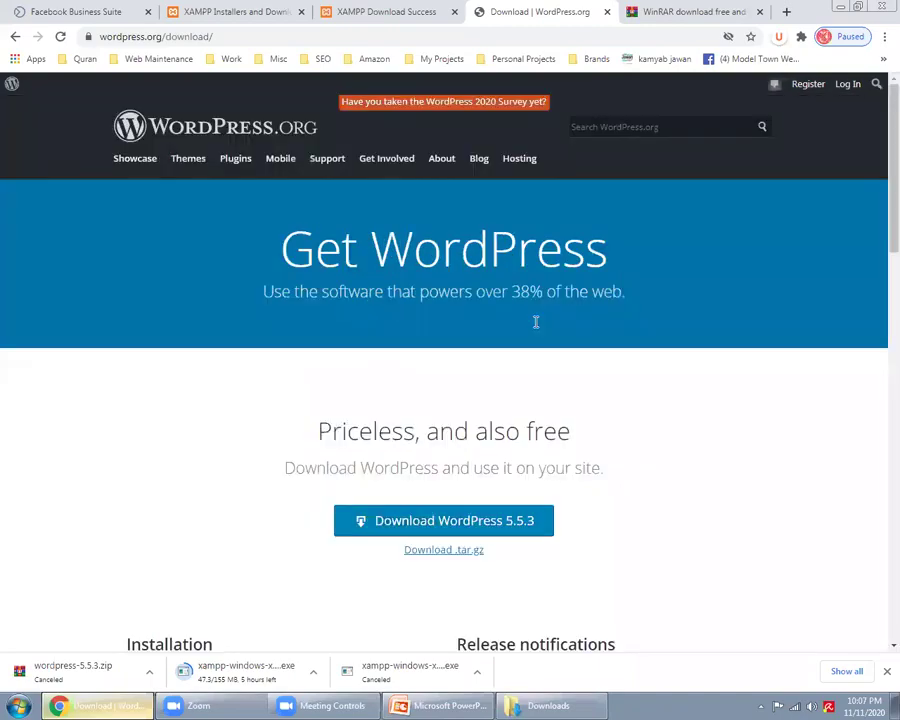
key(alt+Tab)
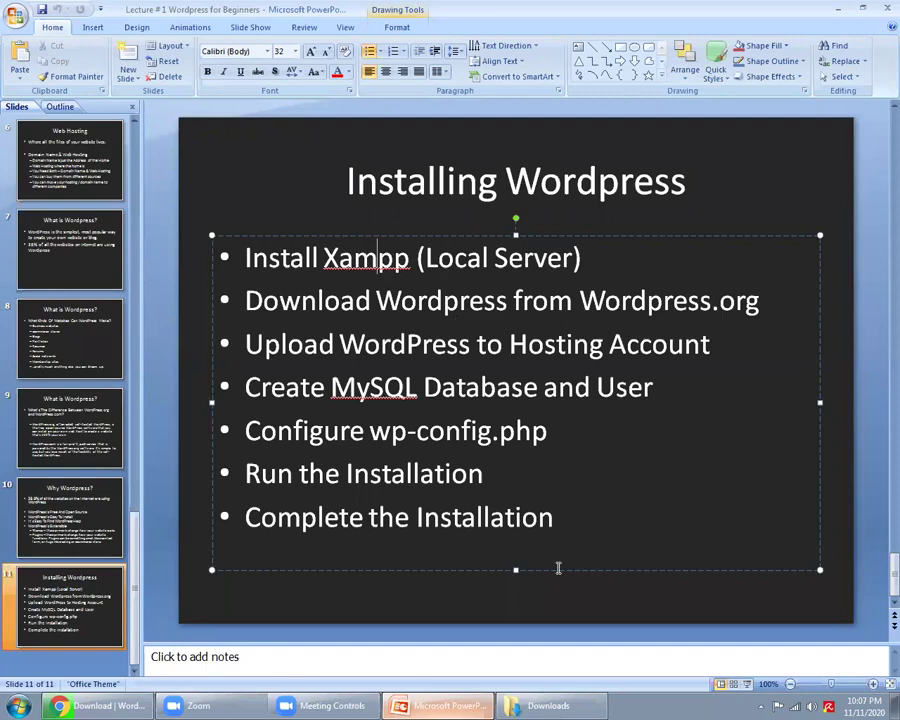
Open the xampp folder on Local Disk (D:) in Explorer, then go back to Downloads
key(alt+Tab)
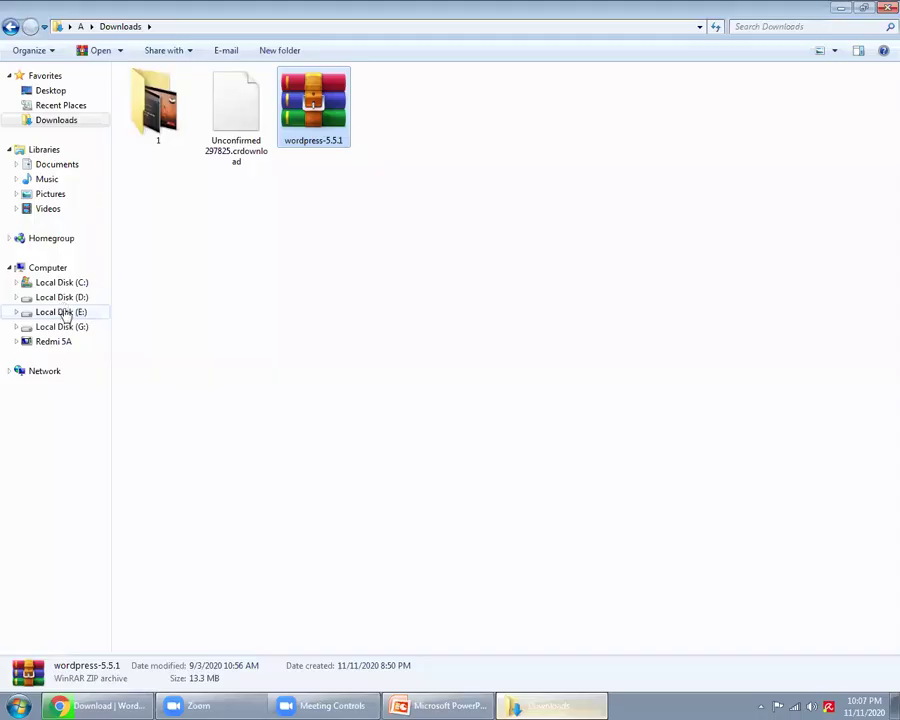
click(66, 297)
click(458, 128)
double_click(458, 128)
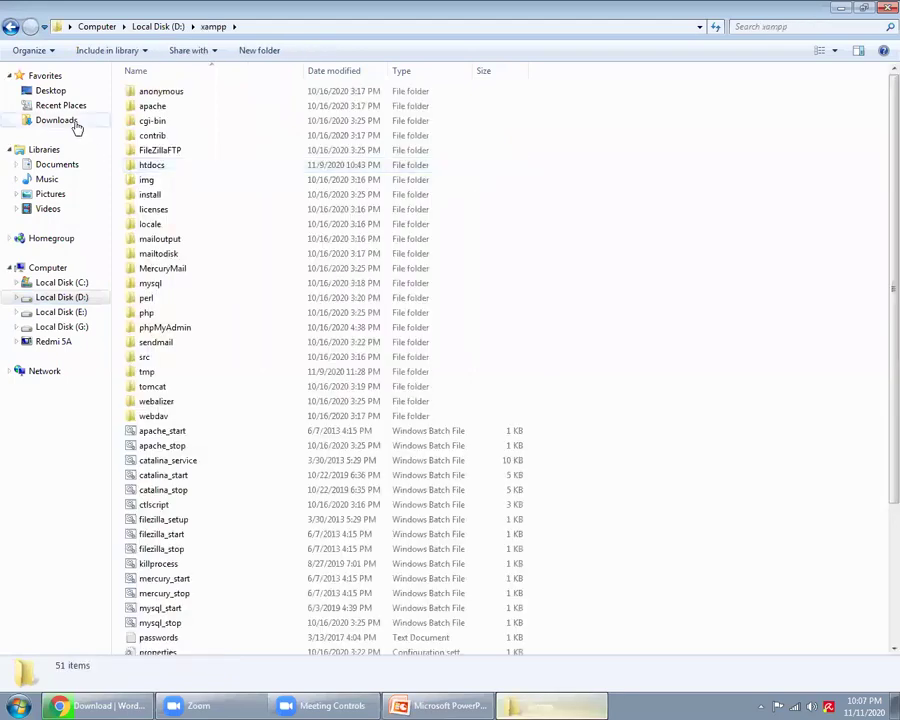
click(22, 123)
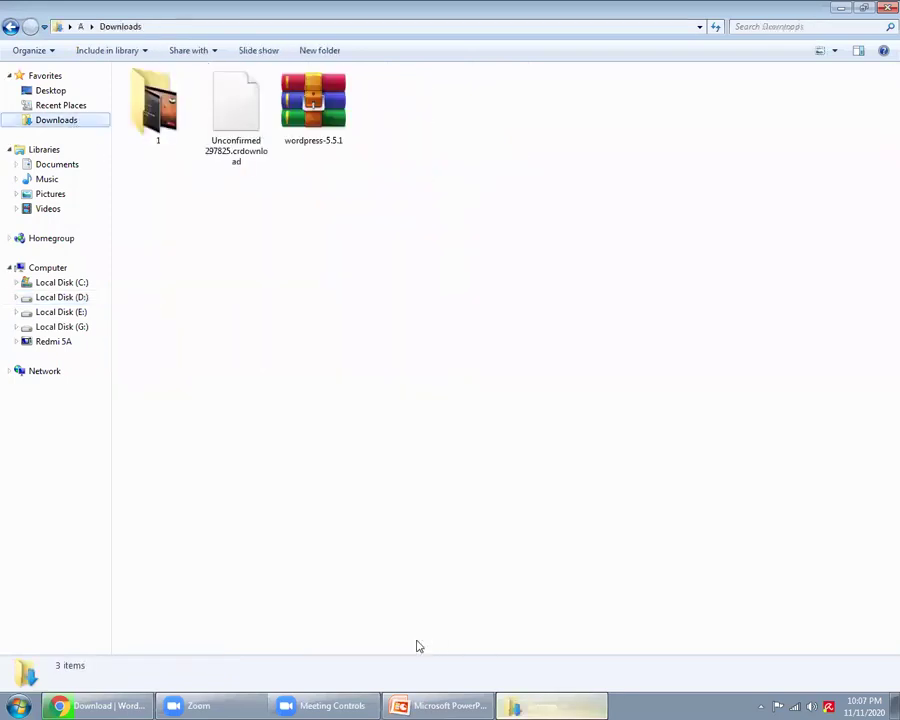
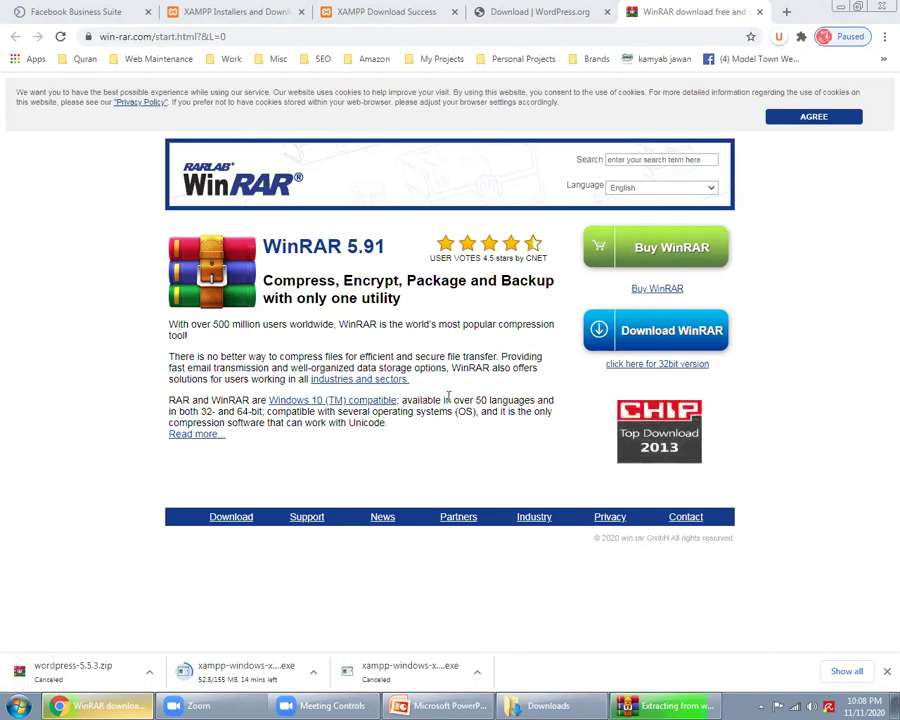
From the Downloads window, open wordpress-5.5.1.zip in WinRAR
click(585, 705)
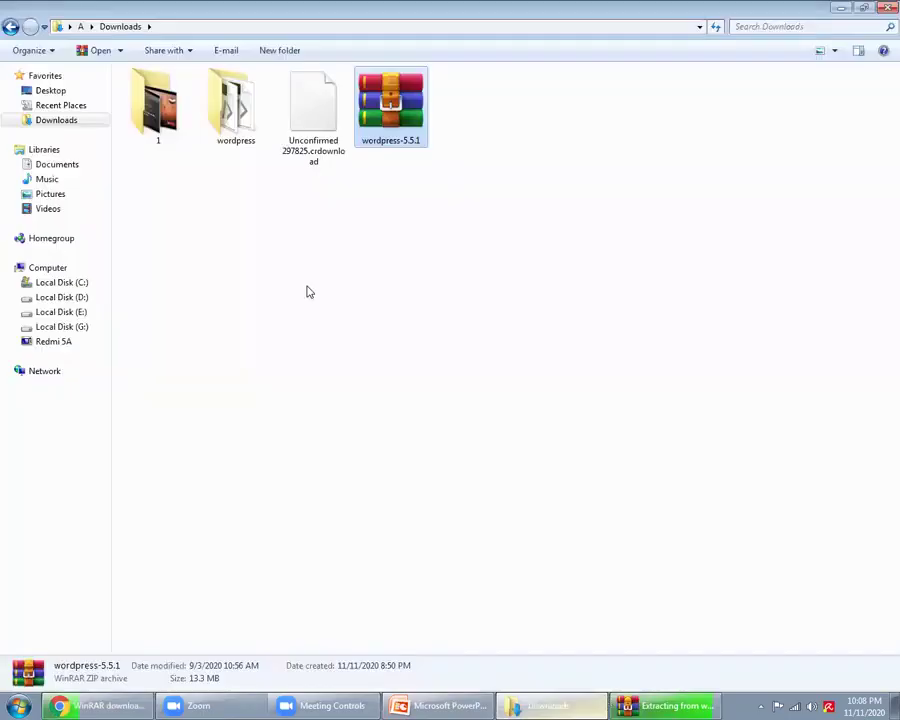
click(630, 706)
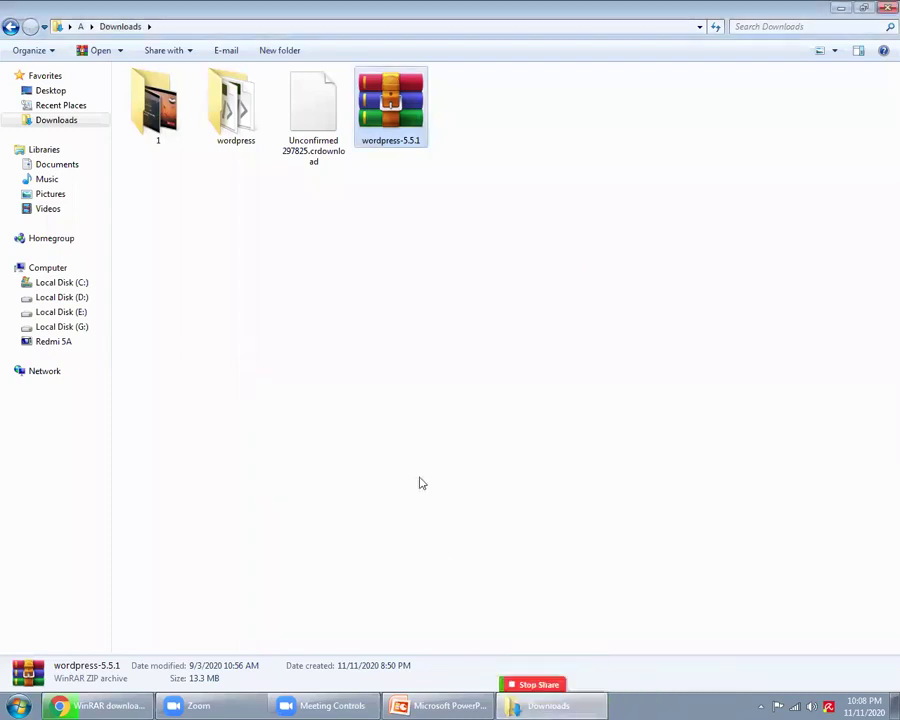
click(371, 357)
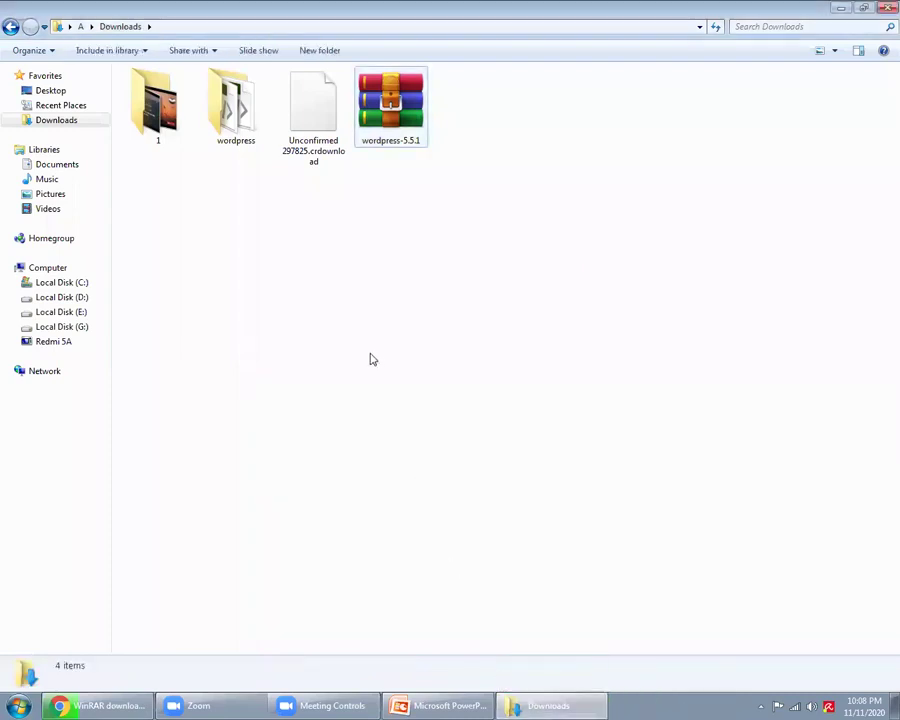
click(408, 125)
double_click(408, 125)
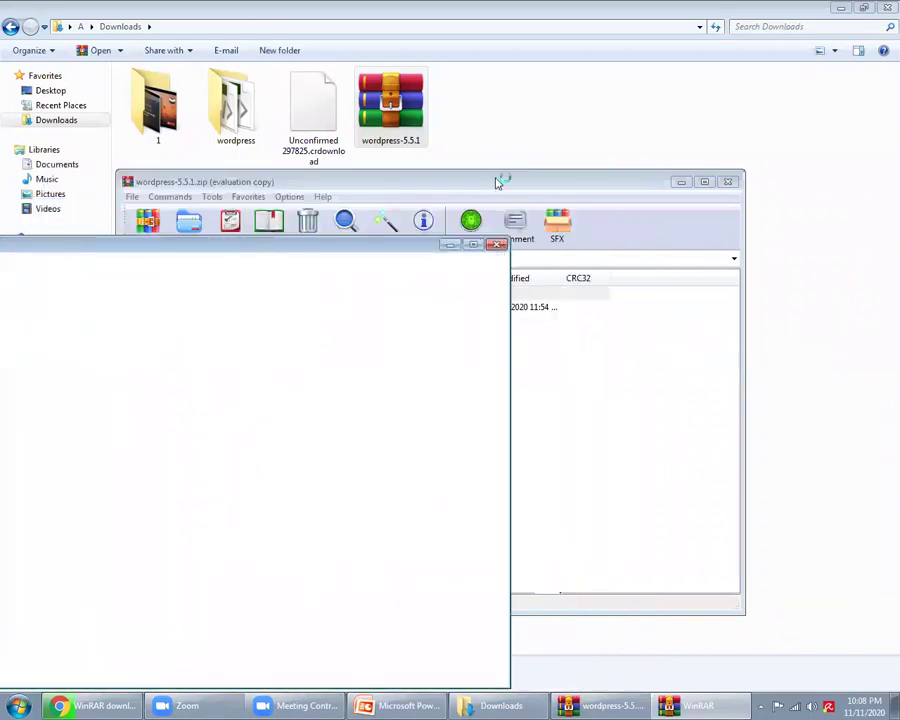
Dismiss the WinRAR trial-expired notice and close the wordpress-5.5.1 archive window
click(500, 247)
drag(512, 187, 334, 306)
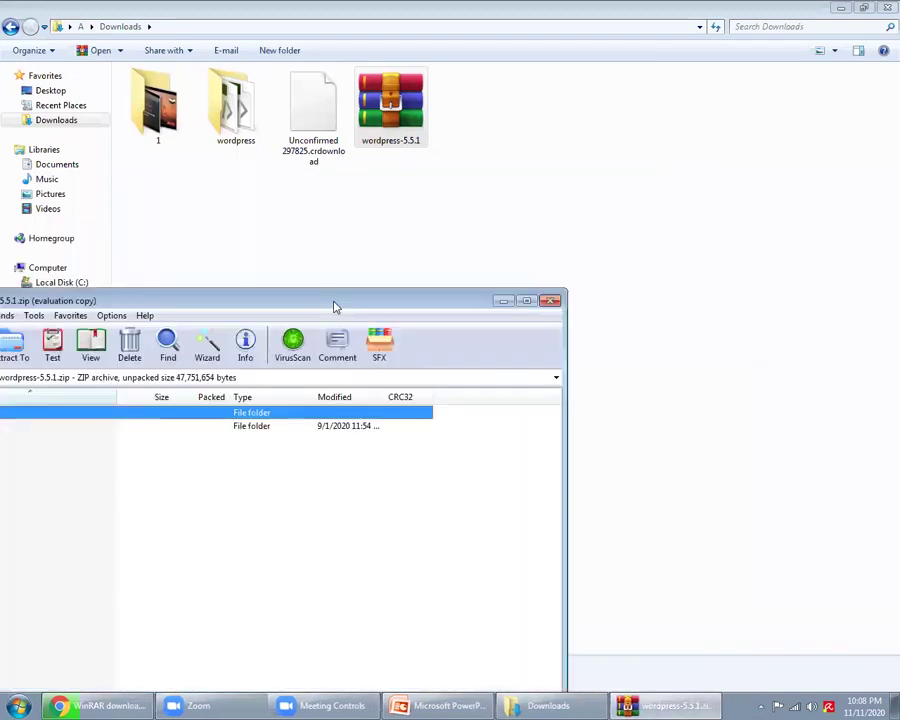
click(548, 304)
click(402, 203)
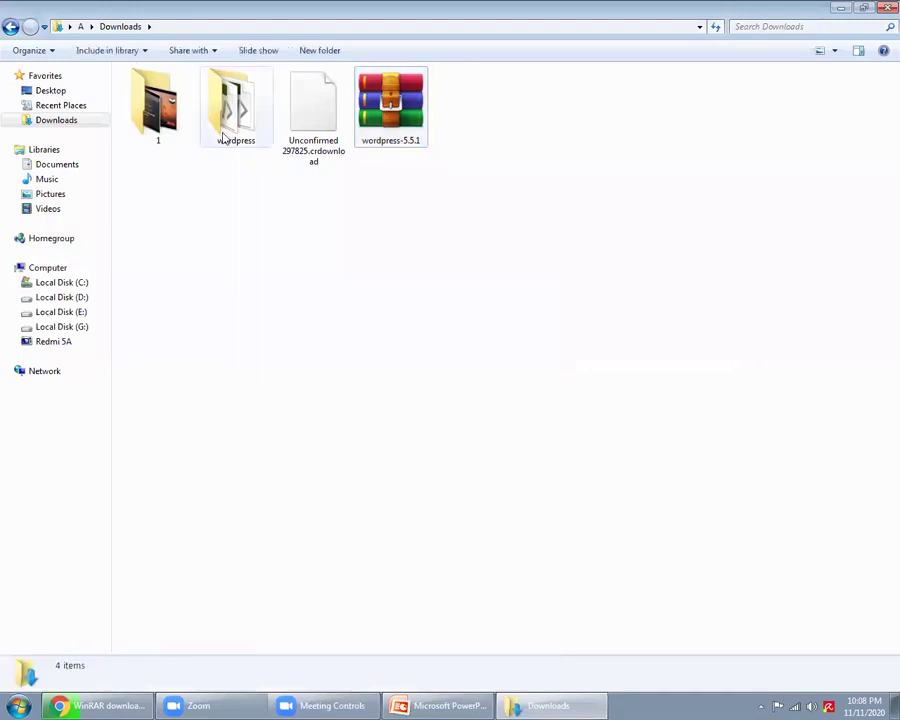
Open the extracted wordpress folder and check its Properties, noting 1,980 files
double_click(232, 124)
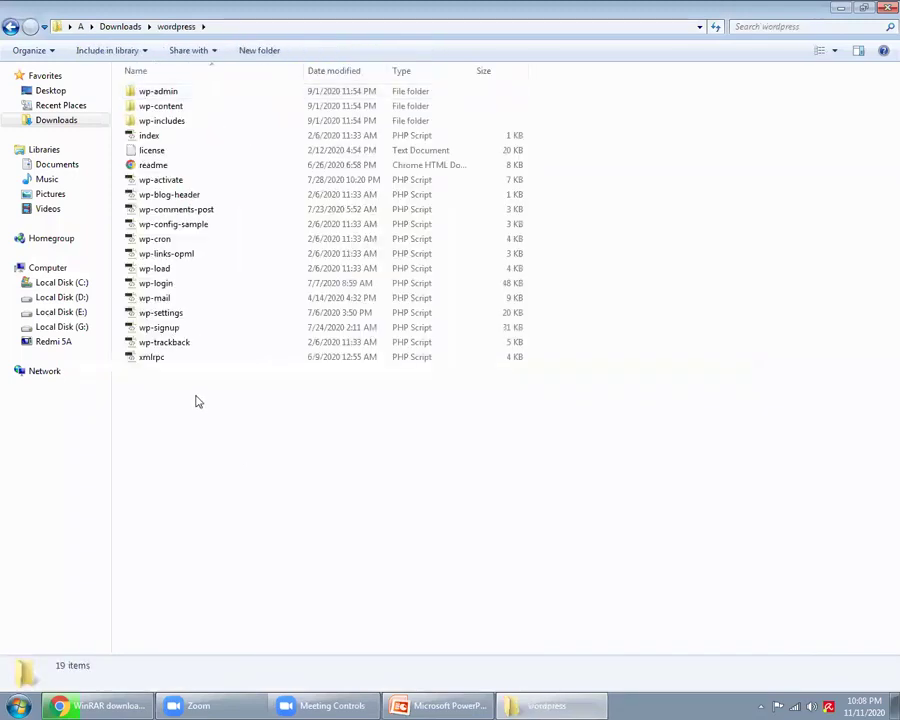
right_click(220, 568)
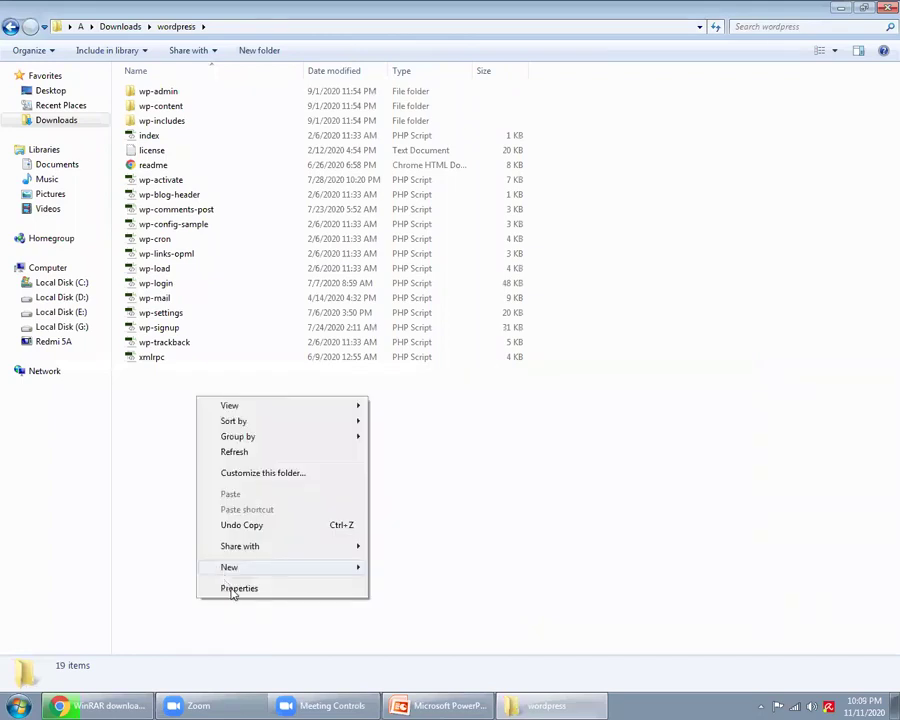
click(232, 592)
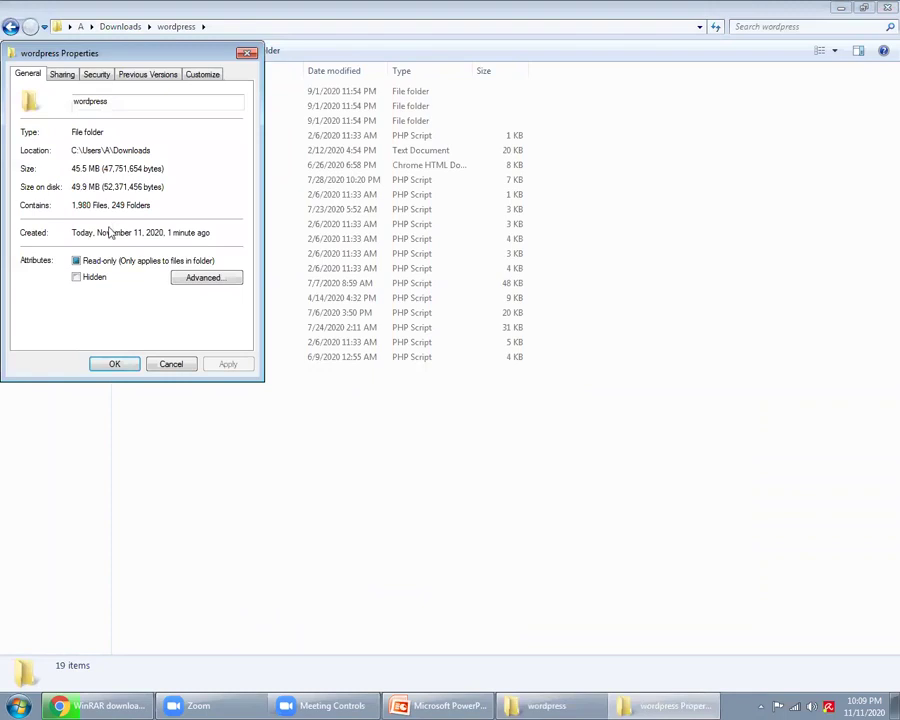
double_click(88, 206)
click(171, 363)
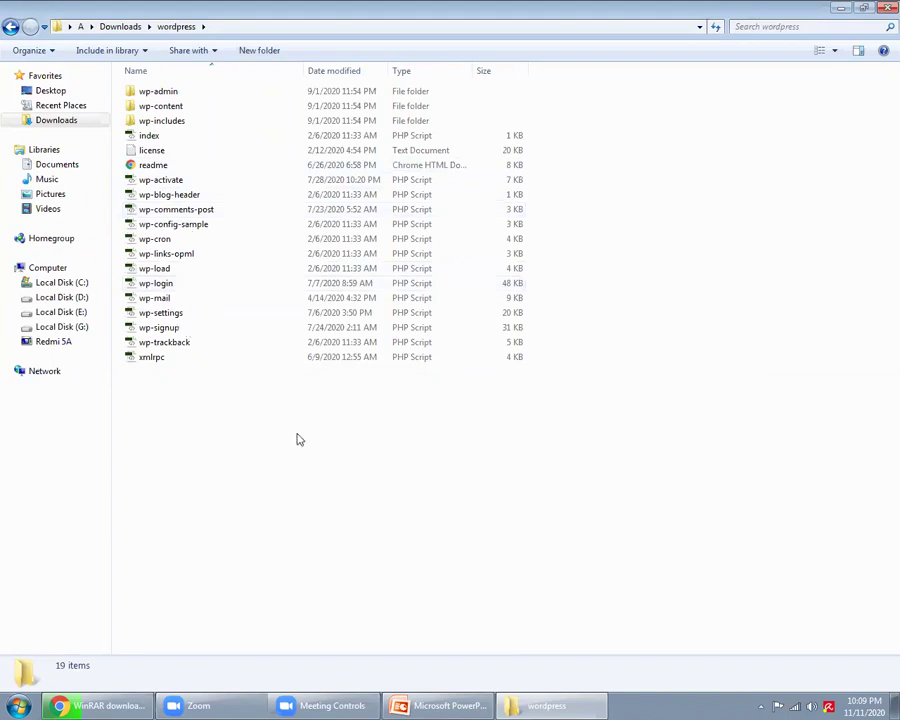
Cut the extracted wordpress folder from Downloads
click(10, 27)
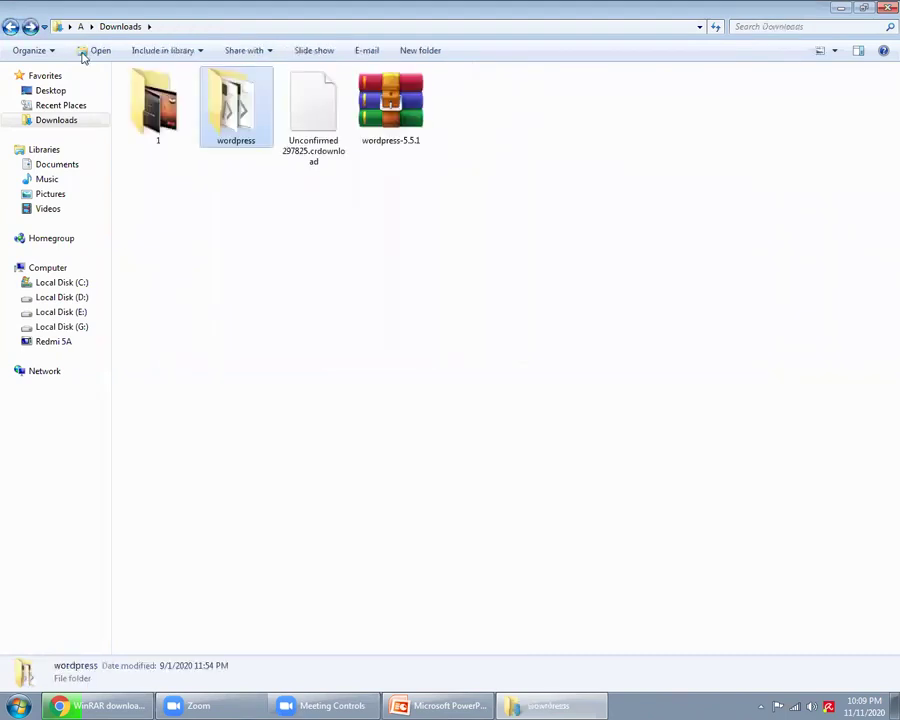
double_click(210, 98)
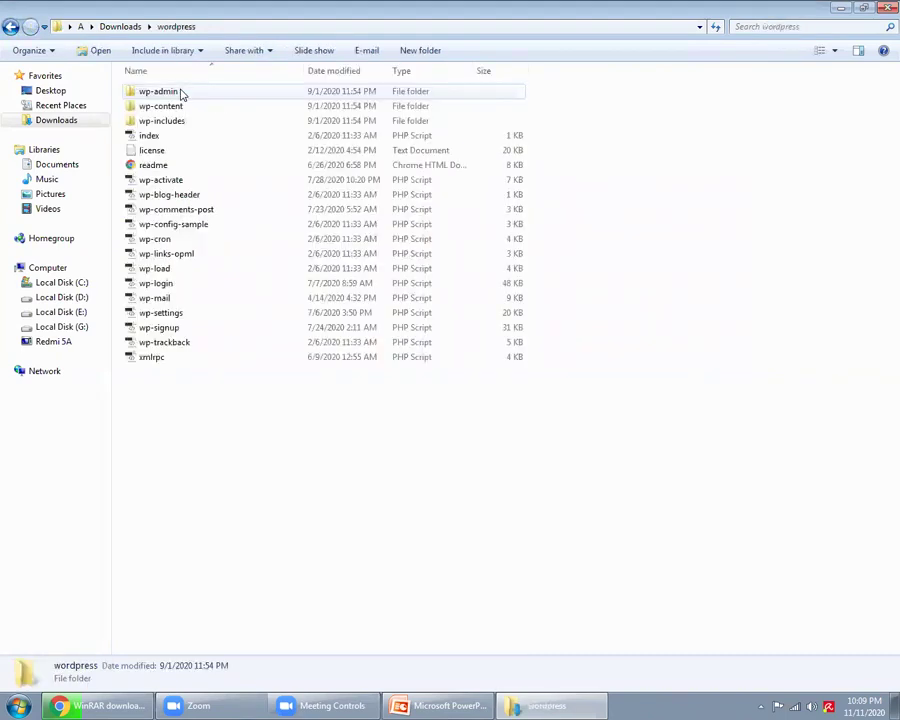
click(10, 27)
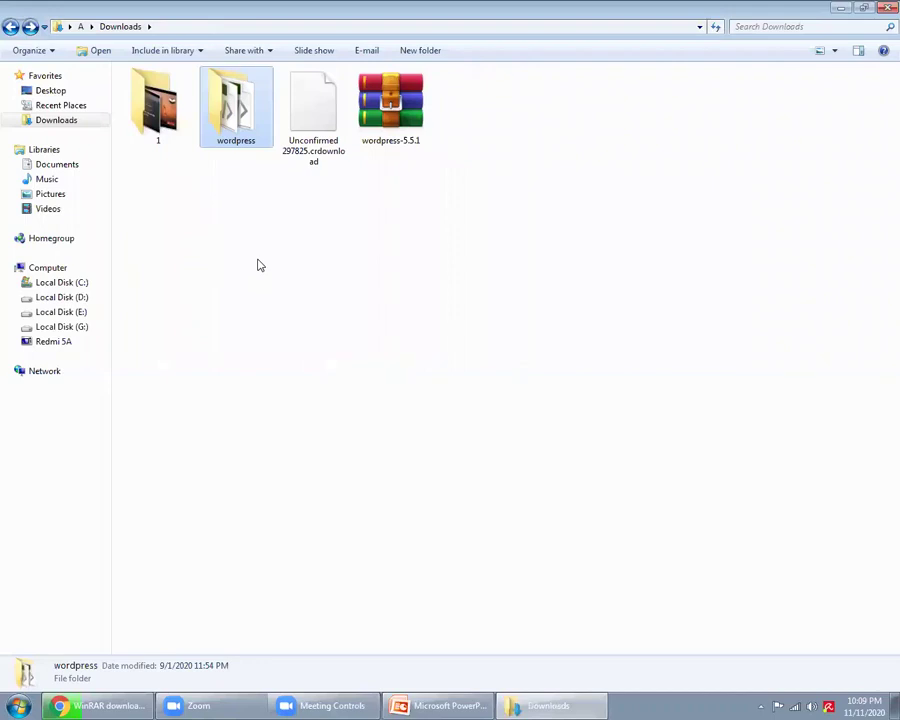
key(ctrl+x)
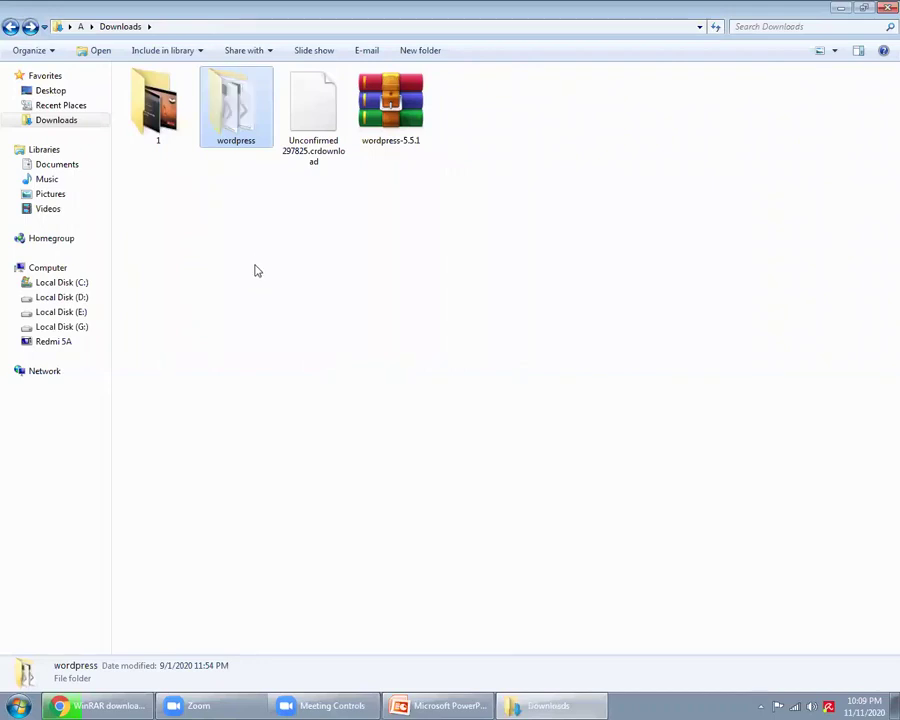
Browse to D:\xampp\htdocs and select the old wordpress folder there
click(83, 298)
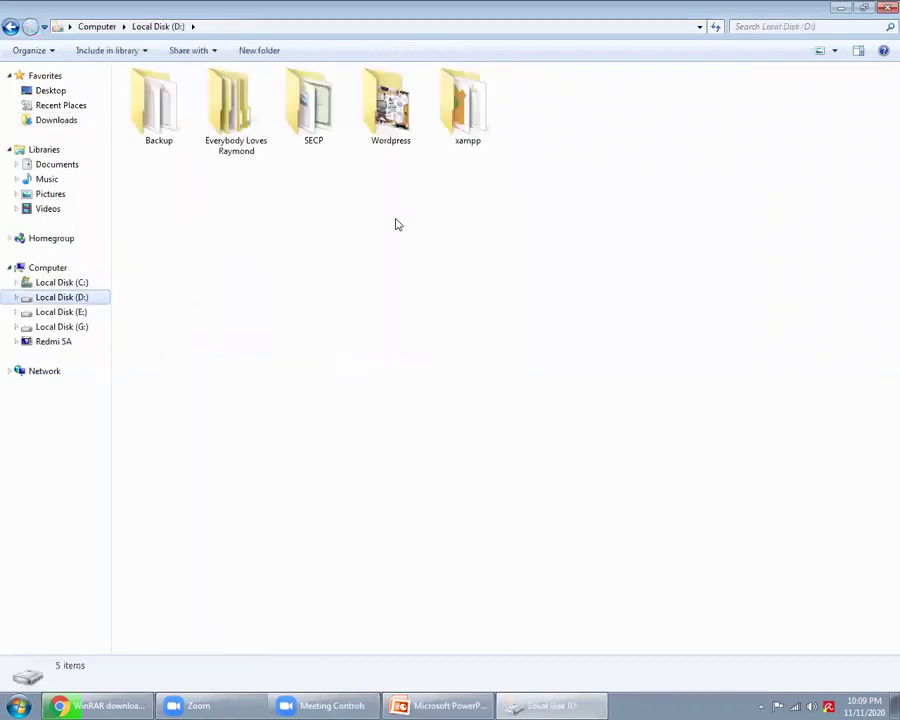
double_click(461, 140)
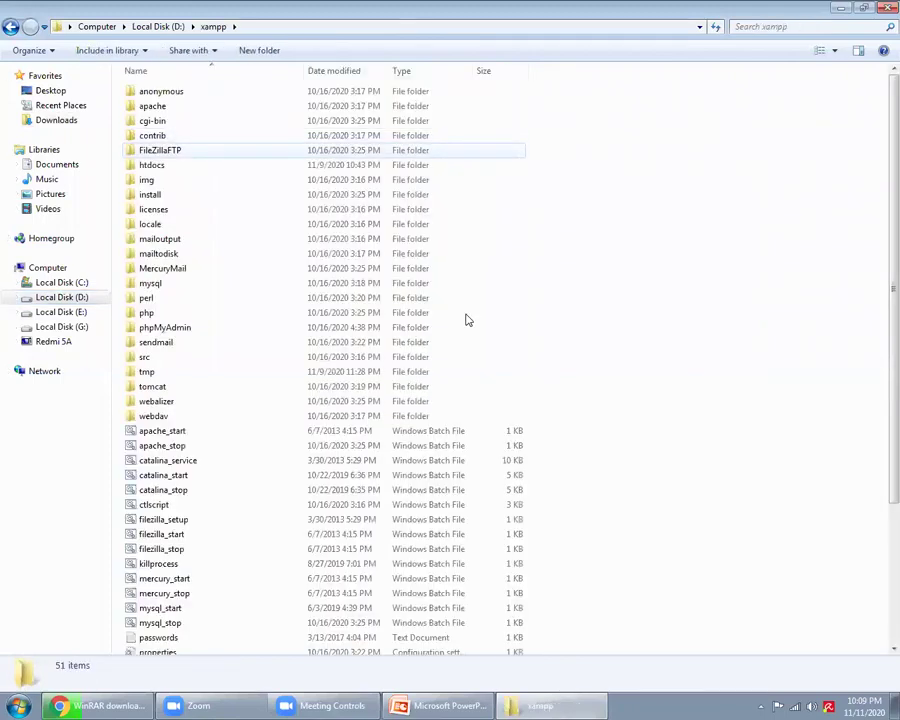
double_click(147, 168)
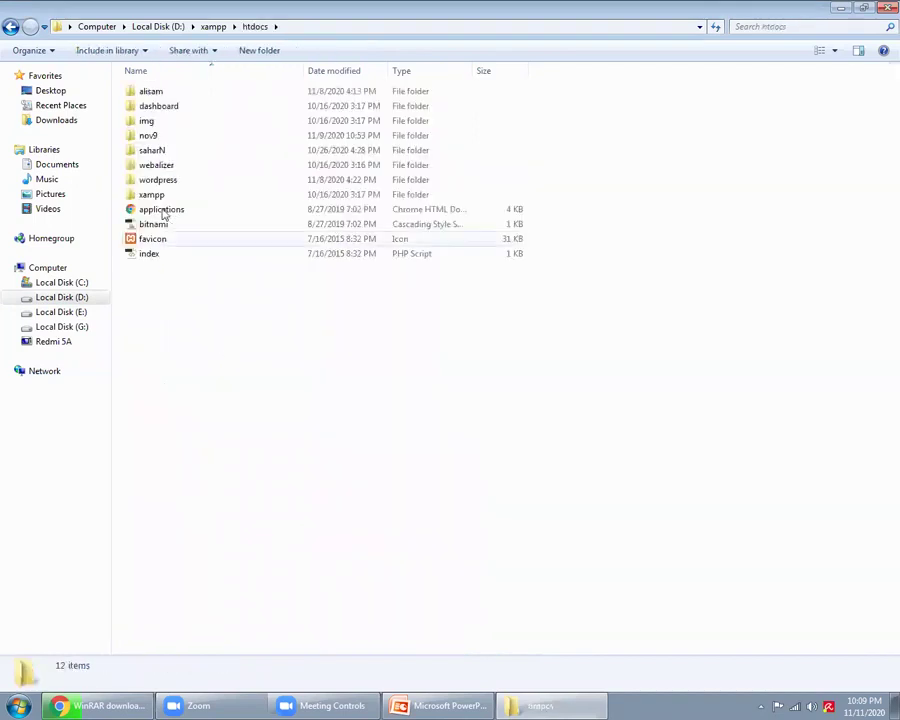
click(158, 179)
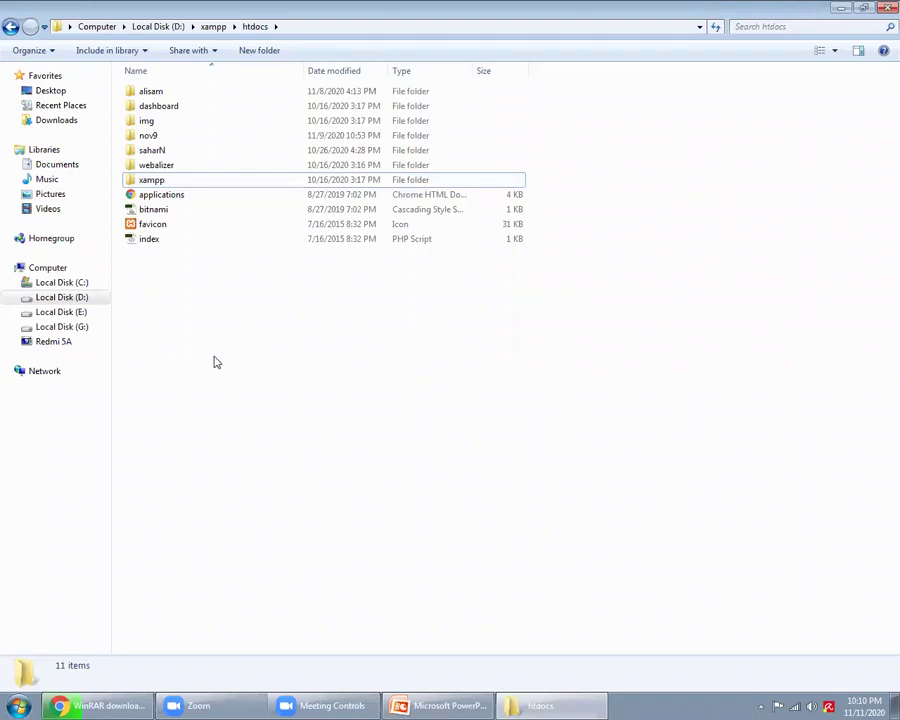
Paste the wordpress folder into htdocs and rename it nov11
key(ctrl+v)
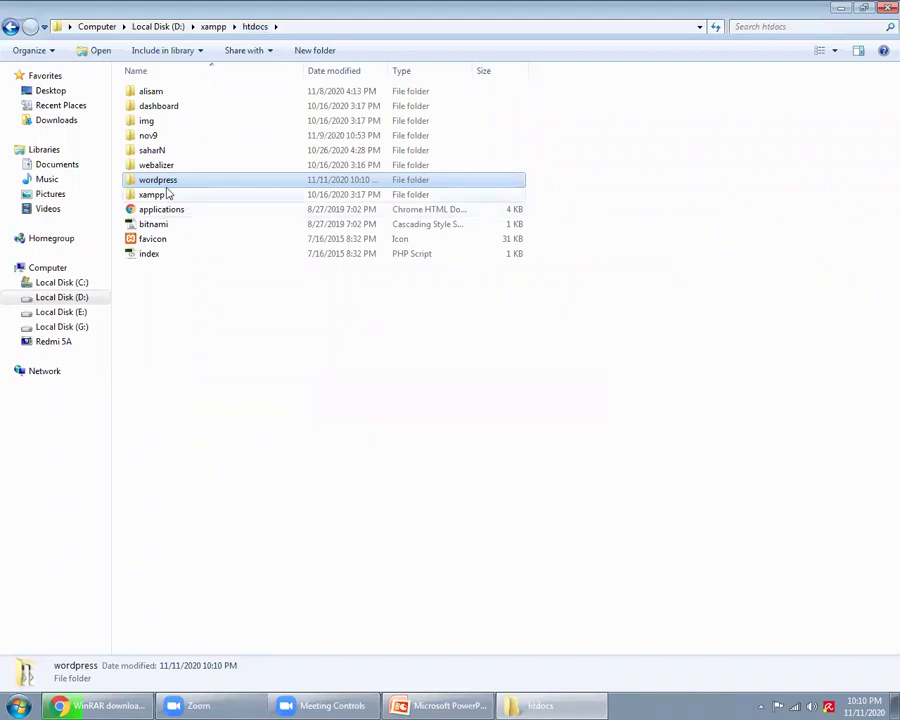
key(F2)
text(no)
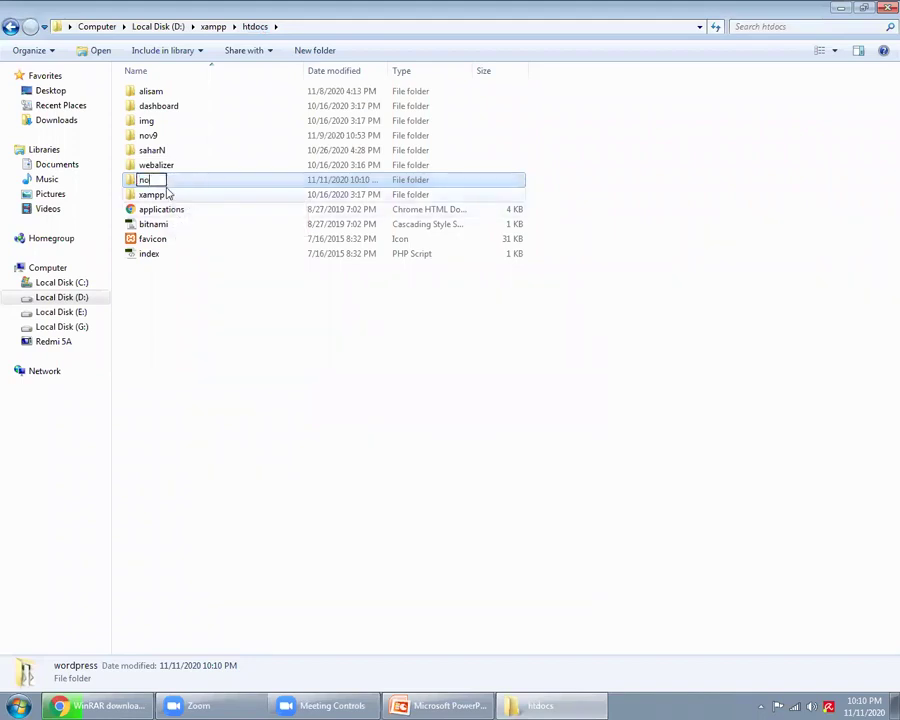
text(v11)
key(Return)
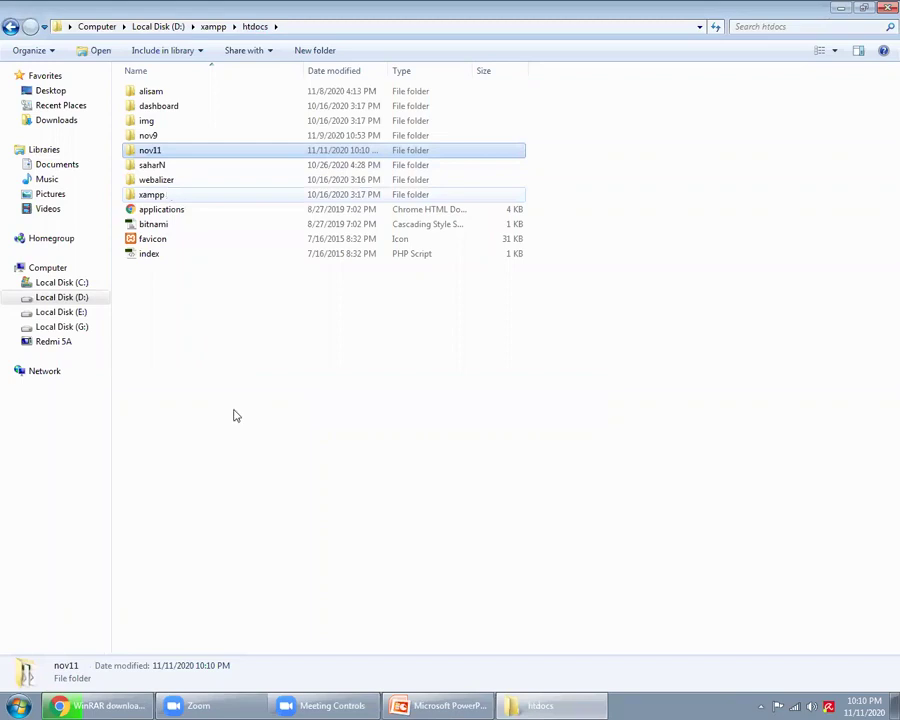
click(226, 390)
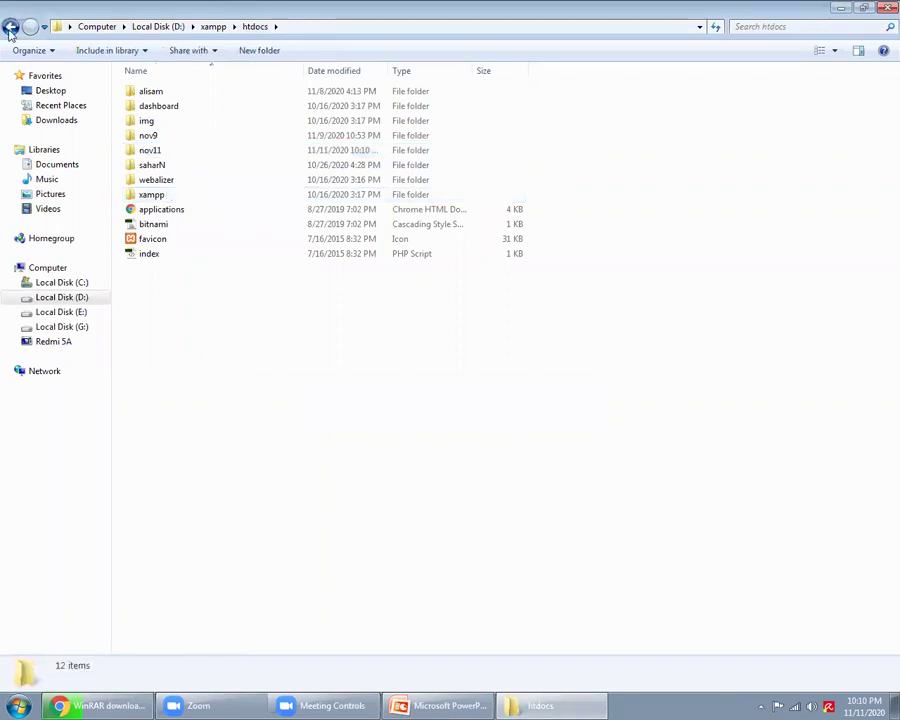
Launch xampp-control.exe from the bottom of D:\xampp, then bring Chrome forward
click(10, 27)
click(627, 511)
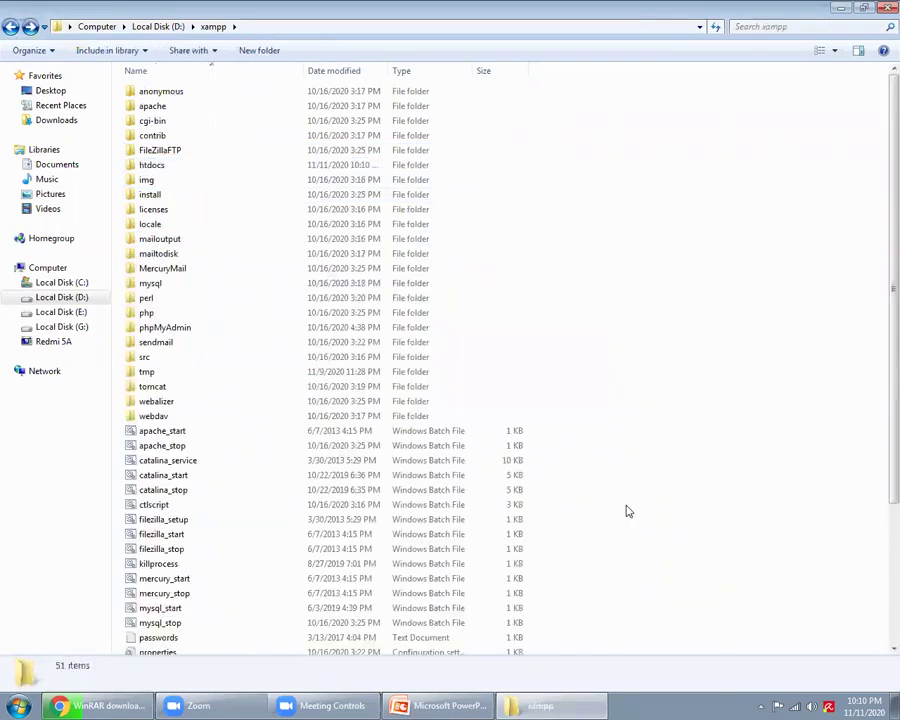
scroll(629, 510, down, 4)
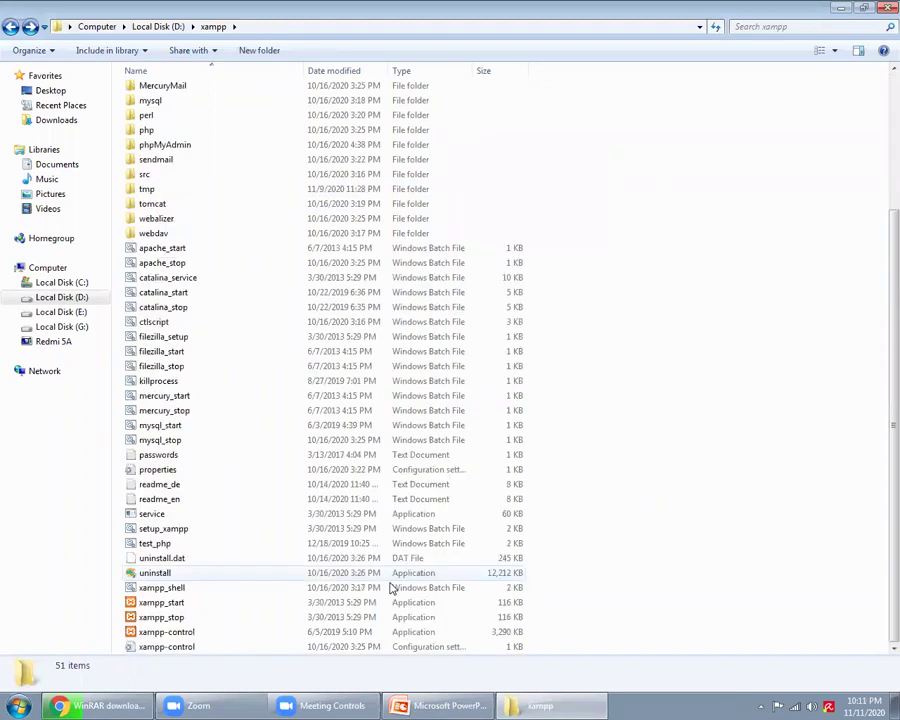
double_click(171, 636)
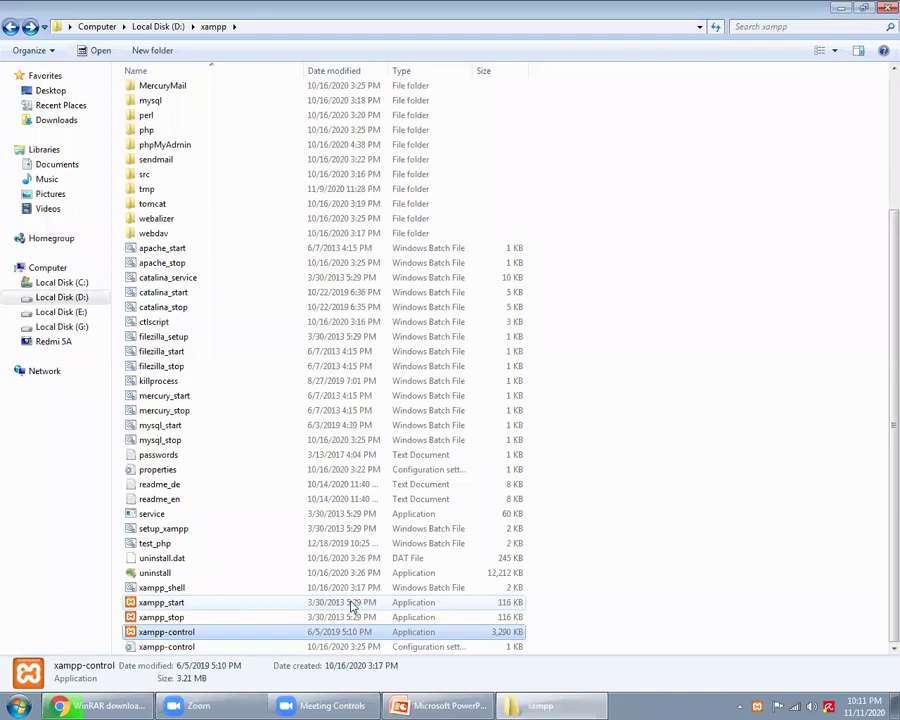
click(105, 705)
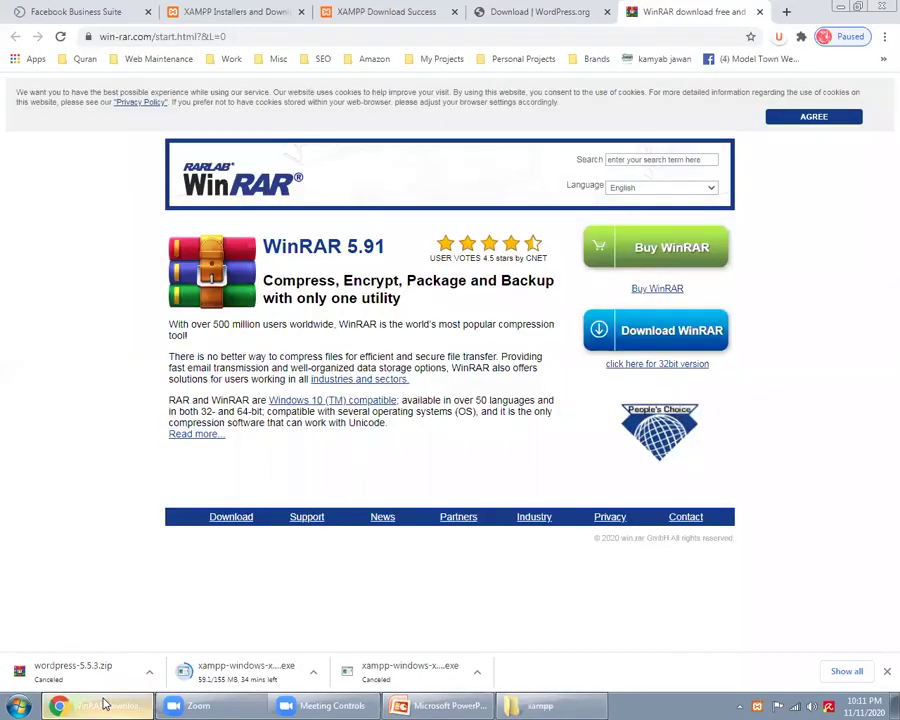
Close Chrome's downloads bar and the WinRAR, WordPress, XAMPP and Facebook tabs, keeping one New Tab
click(884, 672)
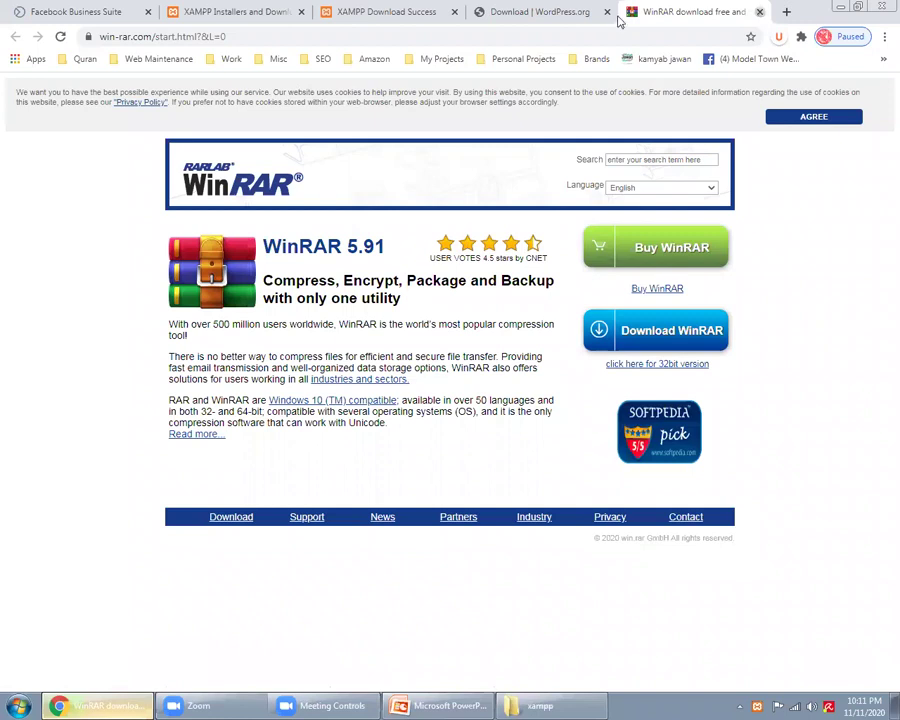
click(760, 11)
click(667, 11)
click(499, 11)
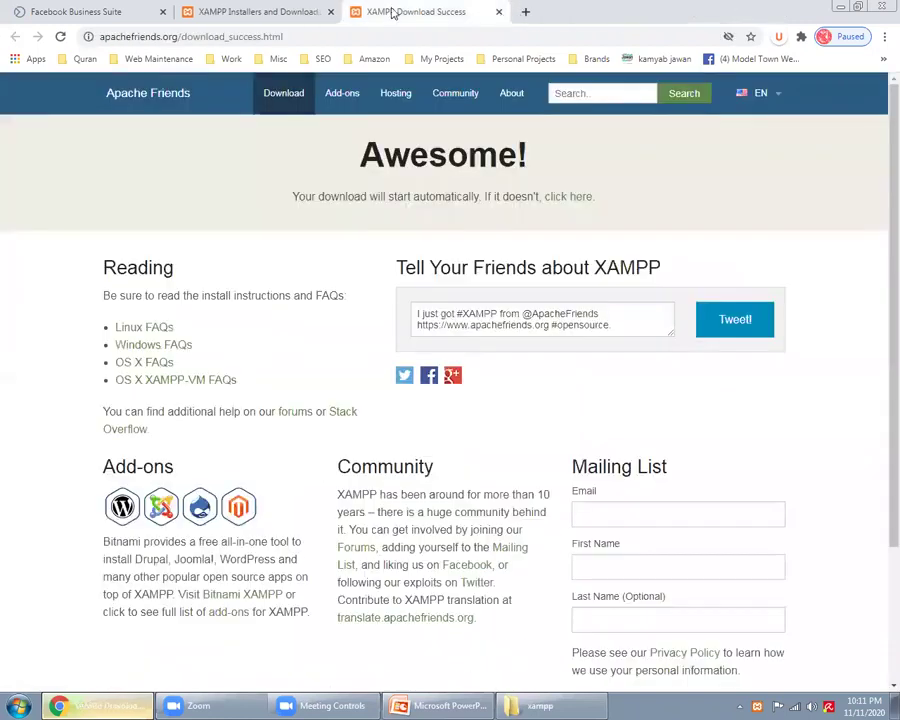
middle_click(204, 12)
click(198, 12)
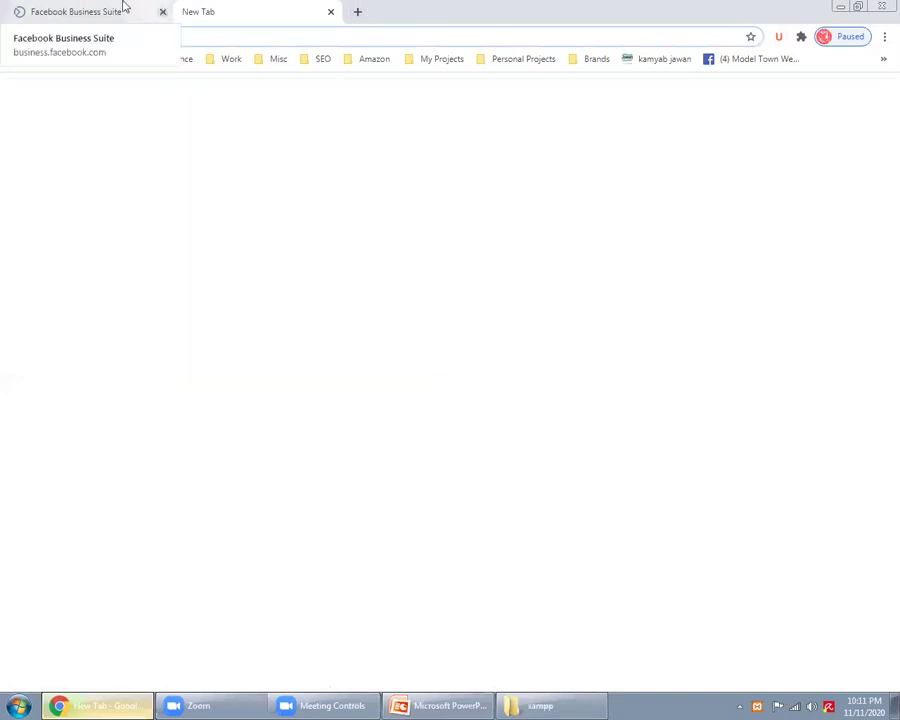
middle_click(121, 6)
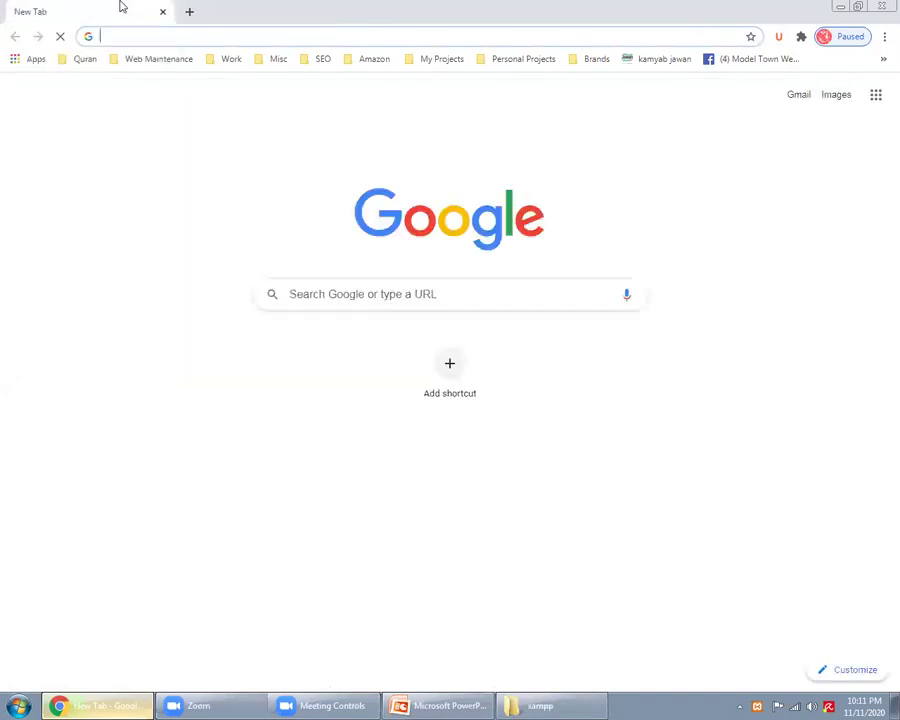
click(840, 6)
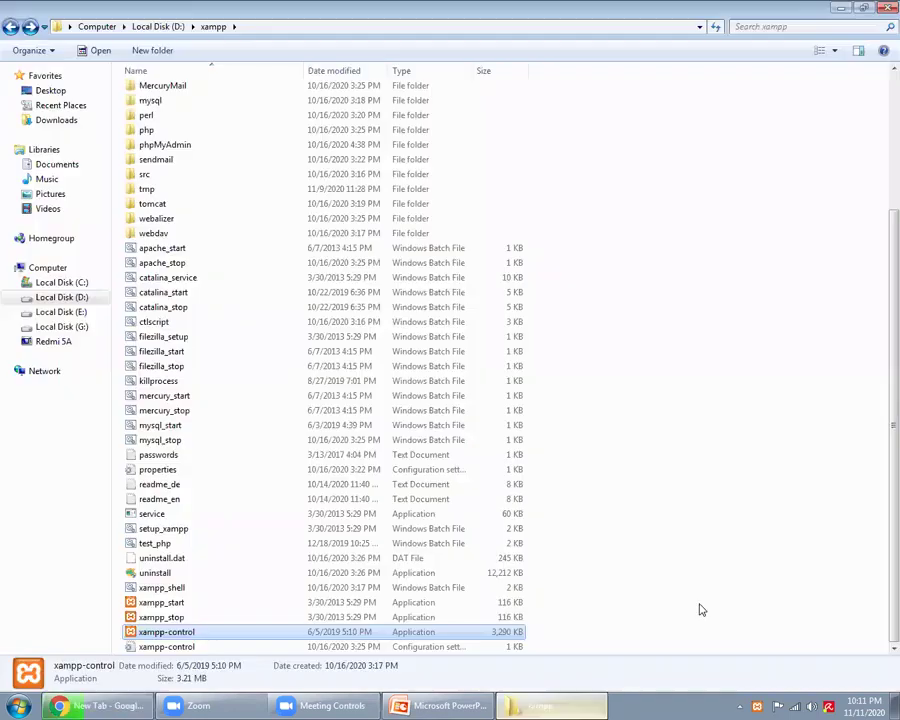
Relaunch xampp-control from the xampp folder to open XAMPP Control Panel v3.2.4
click(757, 705)
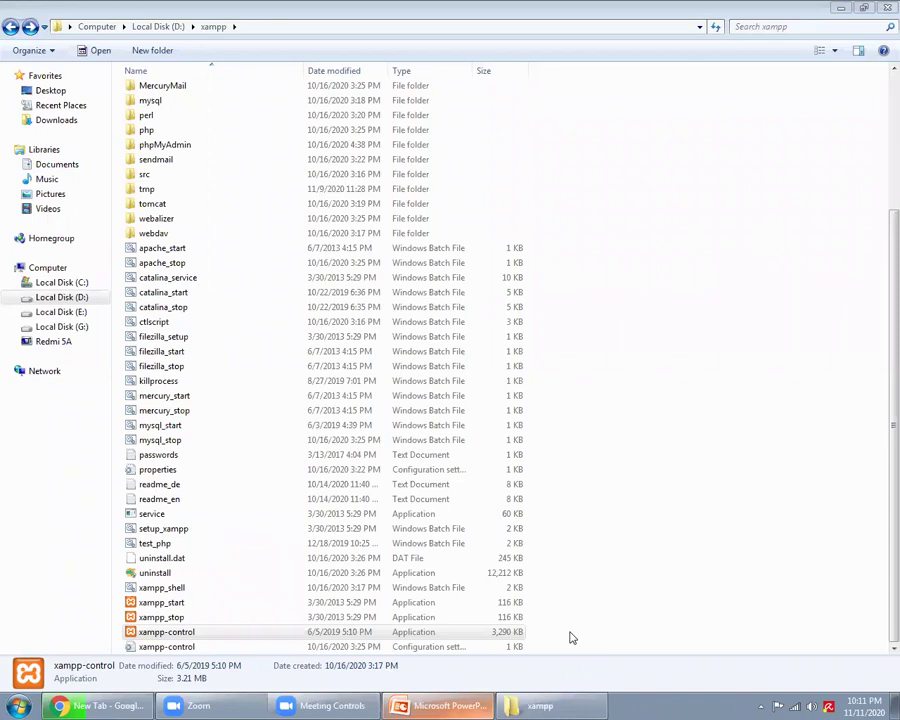
key(super)
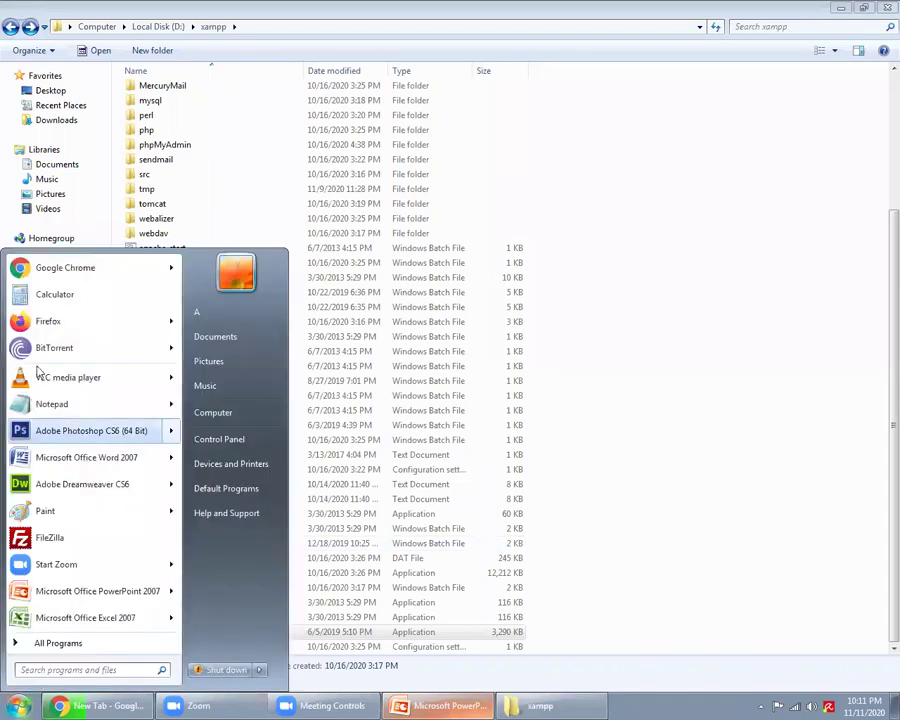
click(673, 383)
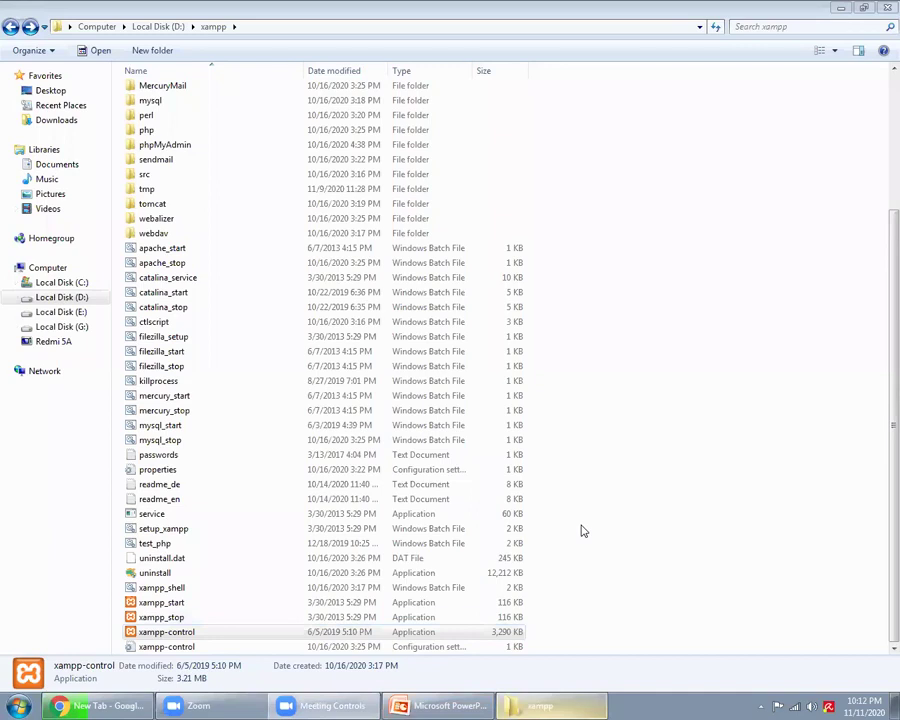
click(546, 705)
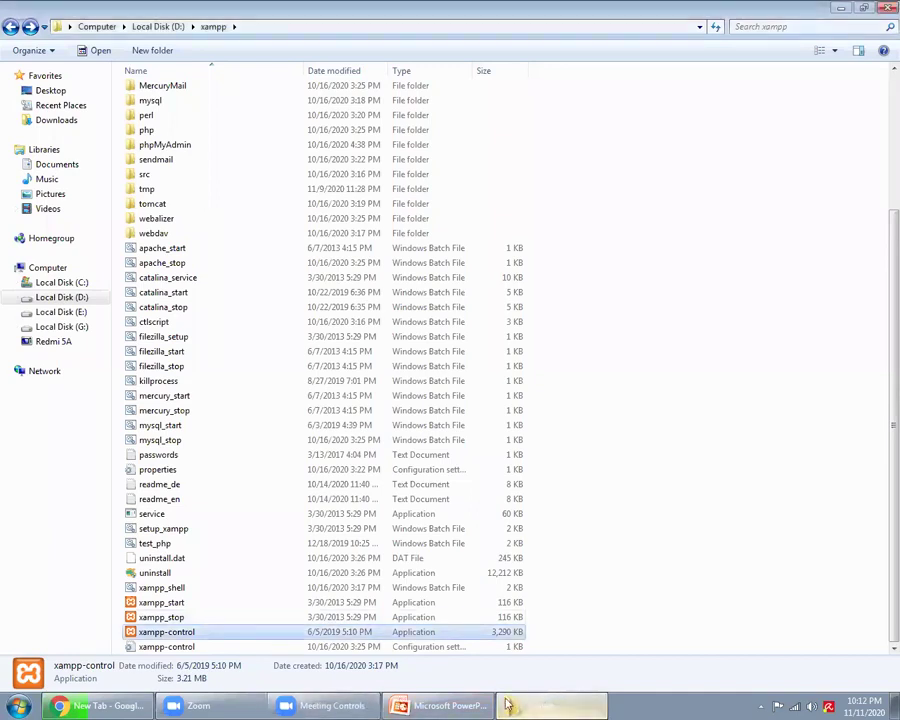
double_click(152, 630)
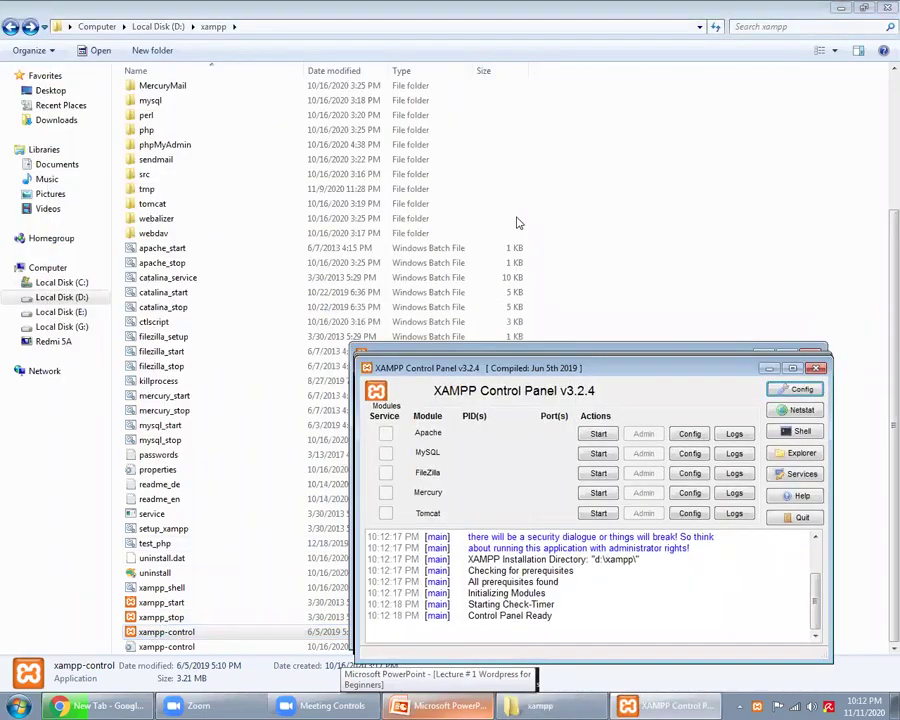
Open D:\xampp\htdocs\nov11 to confirm the WordPress files are there
click(11, 26)
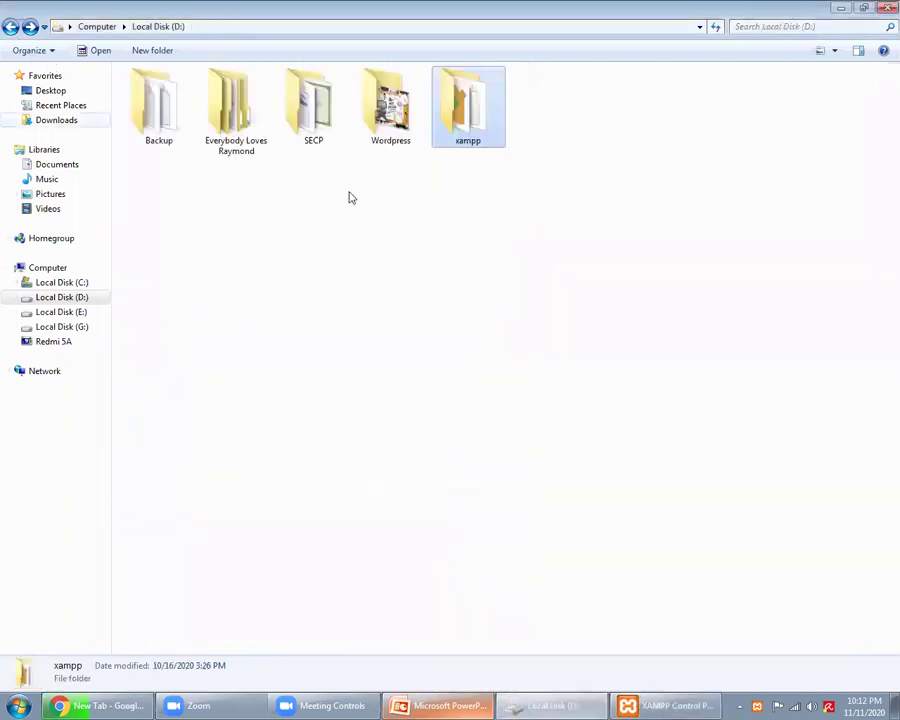
double_click(452, 134)
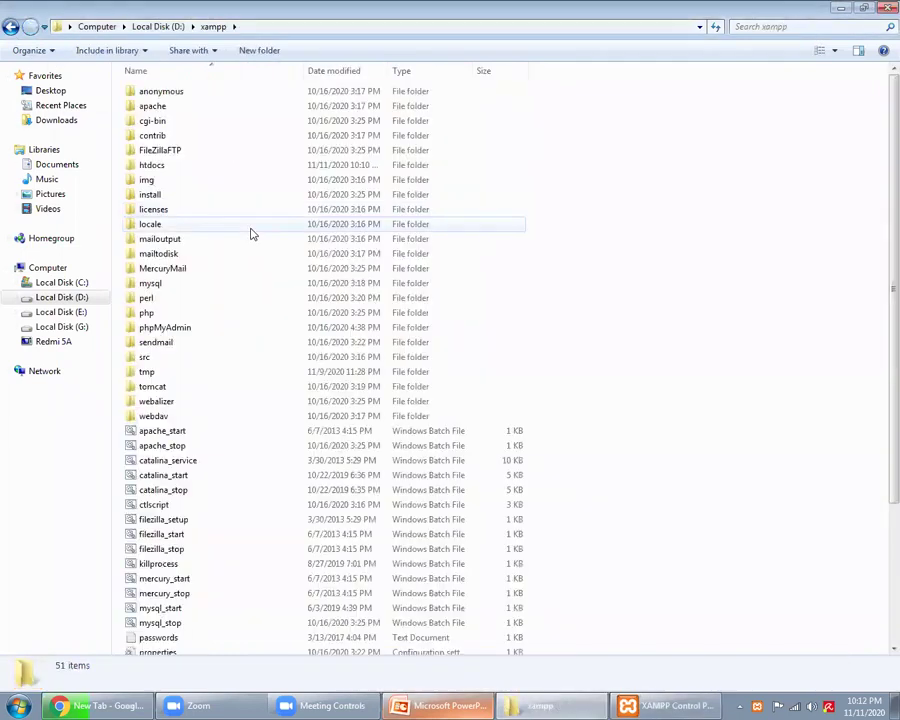
double_click(150, 167)
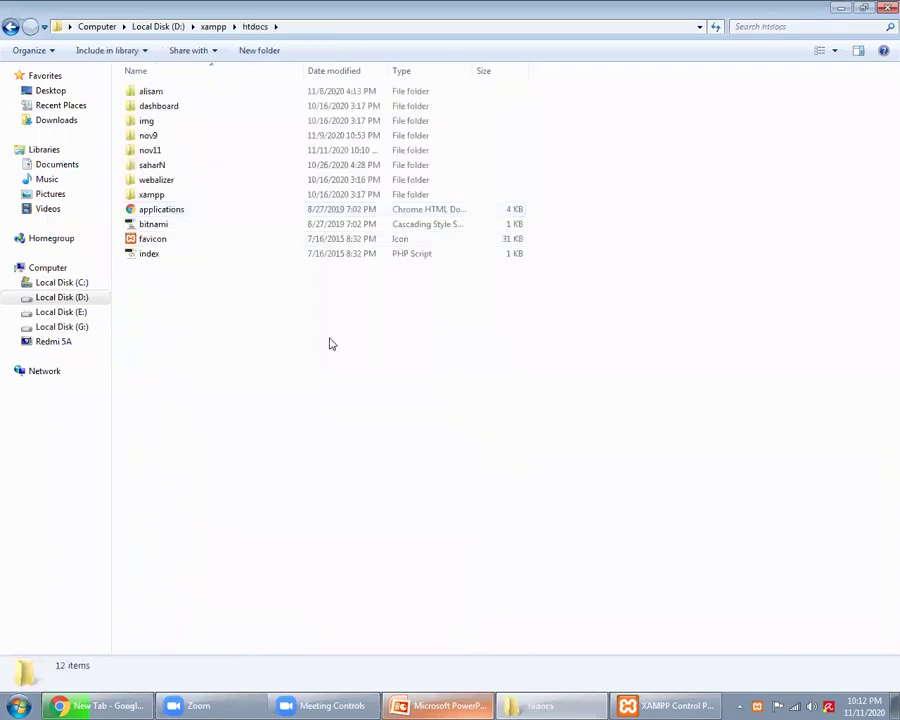
click(165, 154)
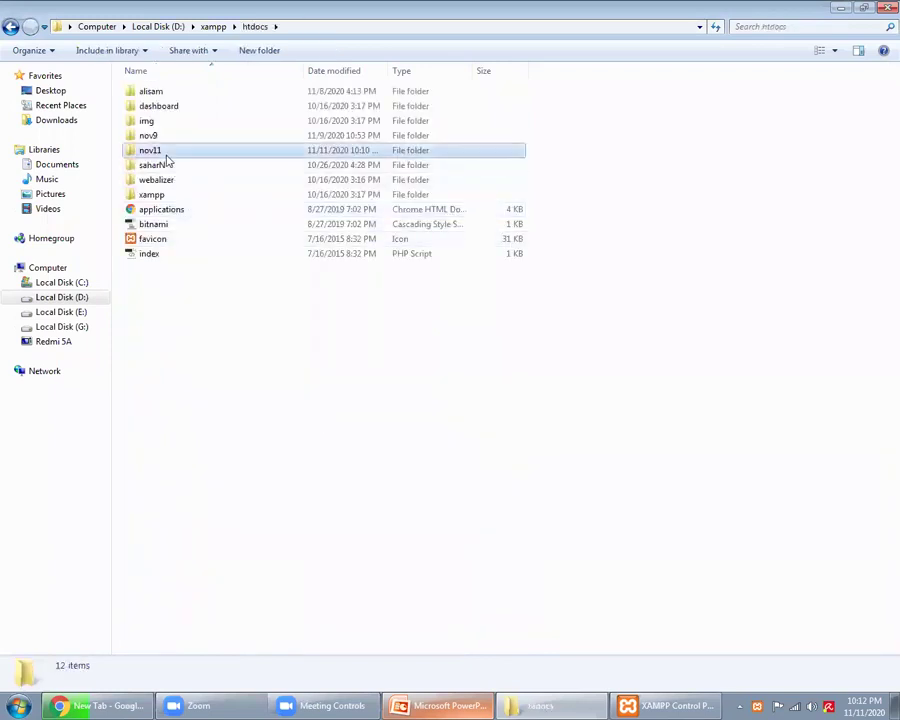
double_click(155, 153)
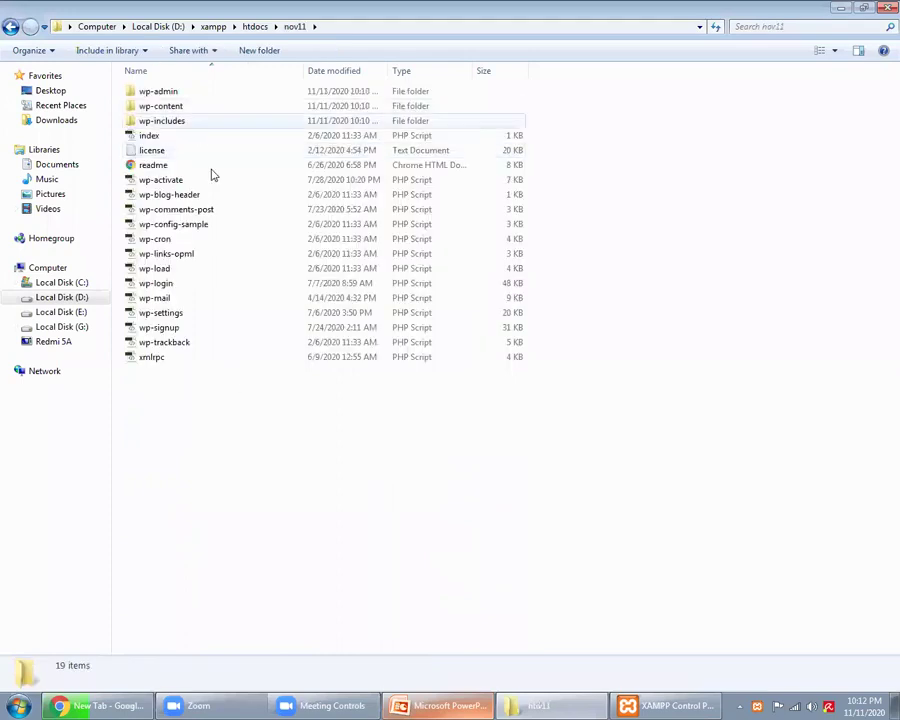
Return to the xampp folder and glance at the Installing Wordpress slides
click(10, 28)
click(10, 28)
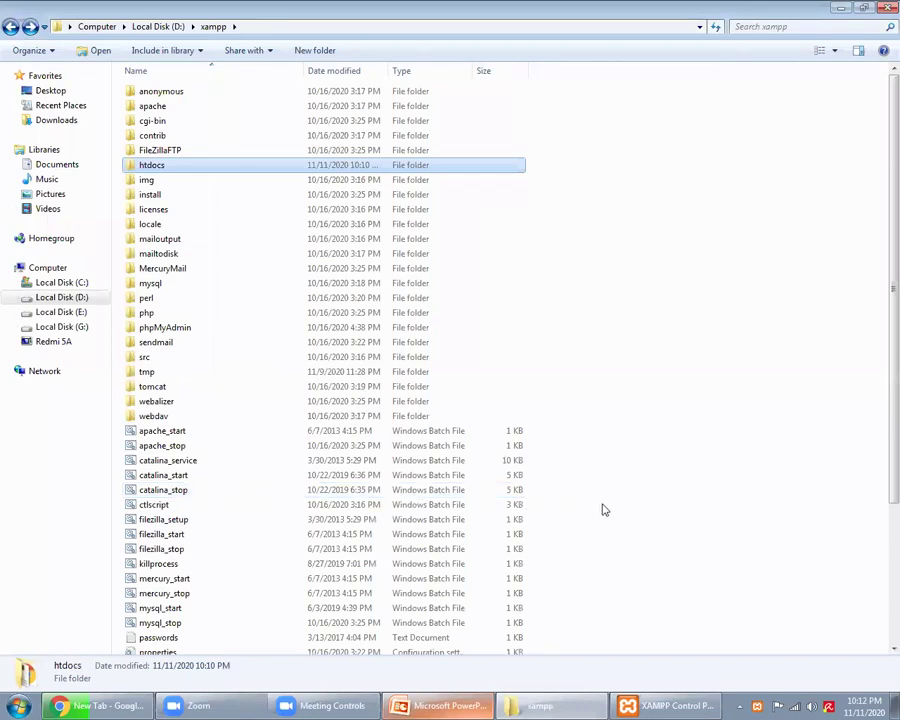
click(603, 510)
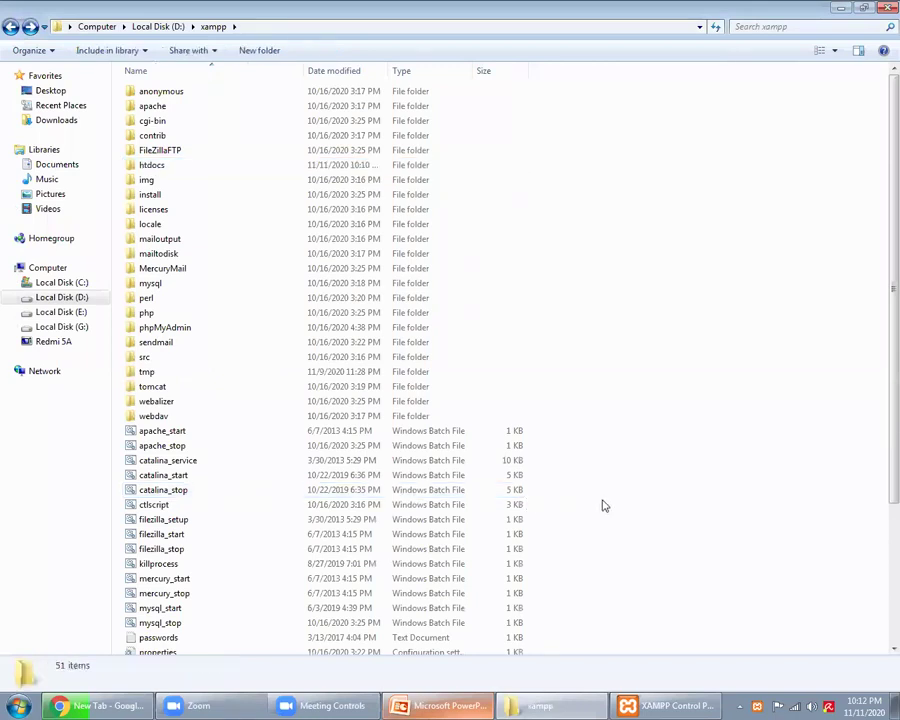
key(alt+Tab)
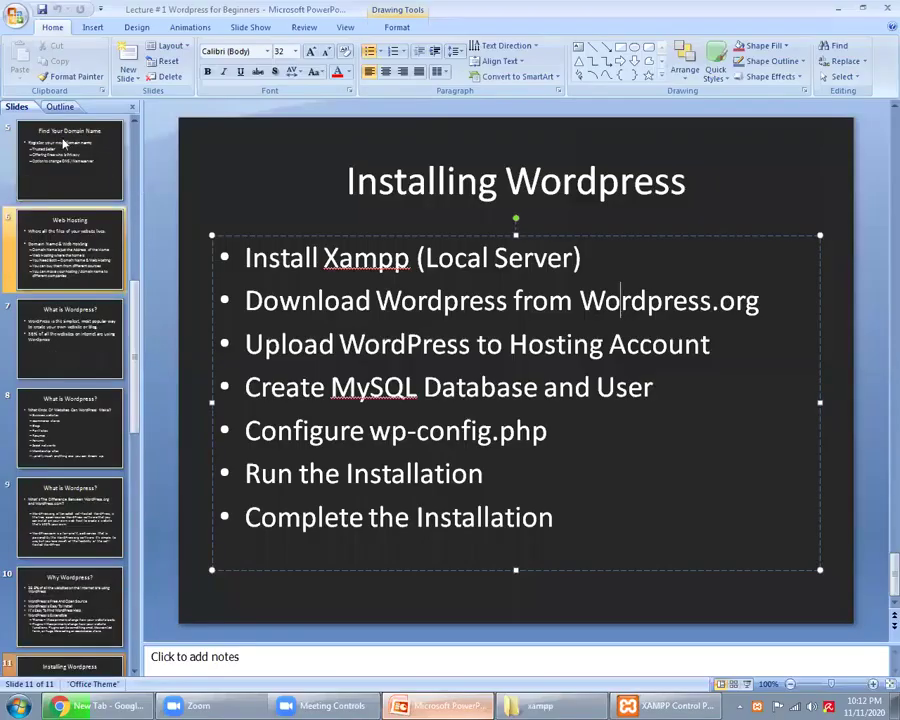
key(alt+Tab)
key(alt+Tab)
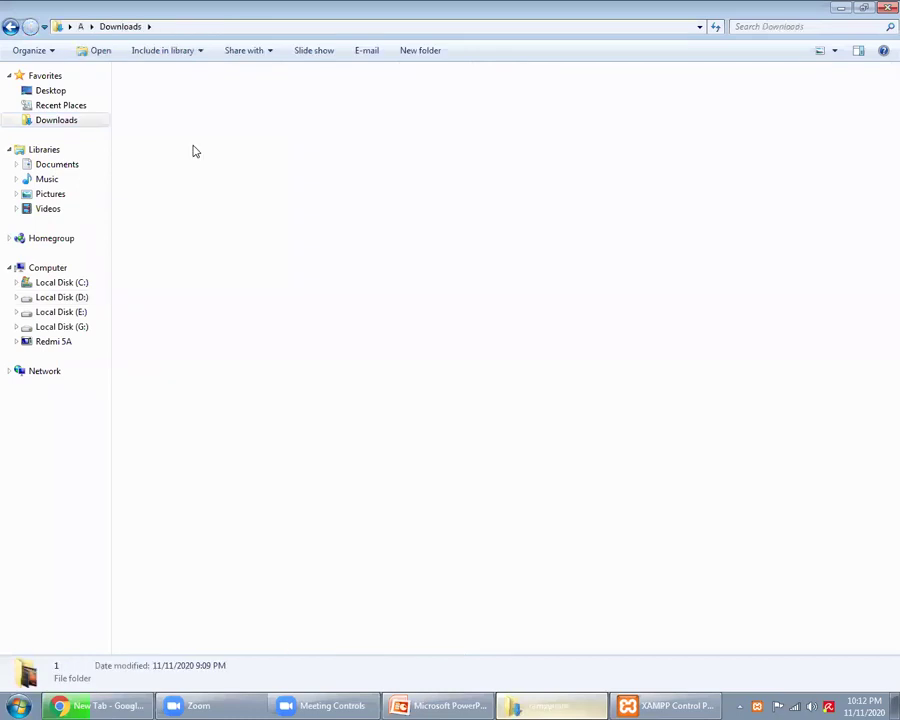
Browse Downloads > 1 > academy > Branding and view the Learn Blogging & SEO poster in Photo Viewer
key(Return)
double_click(318, 148)
double_click(151, 143)
click(160, 143)
double_click(160, 143)
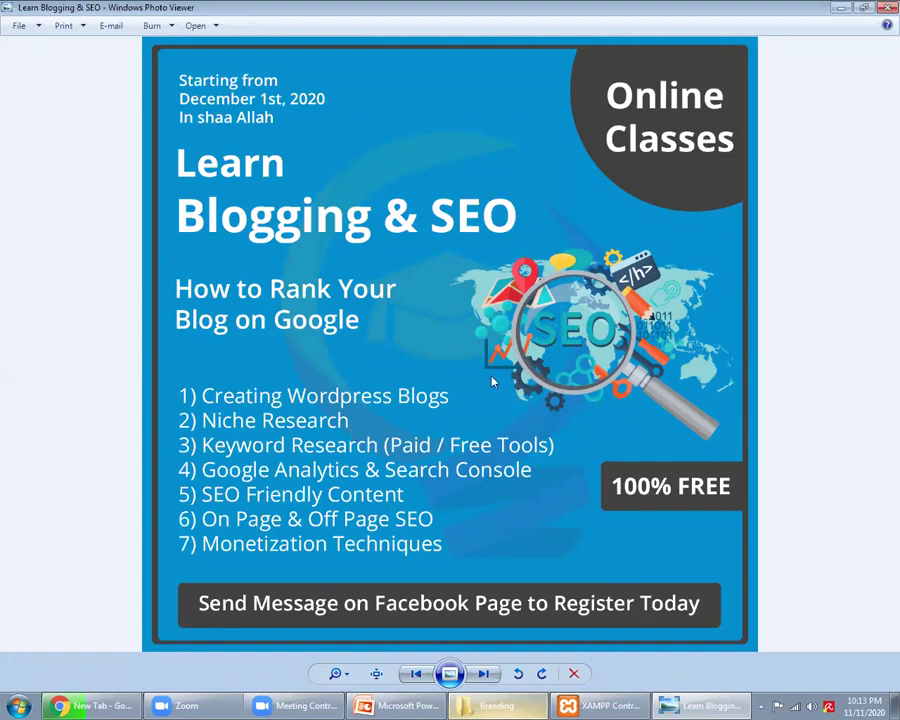
click(841, 11)
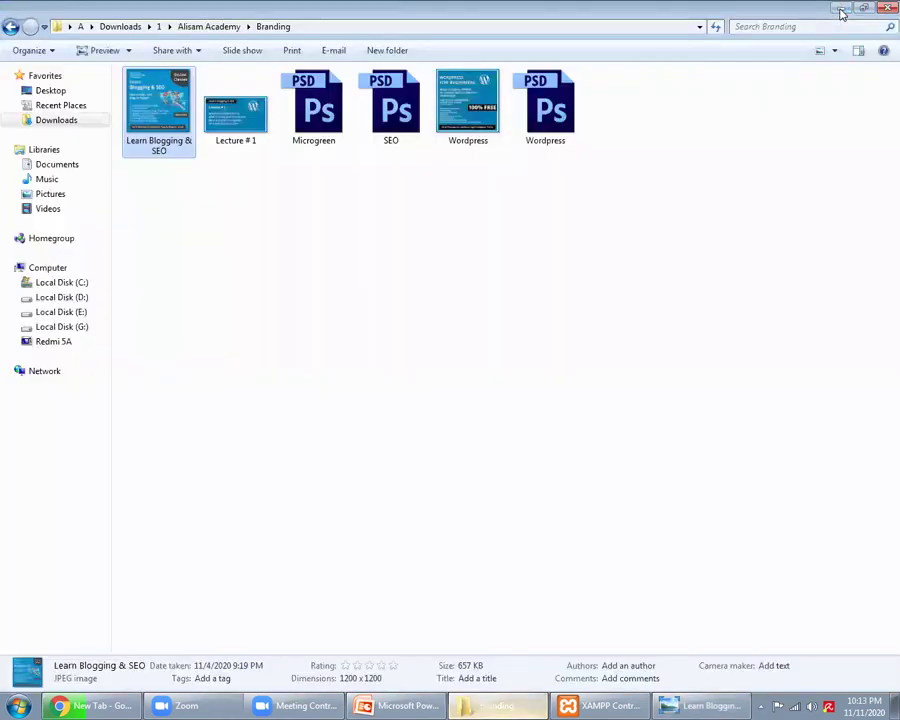
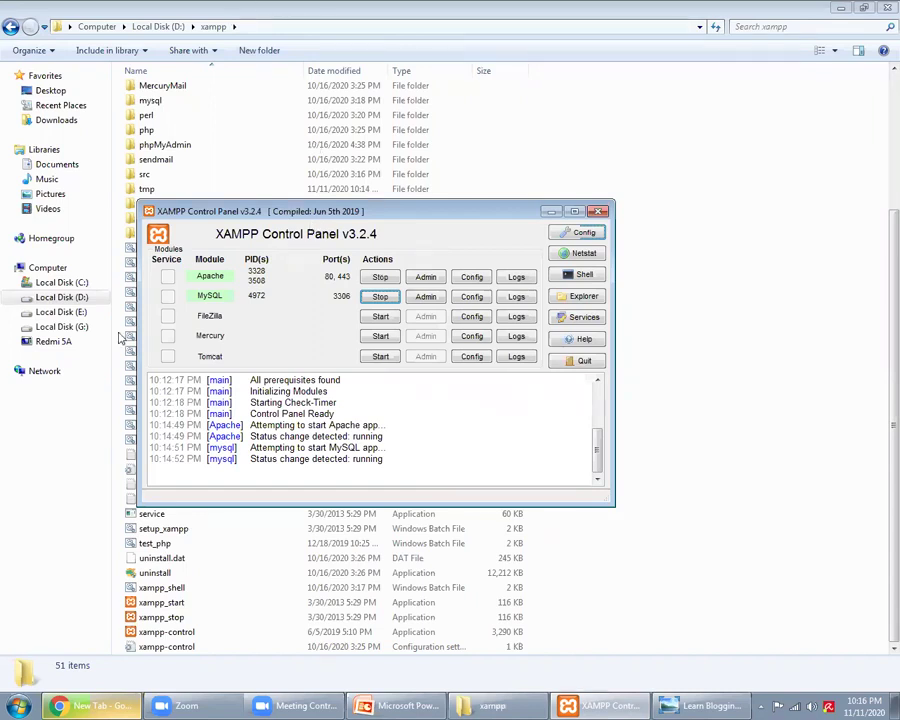
Cycle through the browser, xampp folder and XAMPP Control Panel windows
click(99, 705)
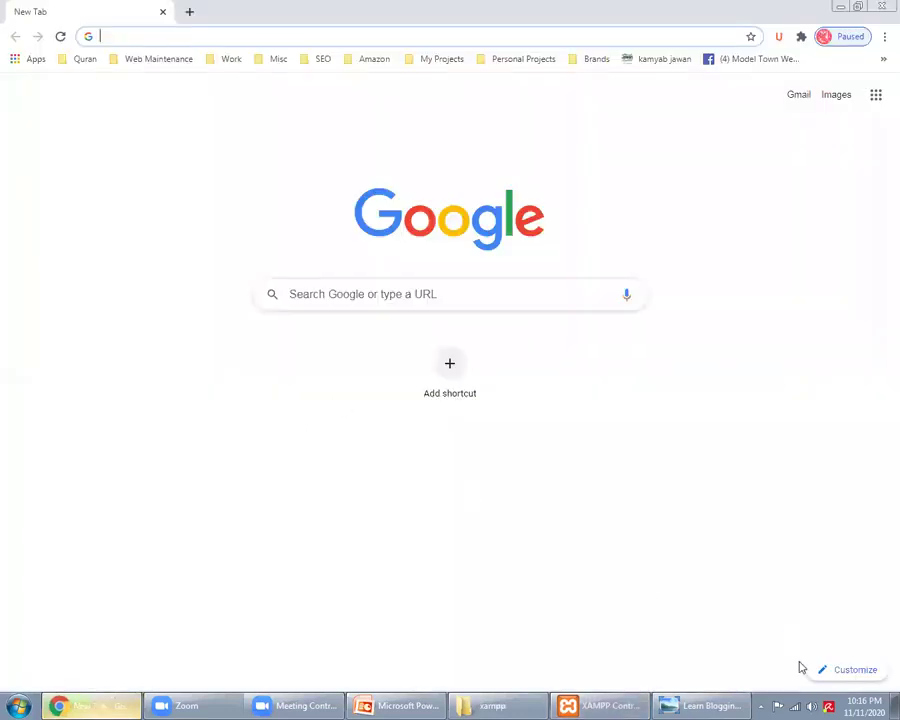
click(717, 705)
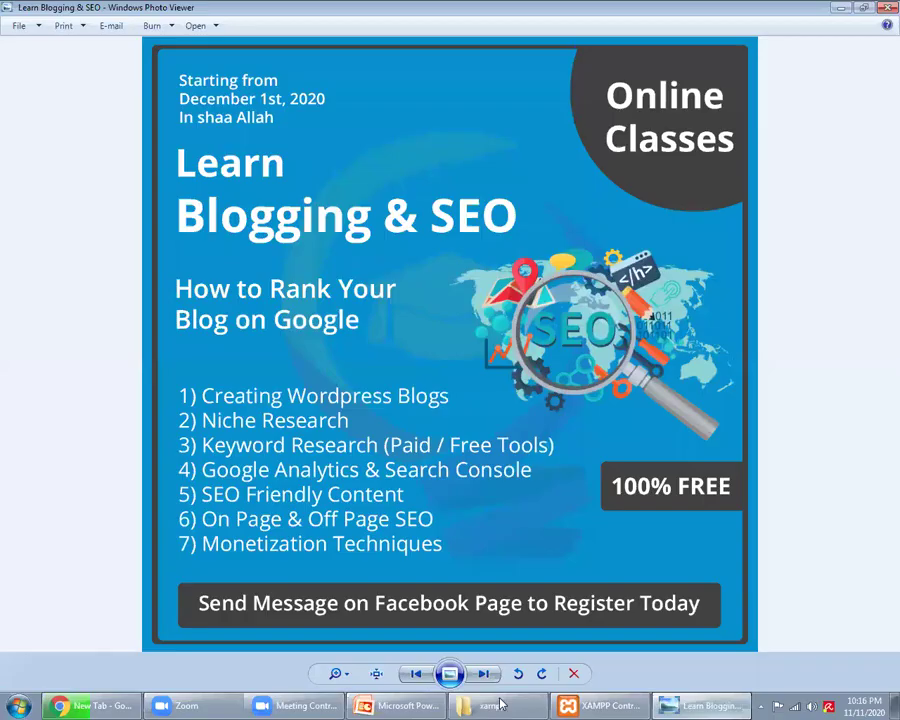
click(490, 705)
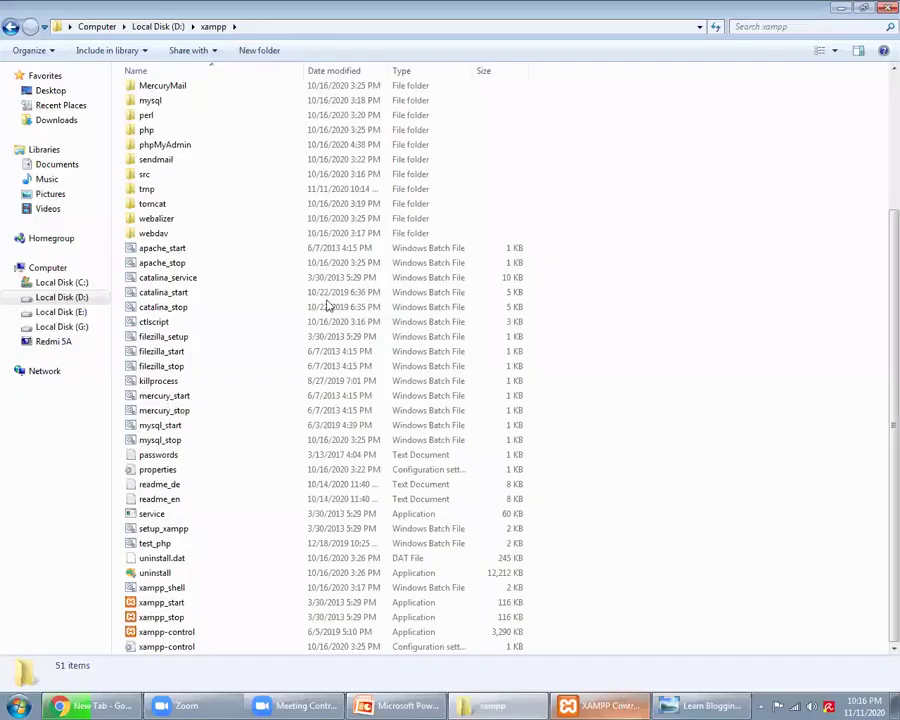
key(alt+Tab)
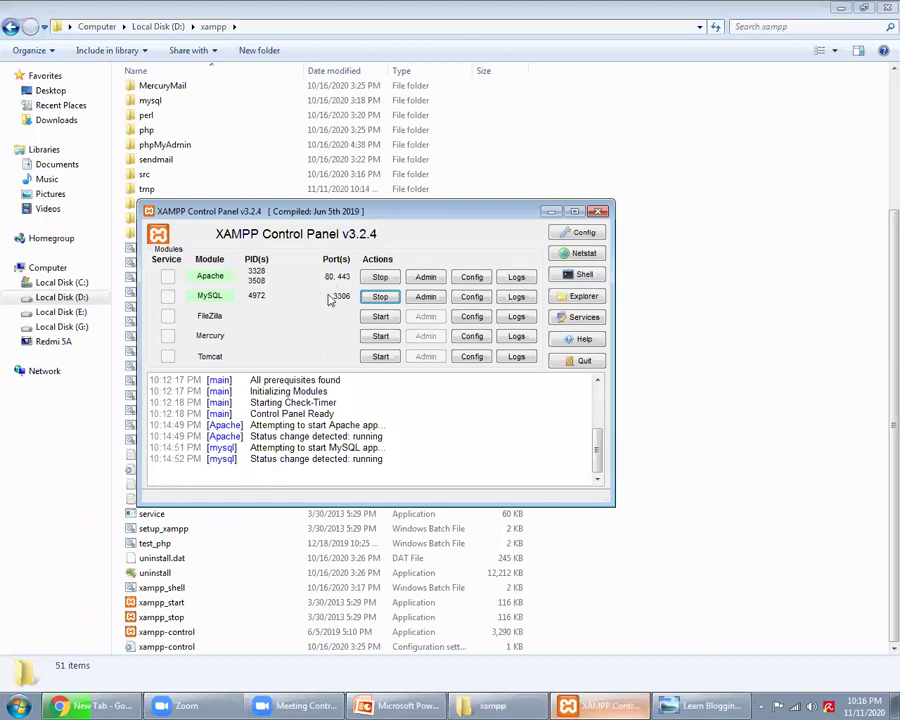
click(115, 704)
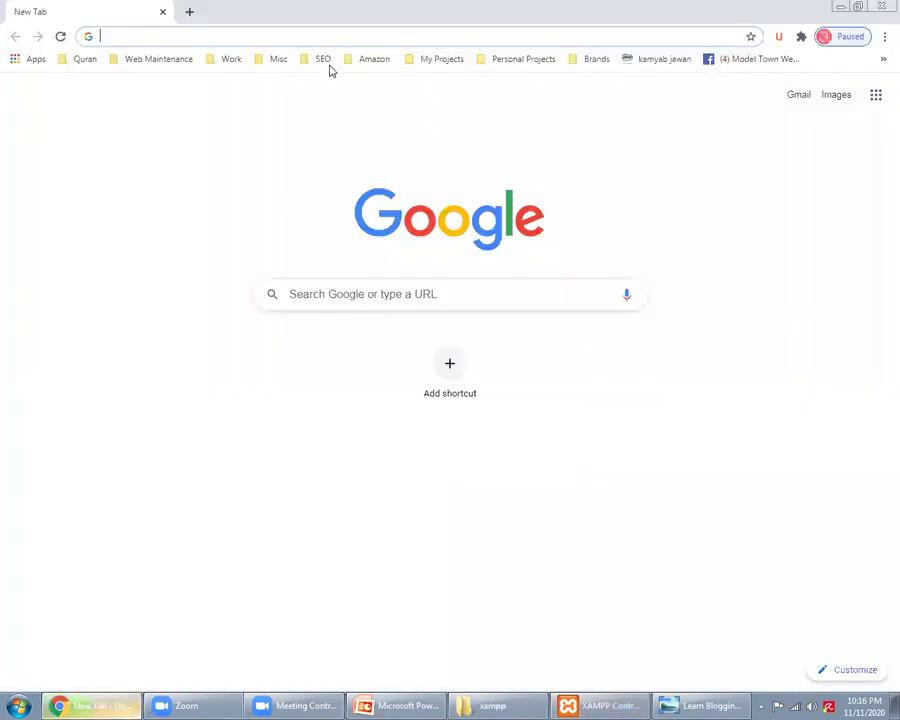
Load localhost in the current tab and again in a new tab
click(321, 37)
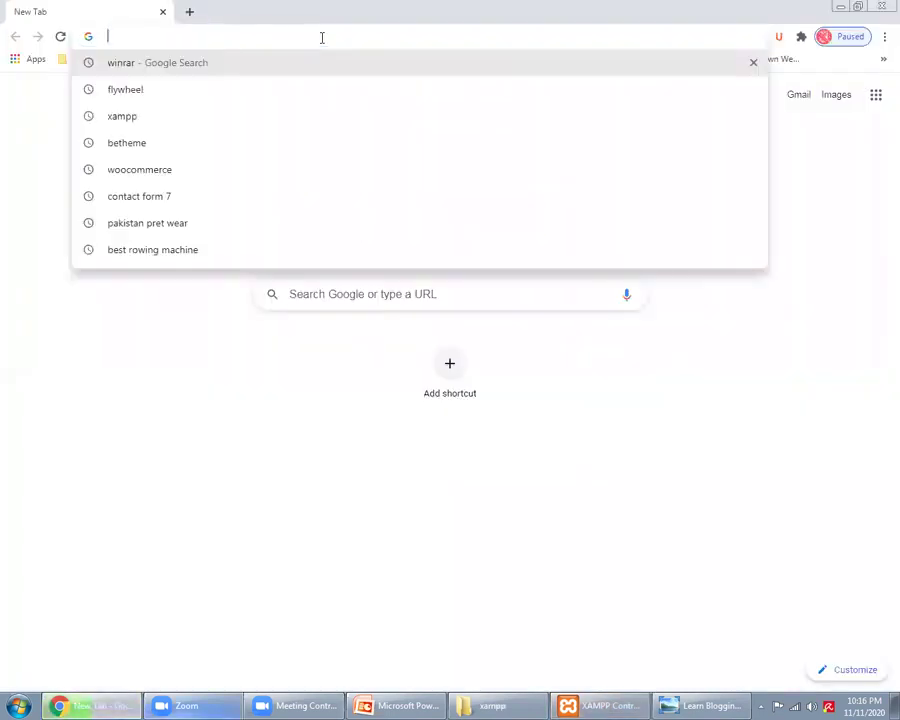
text(localhost/)
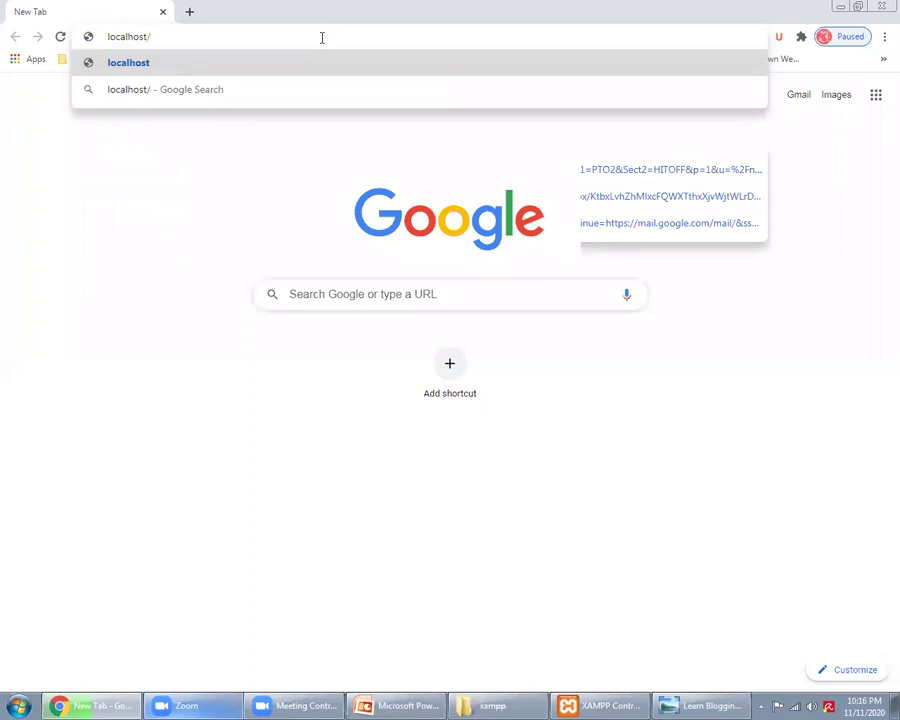
key(Return)
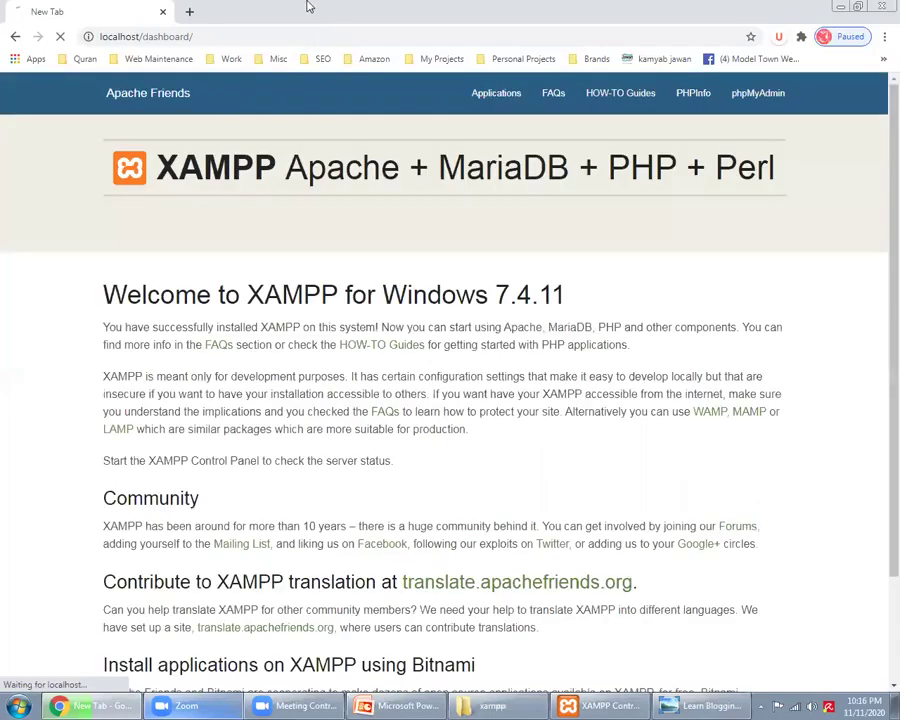
click(193, 12)
text(l)
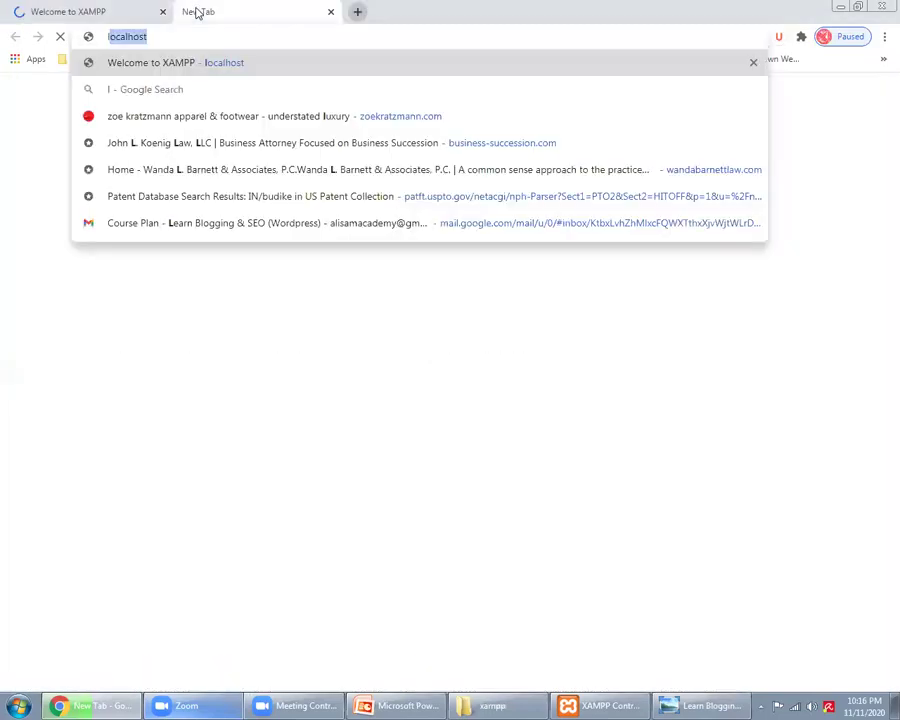
text(ocalhost)
key(Return)
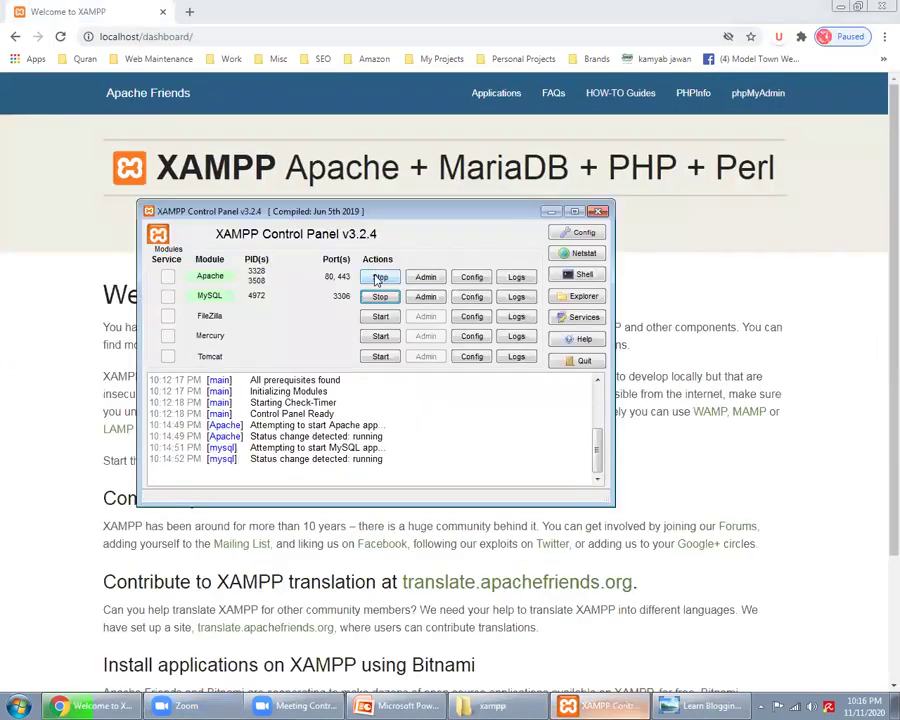
Stop Apache, confirm the page is refused on reload, then start Apache again
click(379, 278)
click(550, 211)
key(F5)
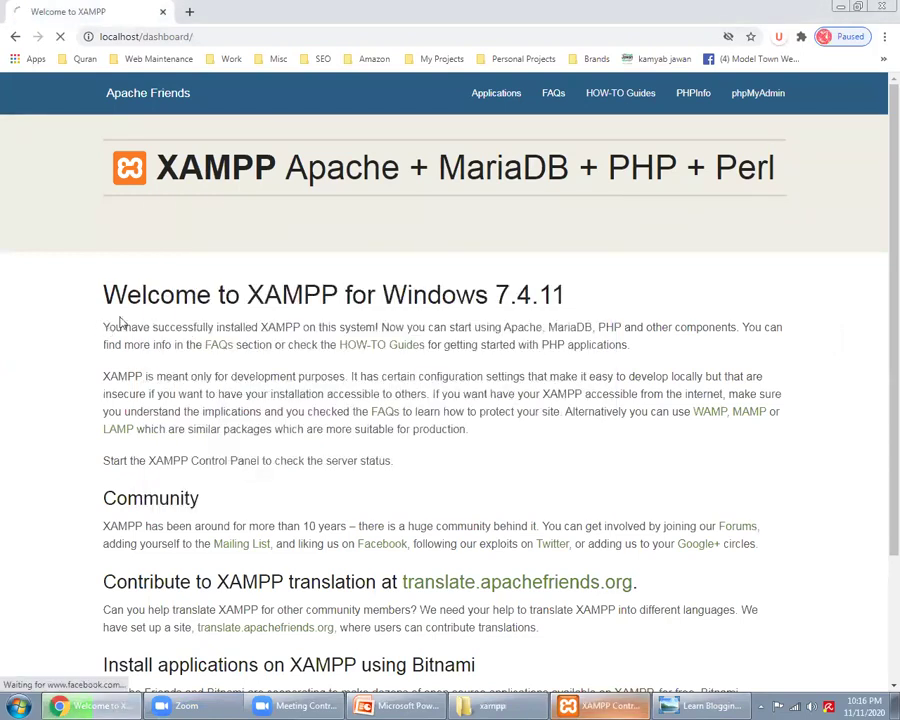
key(F5)
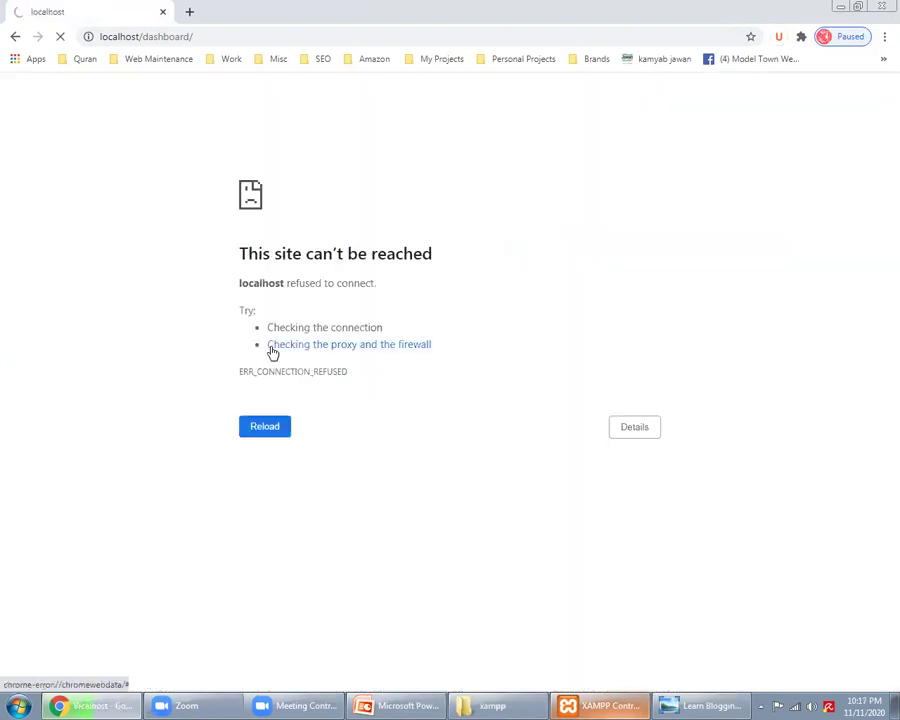
click(580, 705)
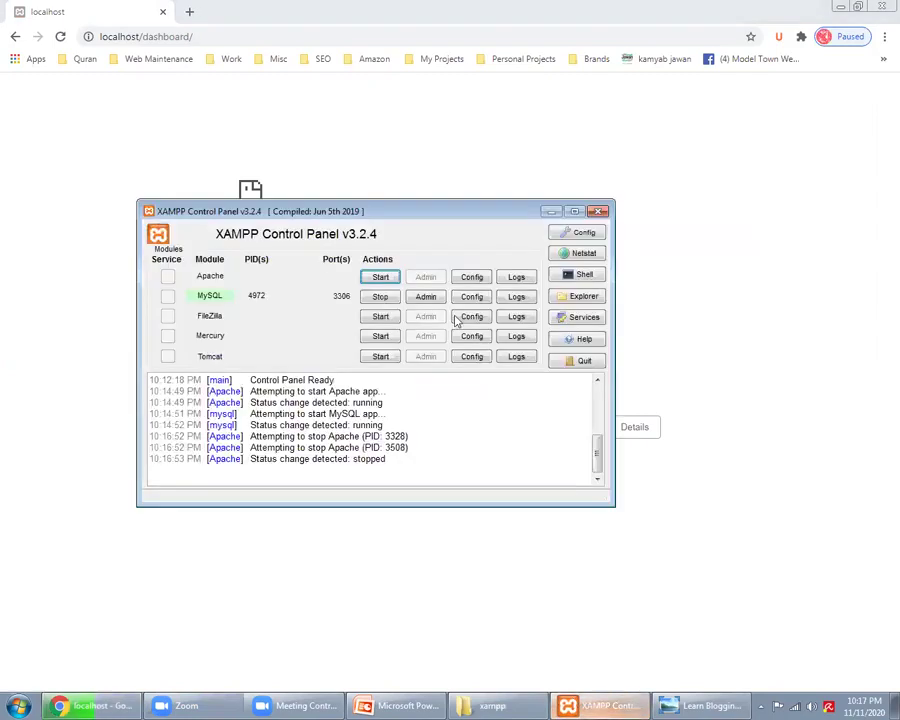
click(382, 280)
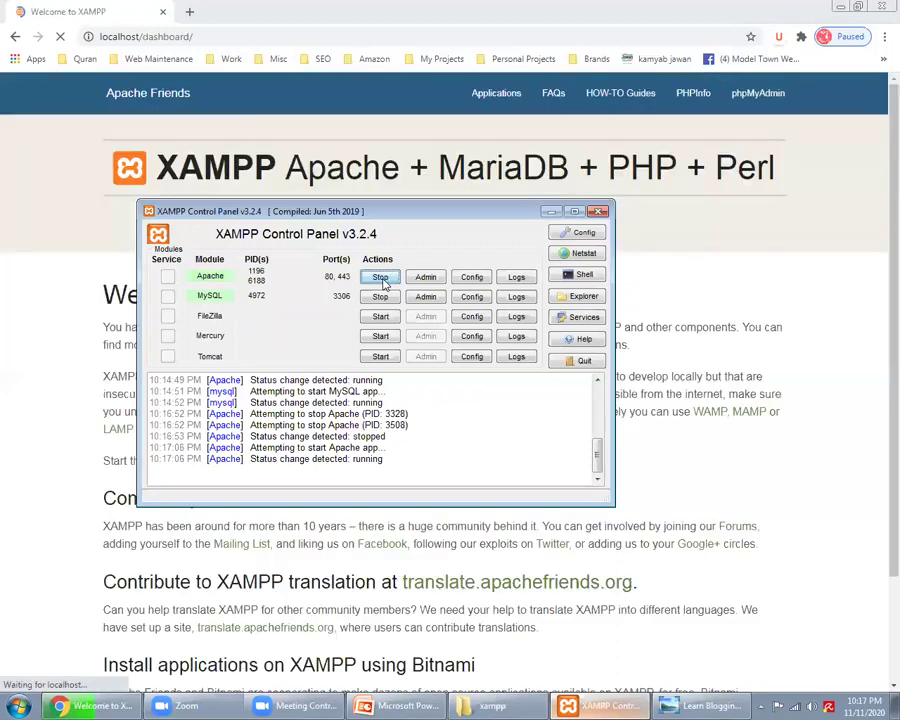
click(188, 15)
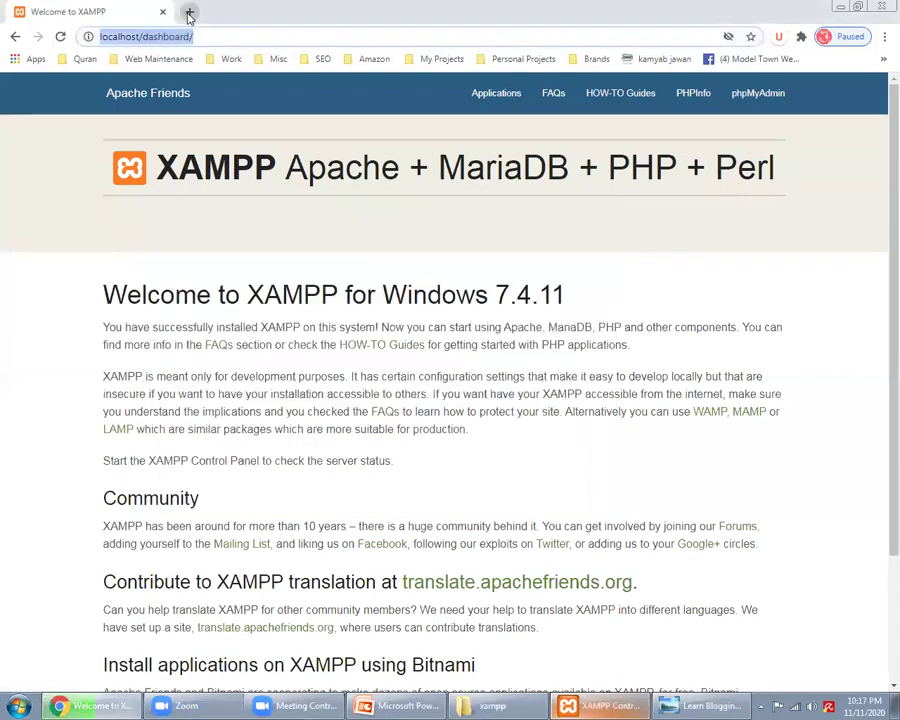
Request localhost/nov11 in a new tab and switch to the xampp folder window
click(188, 13)
text(localhost/v)
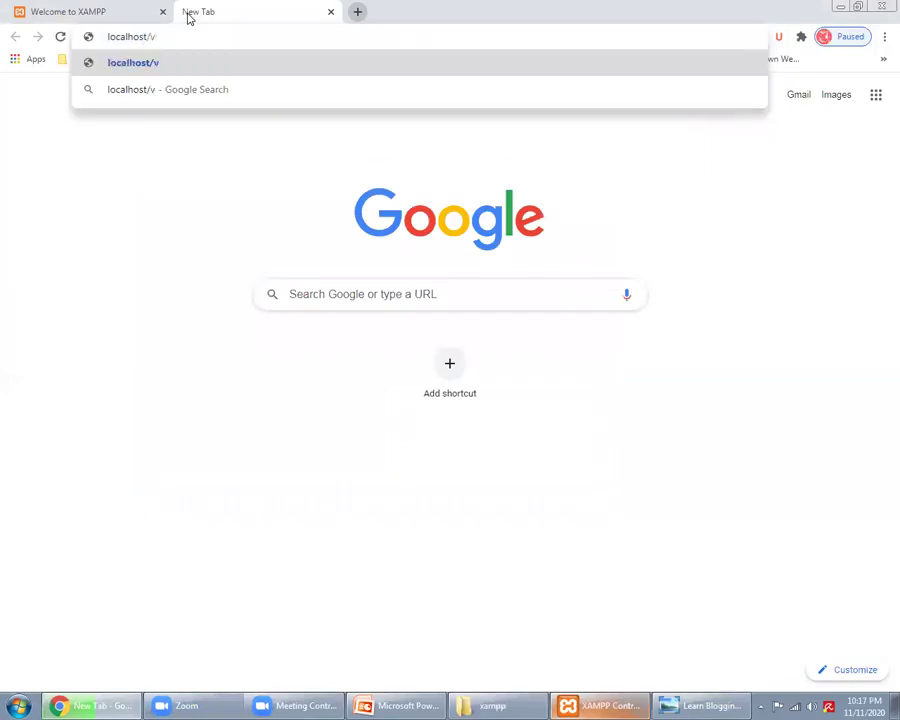
key(BackSpace)
text(nov11)
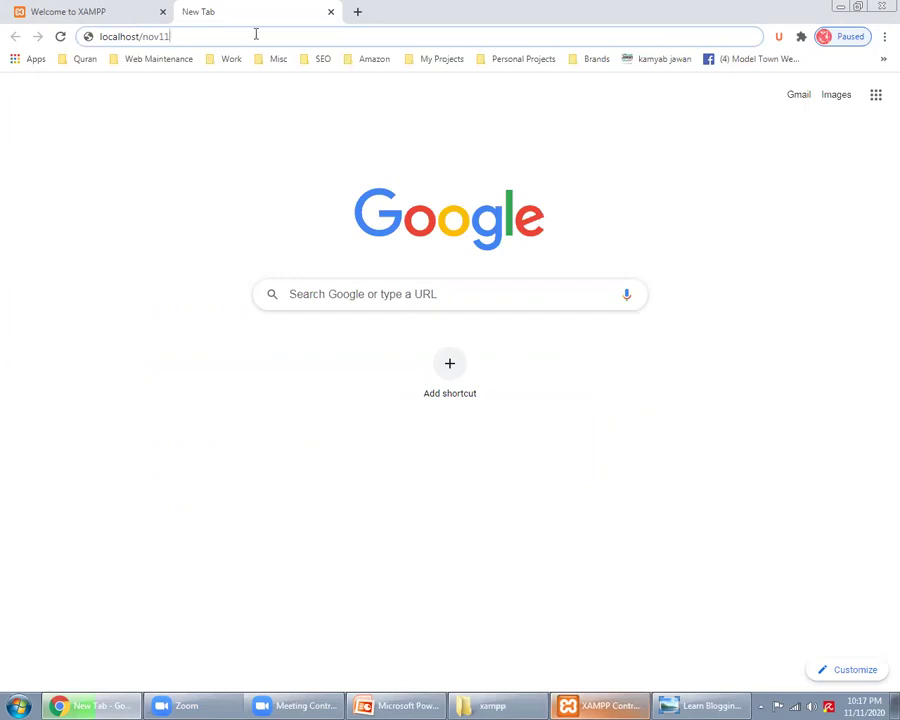
key(Return)
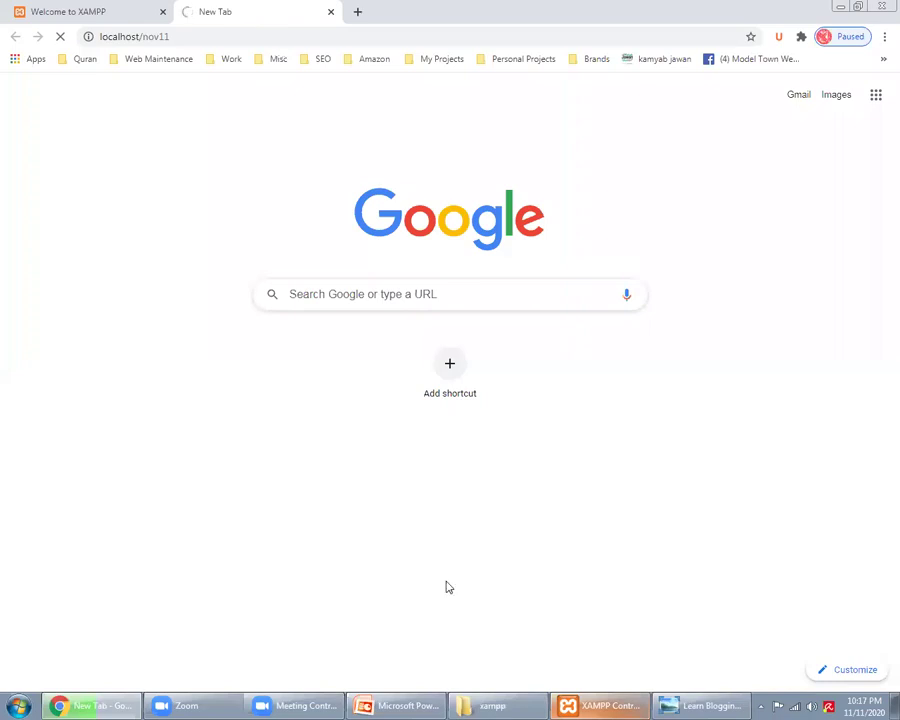
key(alt+Tab)
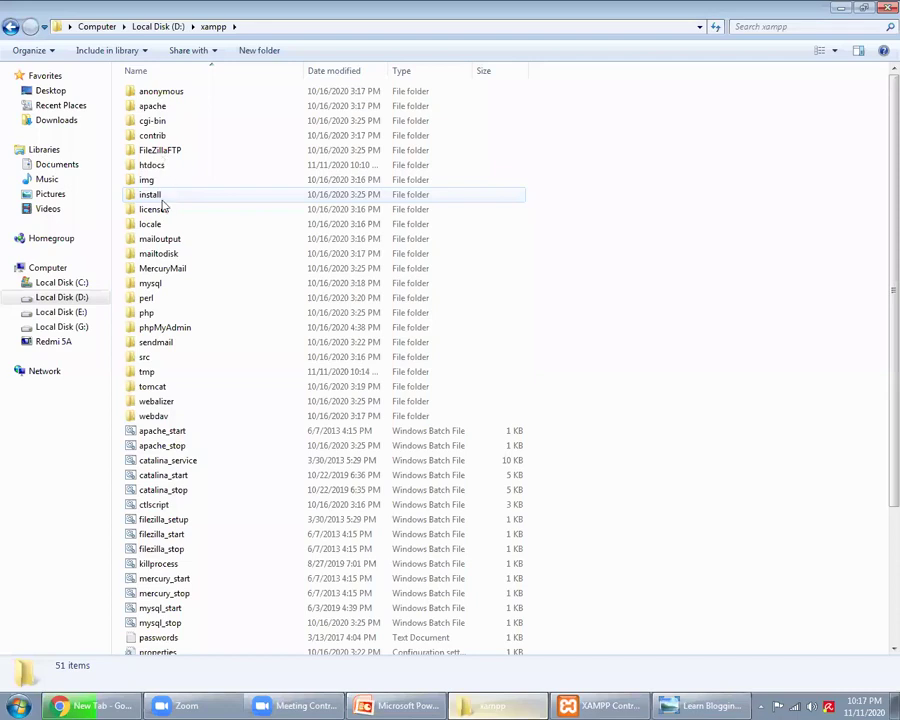
Browse into D:\xampp\htdocs\nov11, select wp-config-sample, then return to the setup page
double_click(150, 164)
click(145, 152)
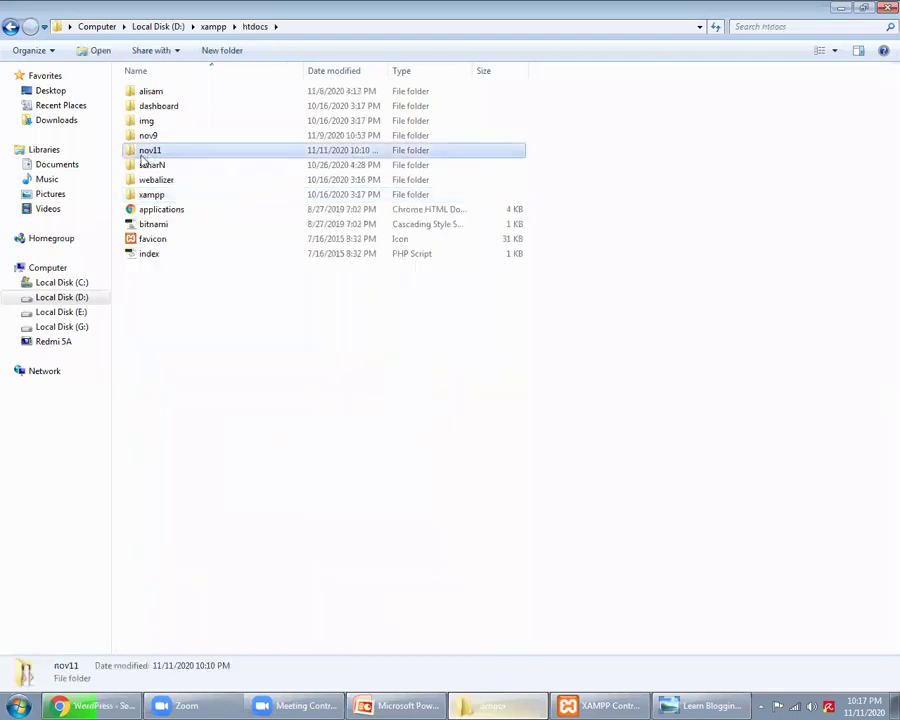
key(Return)
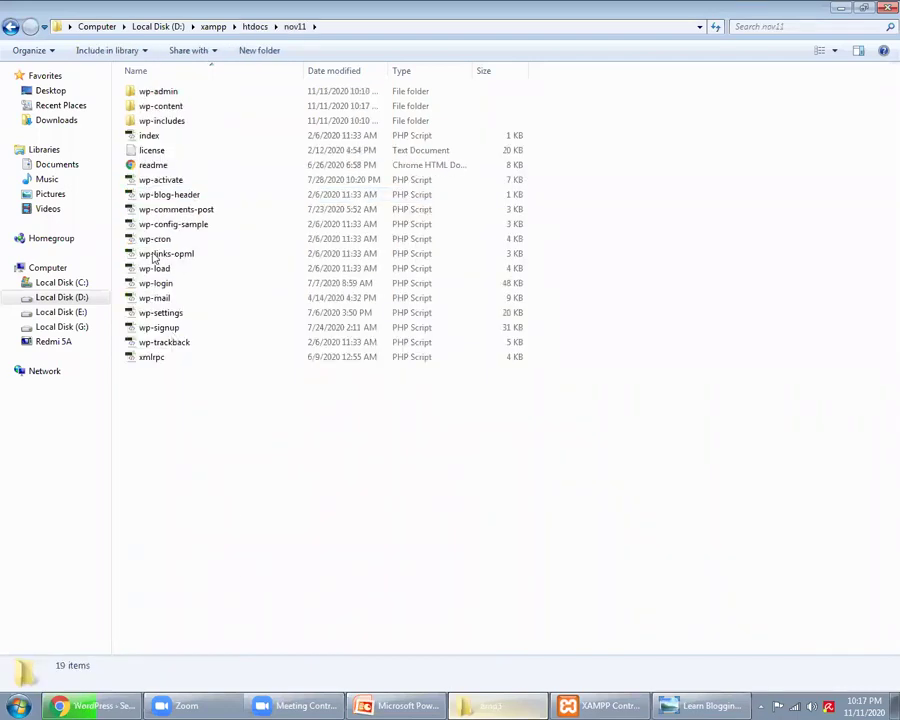
click(170, 225)
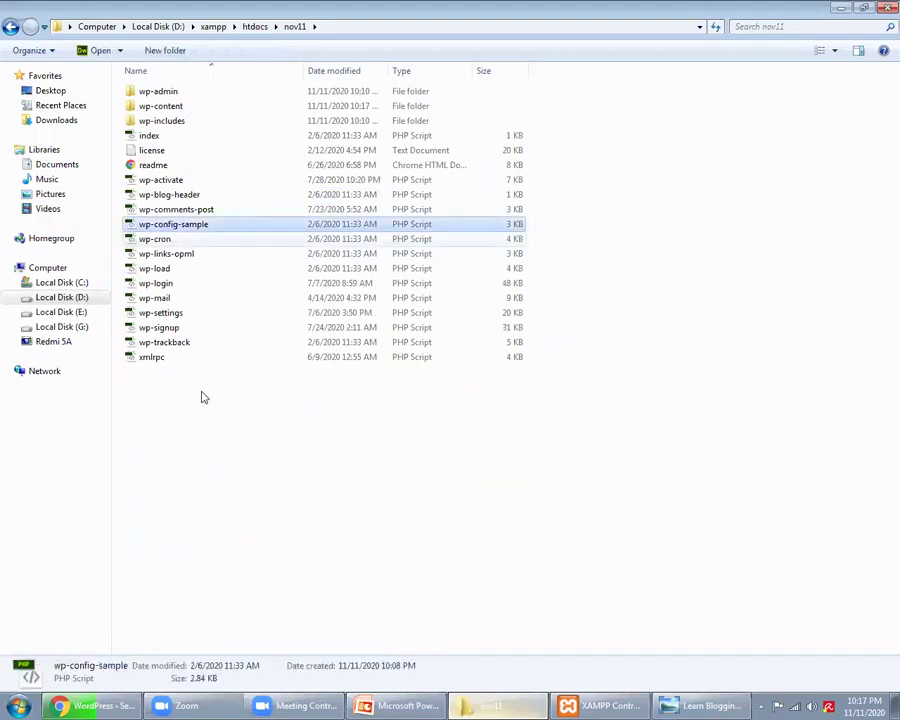
click(110, 705)
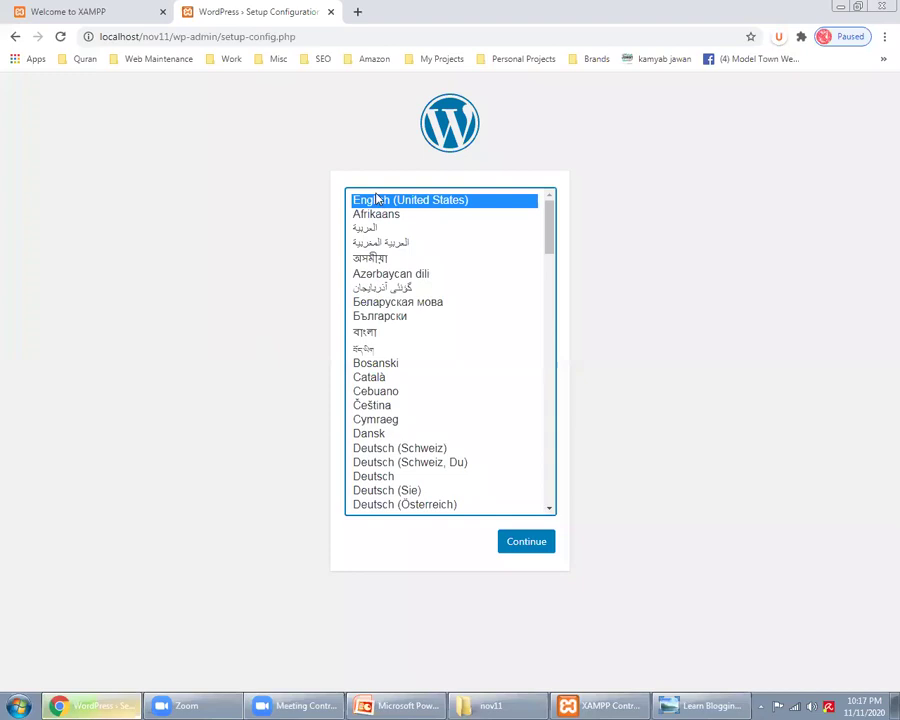
Scroll the setup language list and continue with English (United States)
drag(169, 36, 296, 36)
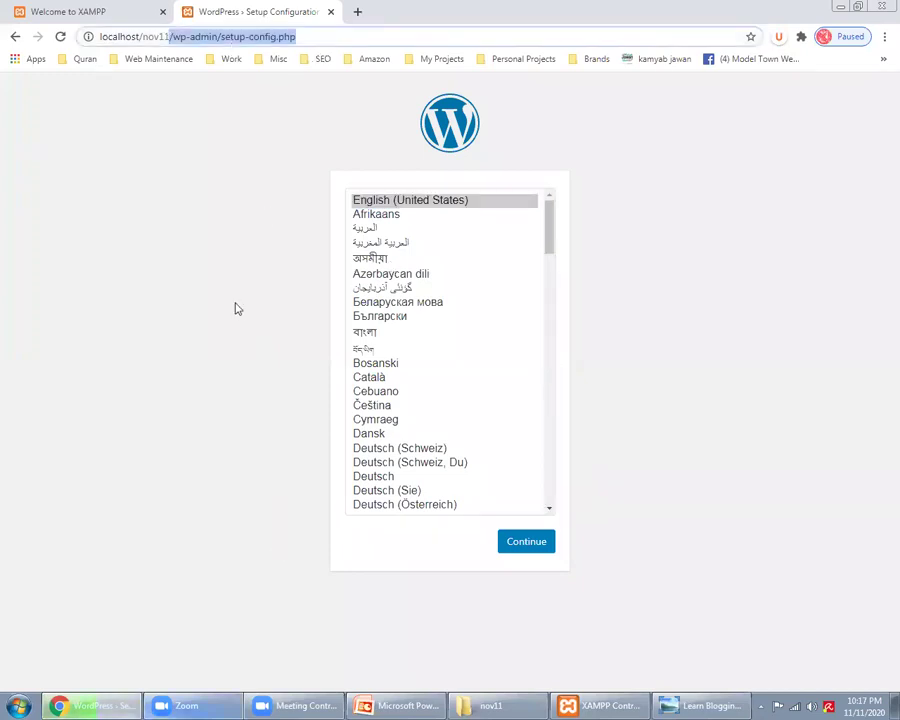
click(490, 605)
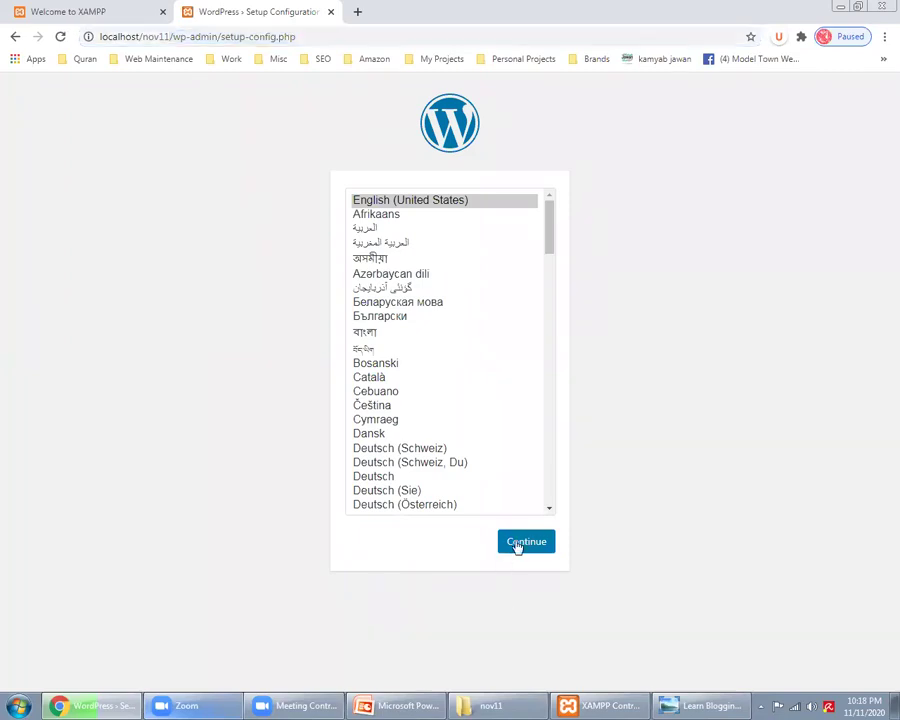
drag(549, 240, 574, 508)
scroll(450, 470, down, 3)
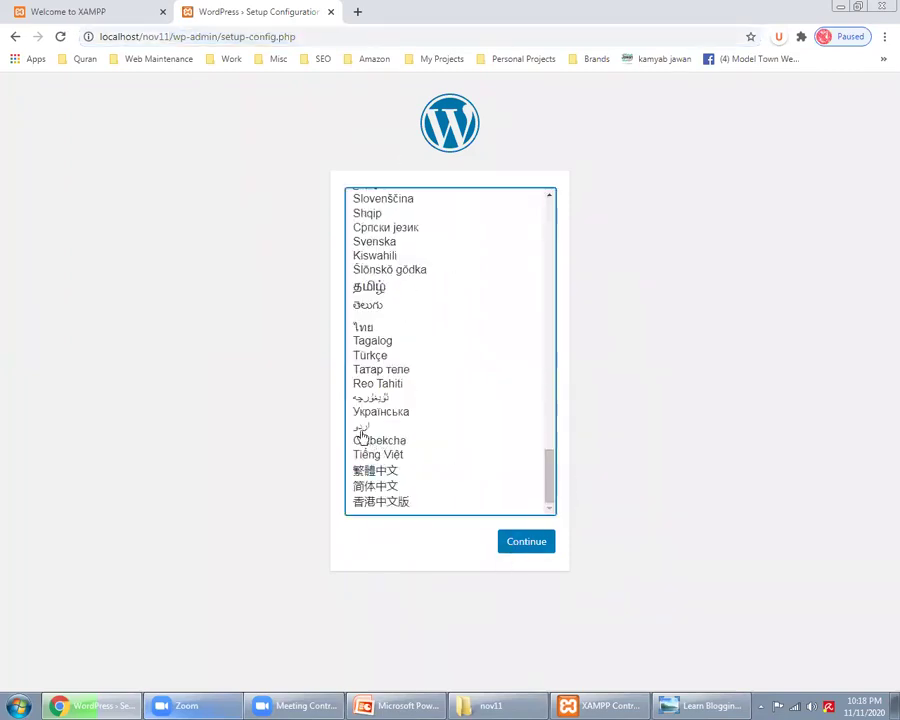
drag(552, 474, 576, 222)
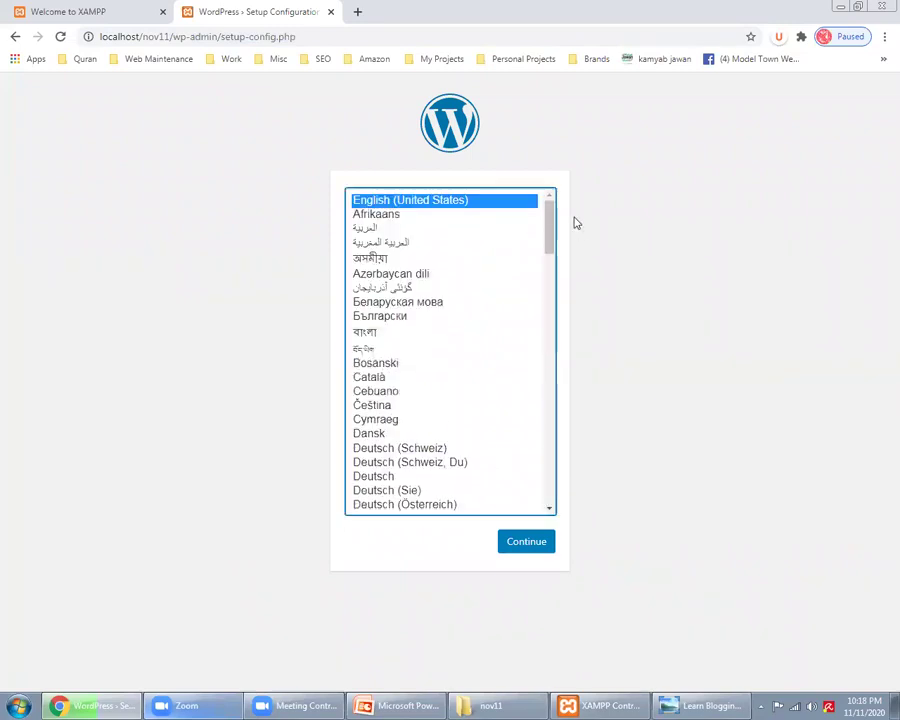
click(526, 547)
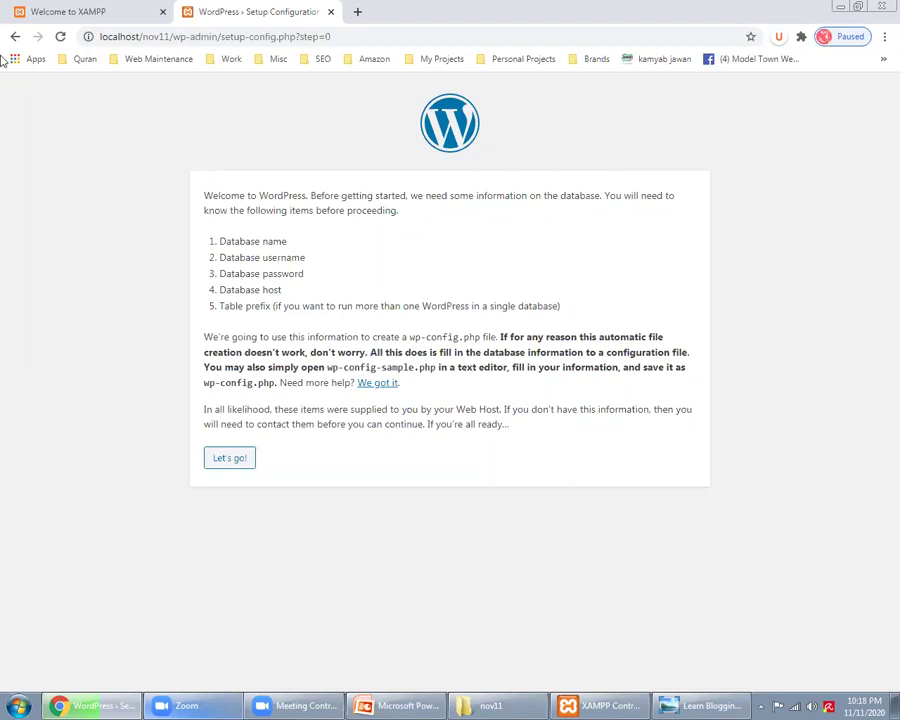
Open phpMyAdmin from the XAMPP dashboard and create a database named nov11
click(44, 8)
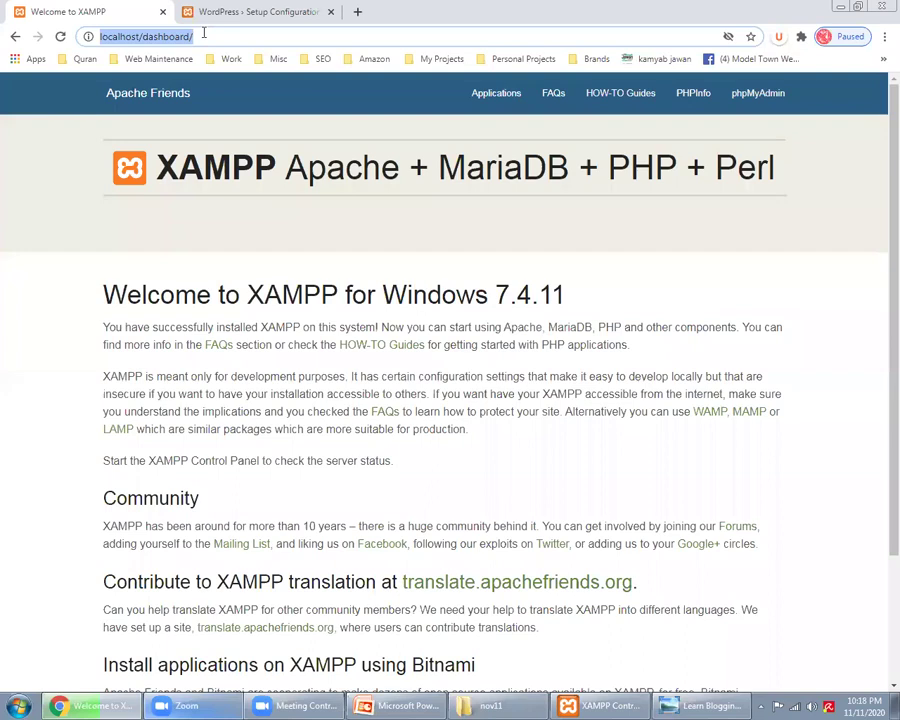
click(768, 94)
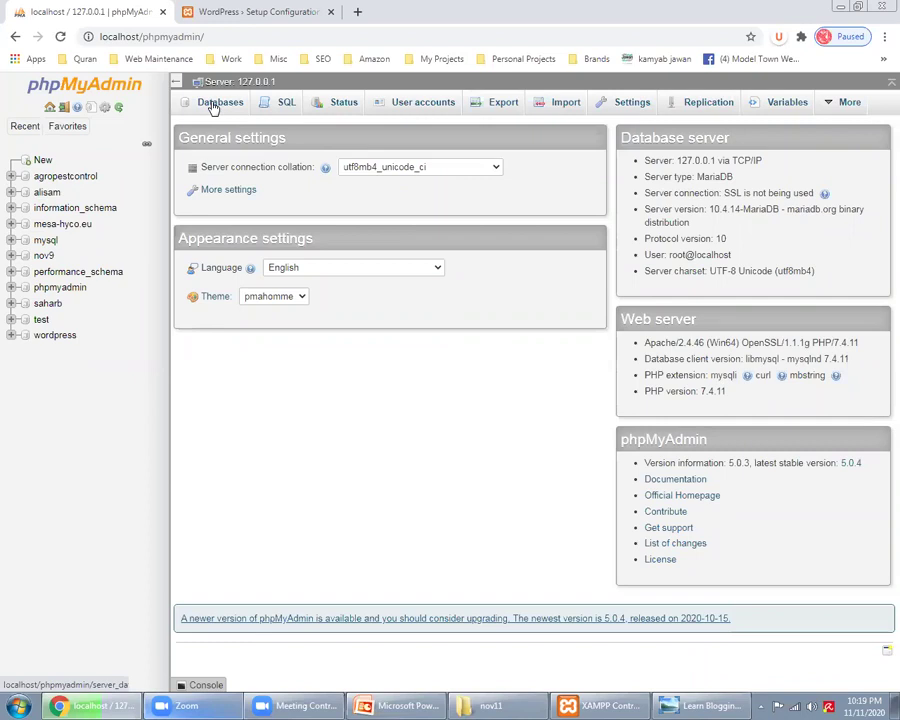
click(213, 106)
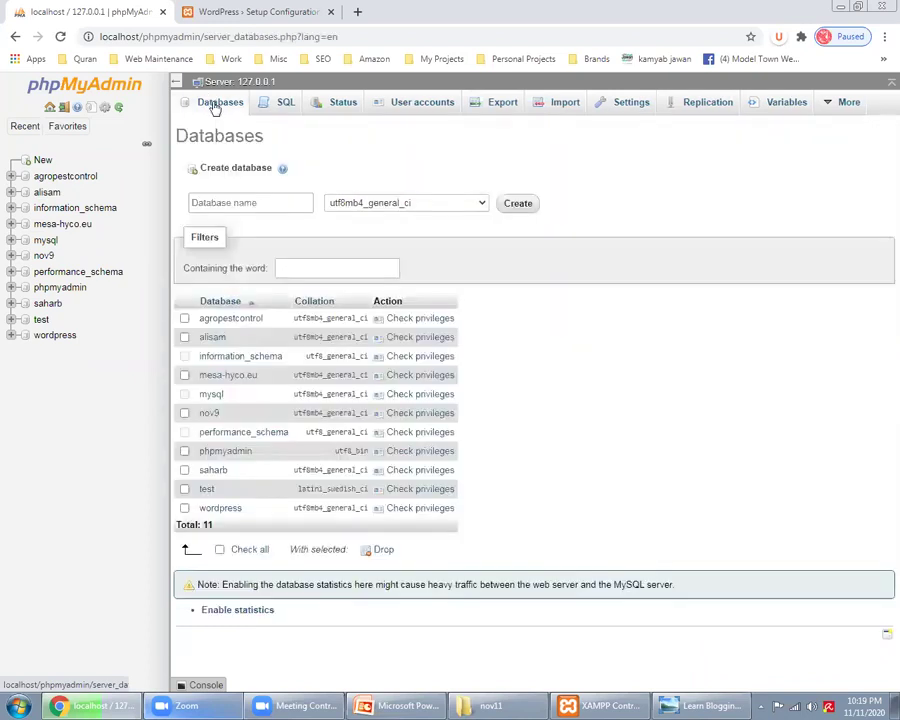
click(266, 196)
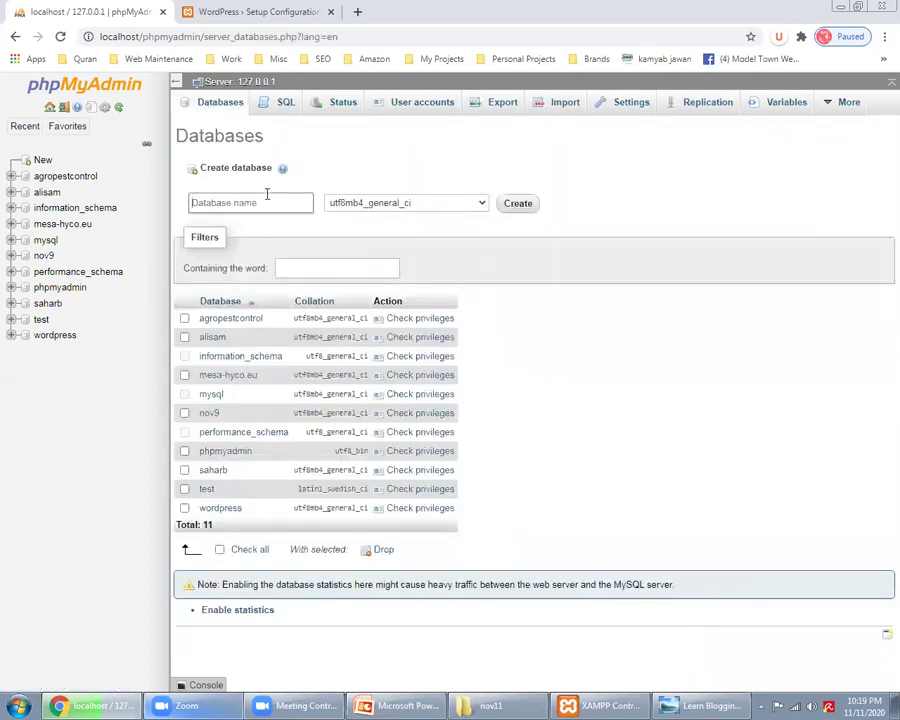
text(nov11)
click(522, 206)
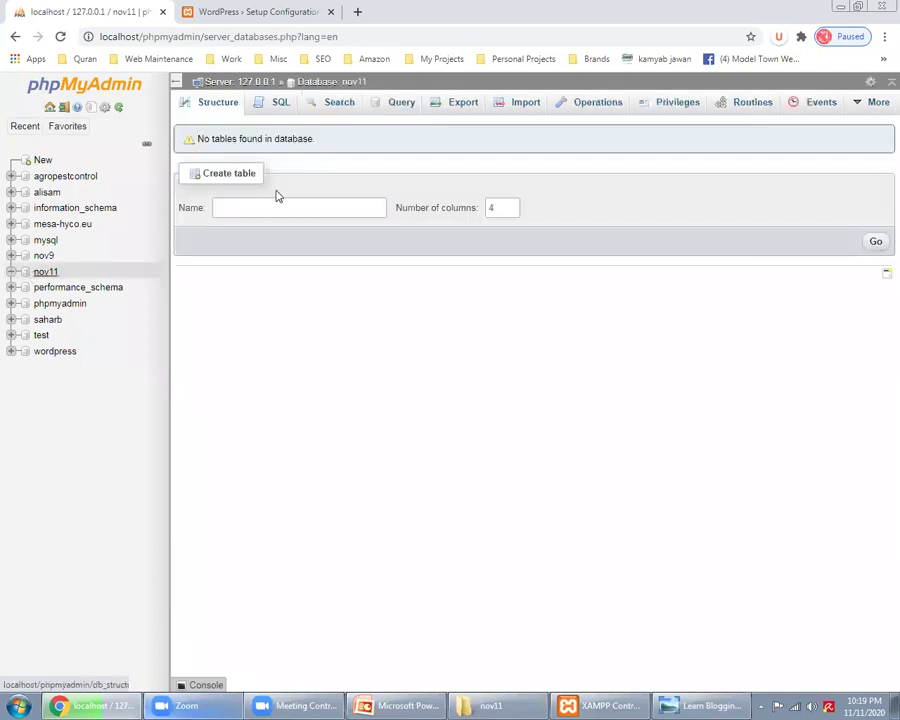
Check the no-tables-found notice for nov11, then go back to the WordPress setup tab
double_click(287, 139)
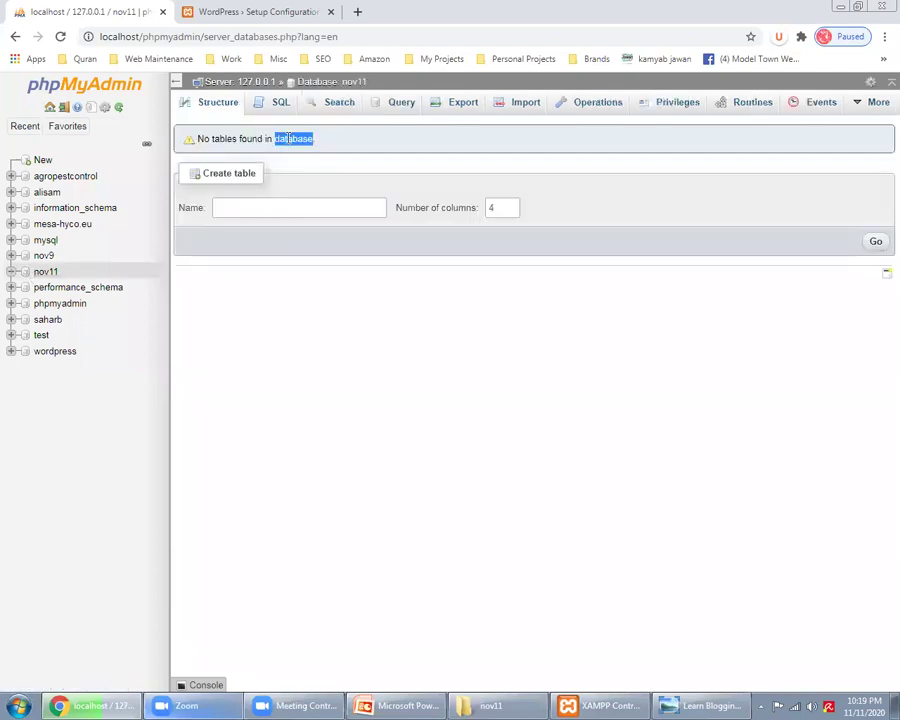
triple_click(287, 139)
click(241, 72)
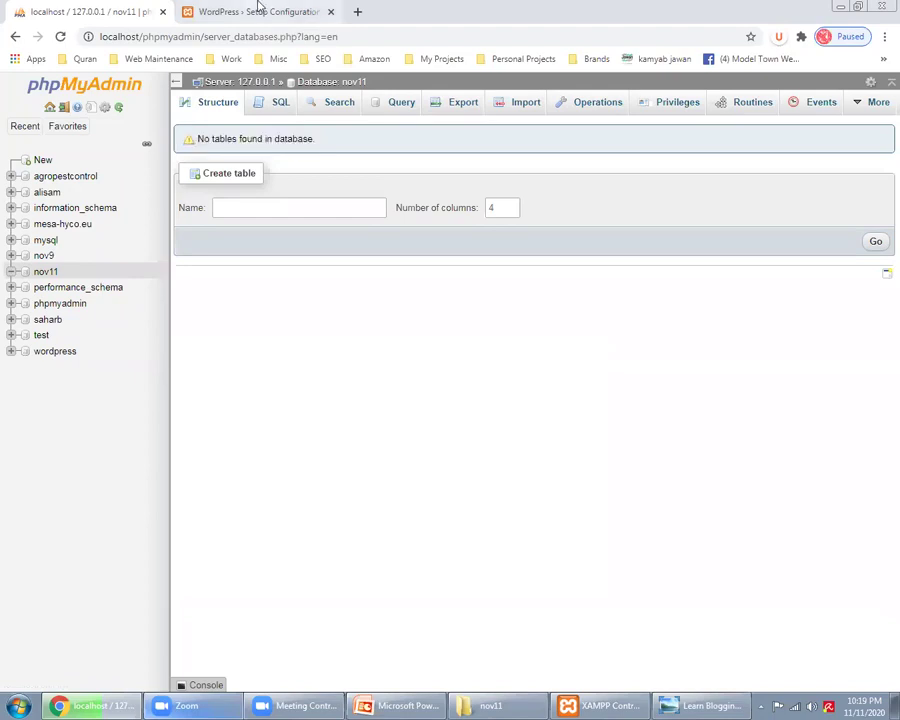
click(258, 8)
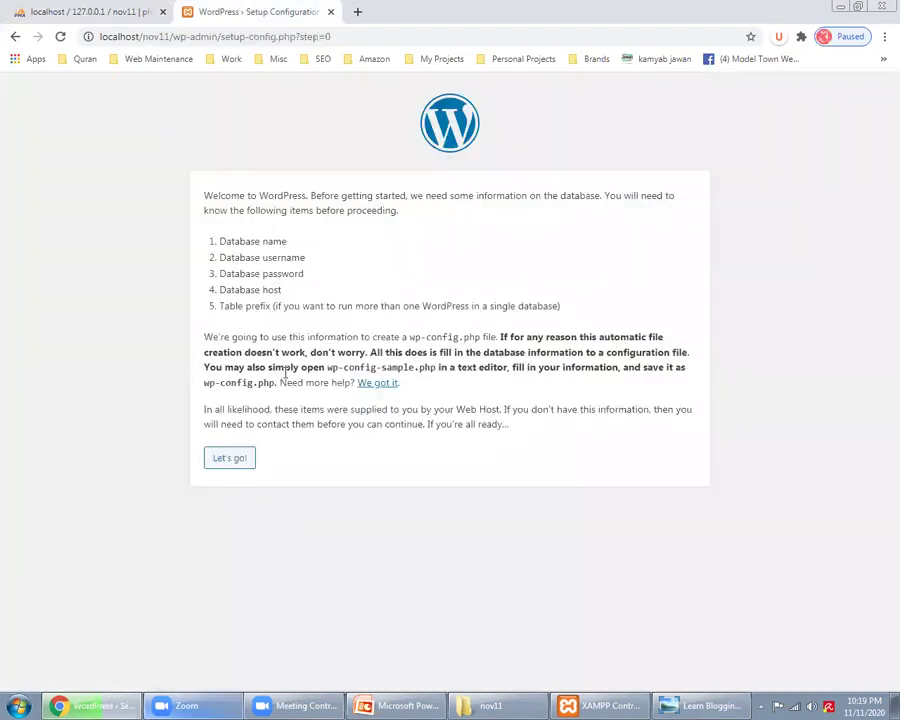
Enter database name nov11, username root and an empty password
click(229, 458)
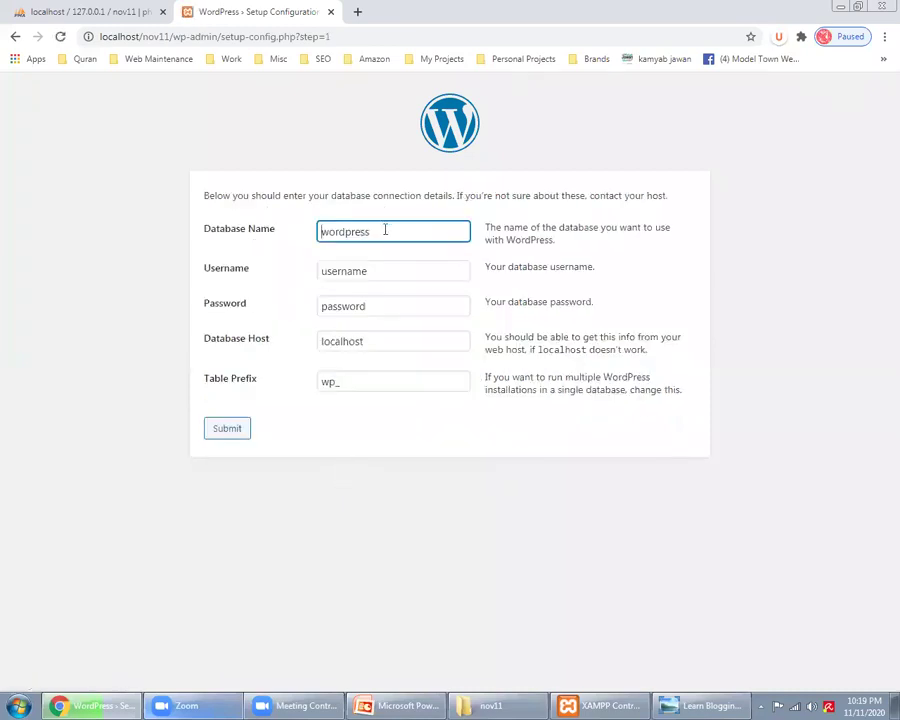
double_click(385, 229)
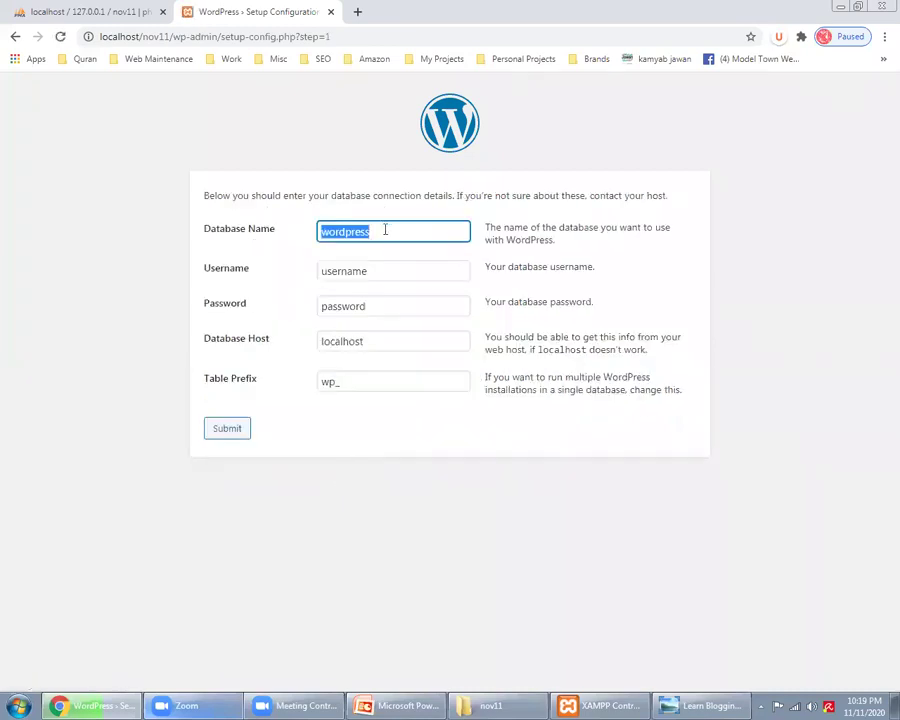
text(nov11)
key(Tab)
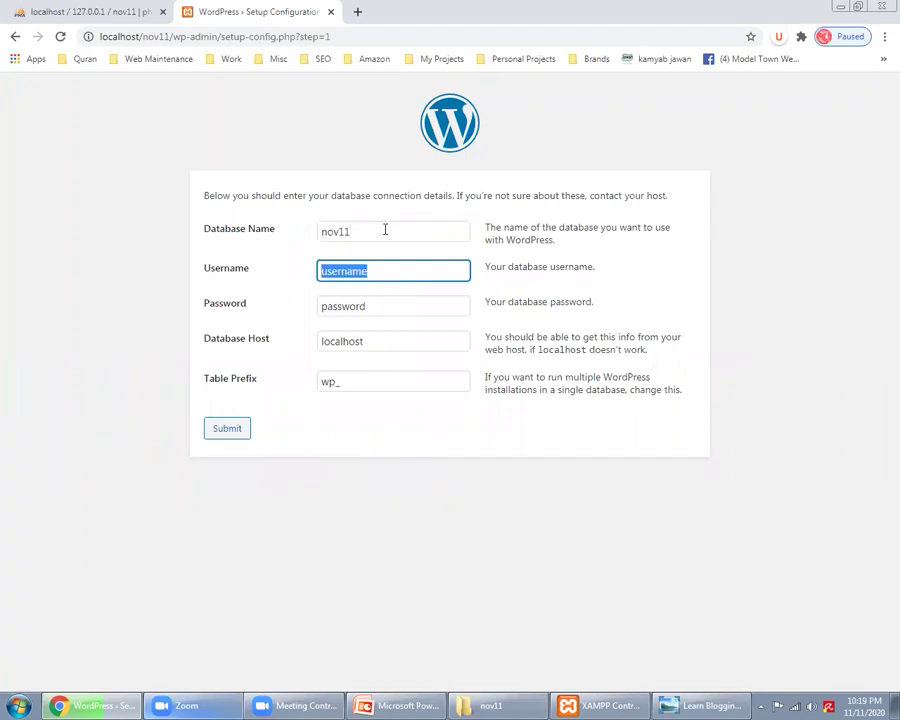
text(root)
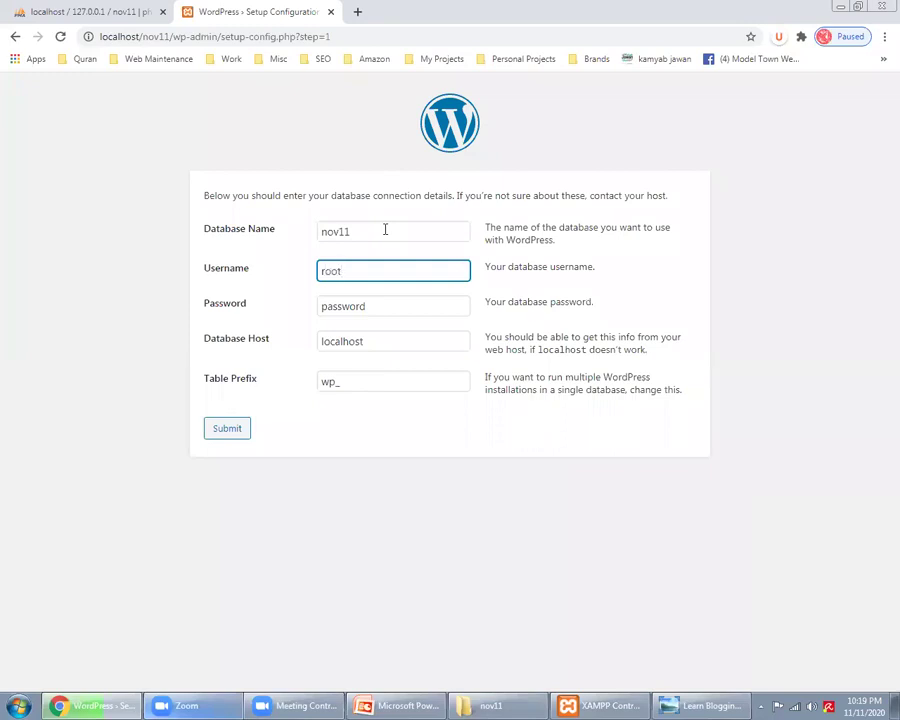
key(Tab)
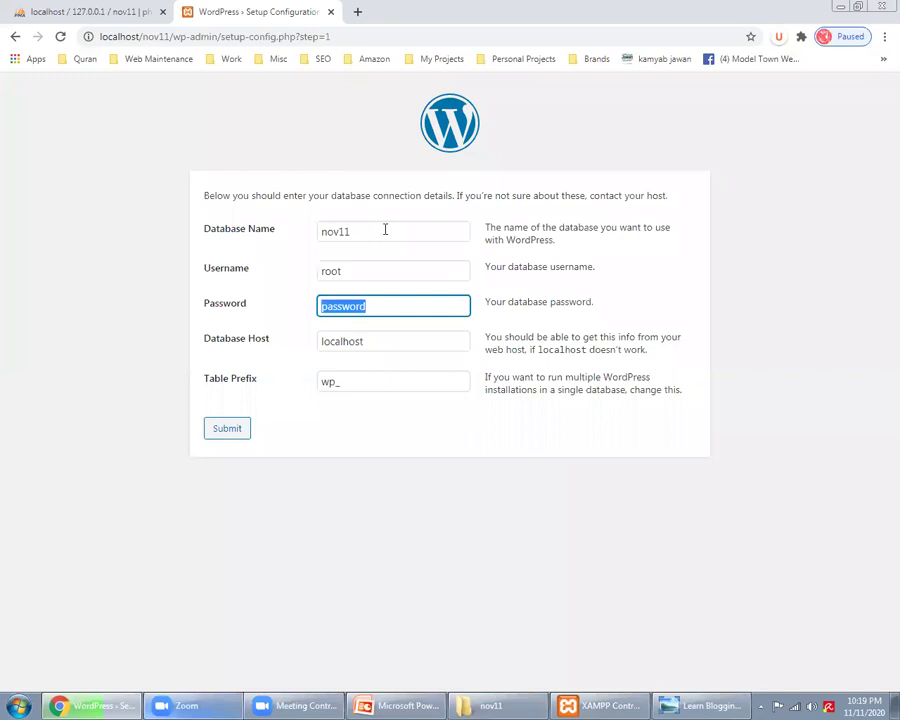
key(BackSpace)
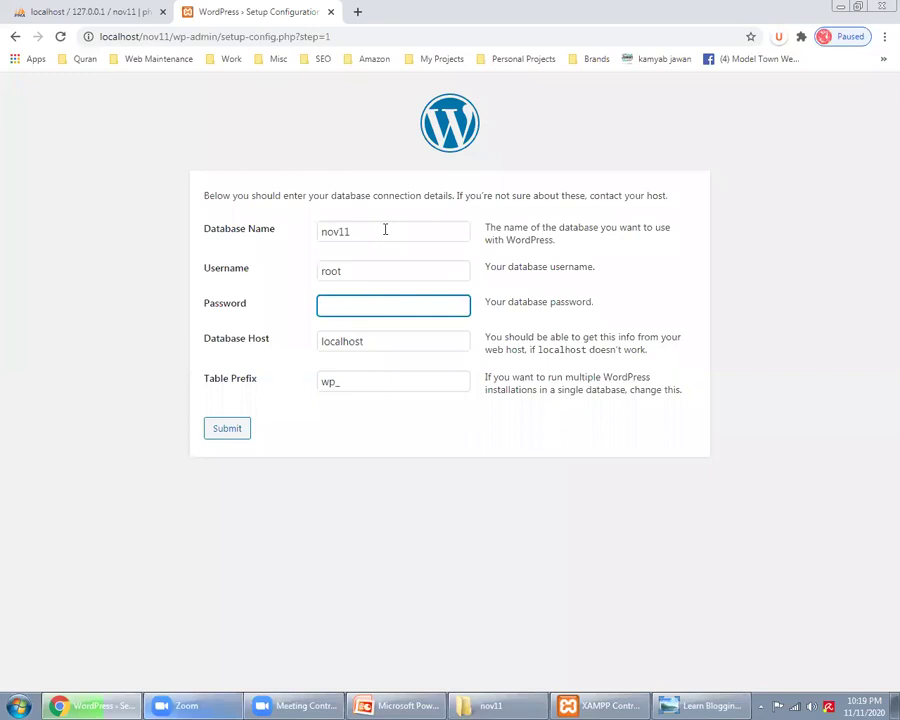
key(Tab)
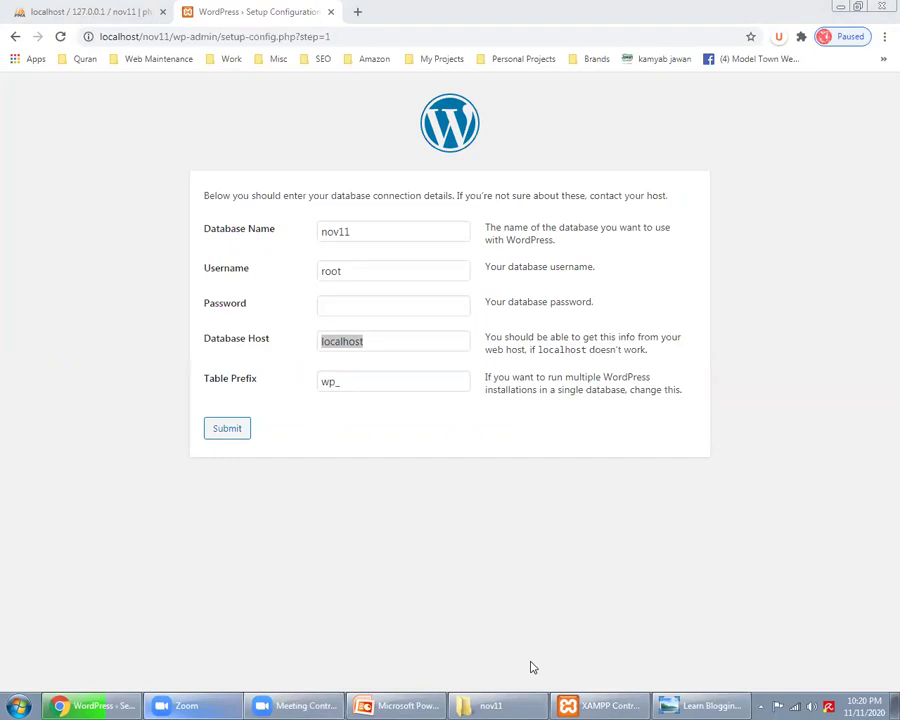
Recheck the database name, set table prefix nov11_, and submit the connection details
click(396, 227)
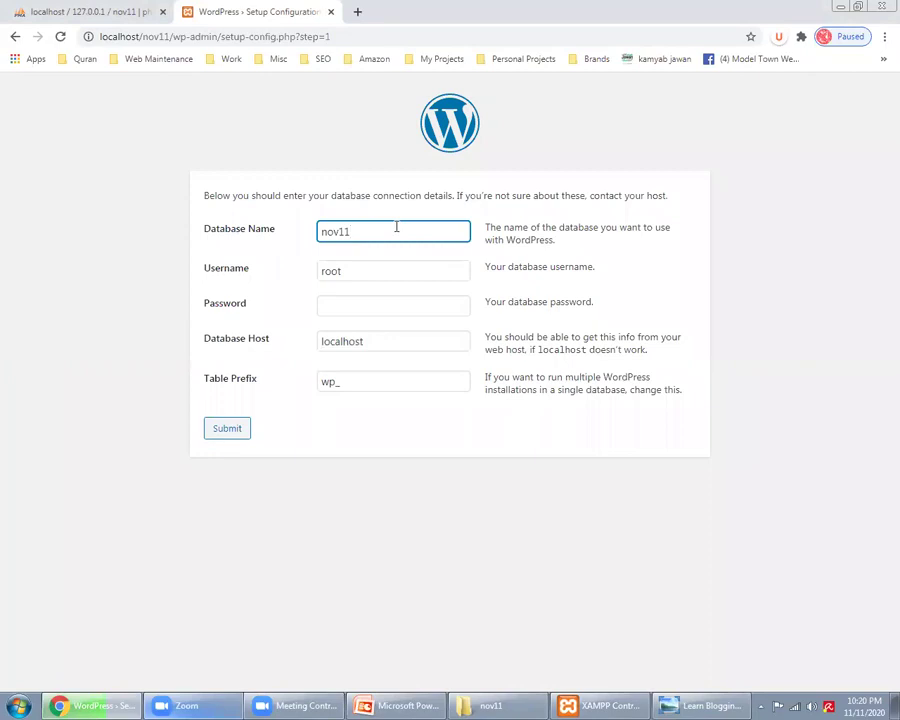
double_click(330, 384)
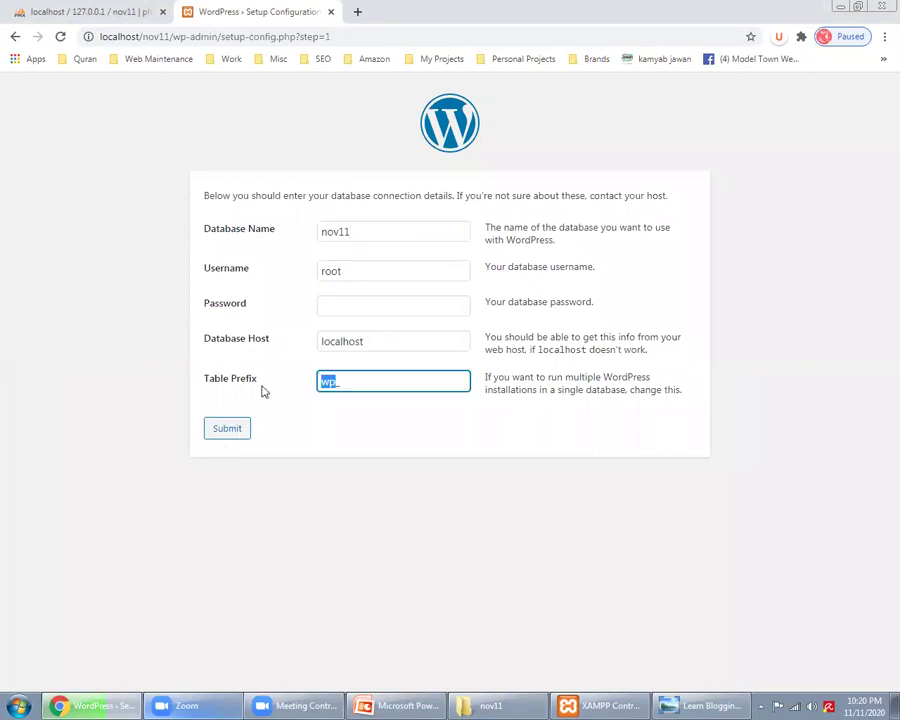
text(nov11)
key(BackSpace)
key(BackSpace)
key(BackSpace)
key(BackSpace)
key(BackSpace)
text(nov11_)
click(212, 430)
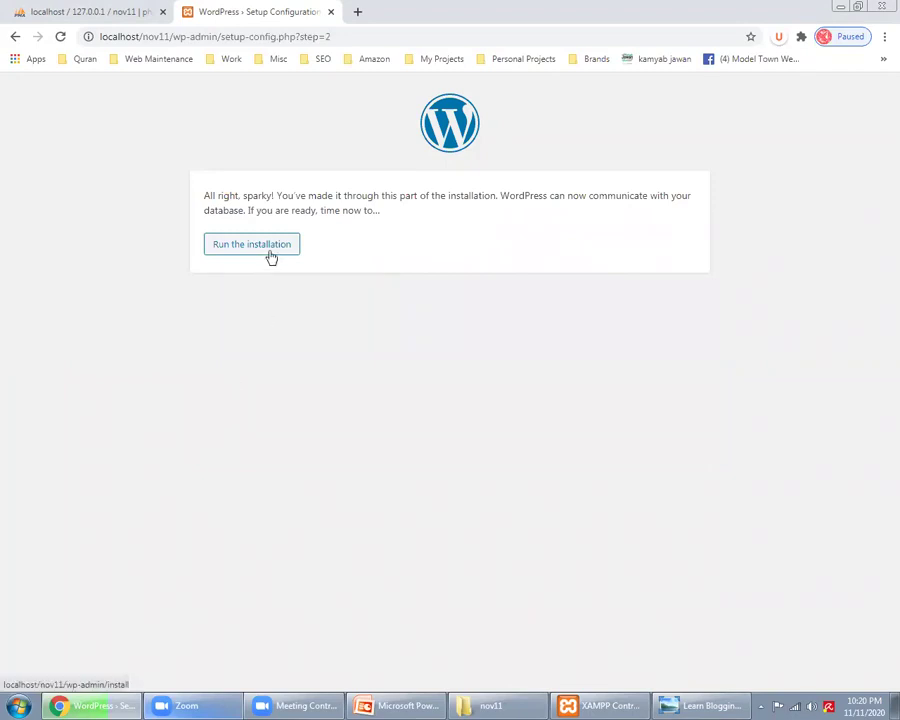
Review the database connection success message and run the installation
drag(210, 196, 611, 192)
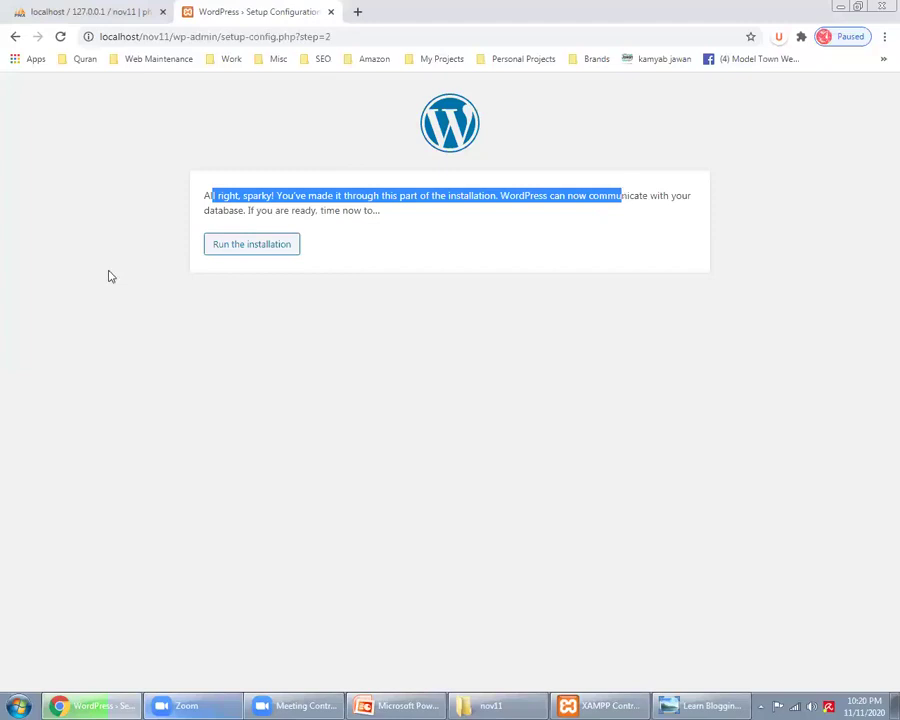
click(294, 215)
triple_click(294, 214)
click(251, 255)
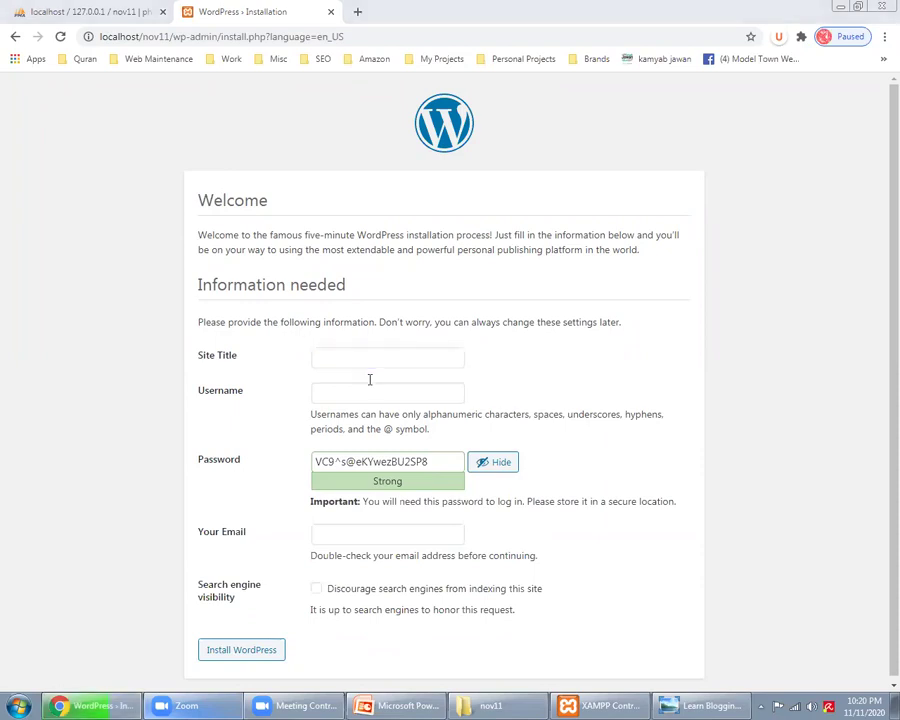
Enter site title 'November 11' and username admin
click(387, 361)
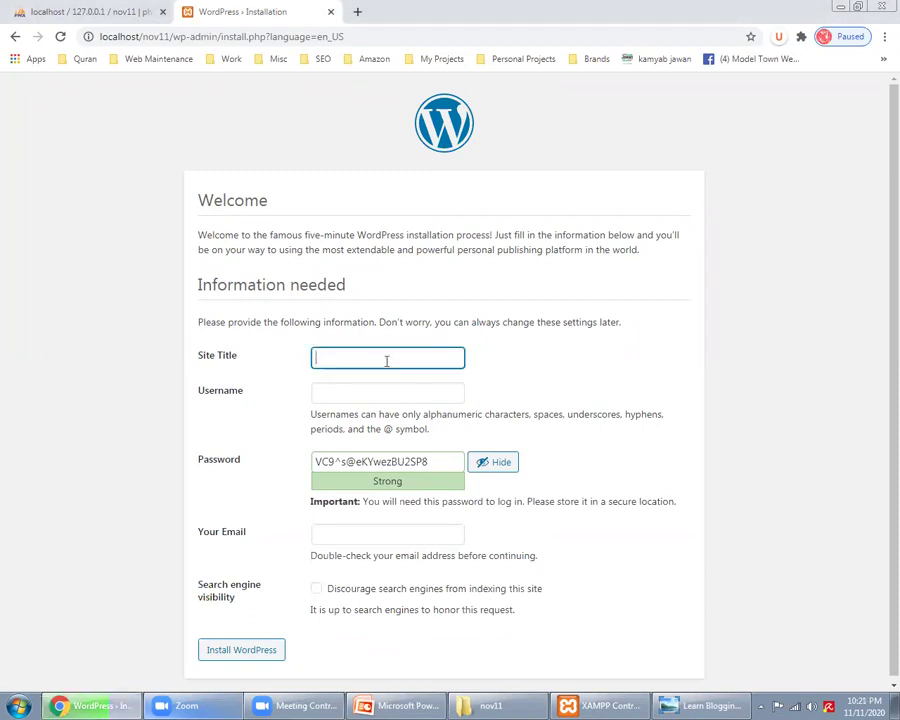
text(November 12)
key(BackSpace)
text(1)
click(370, 394)
text(admin)
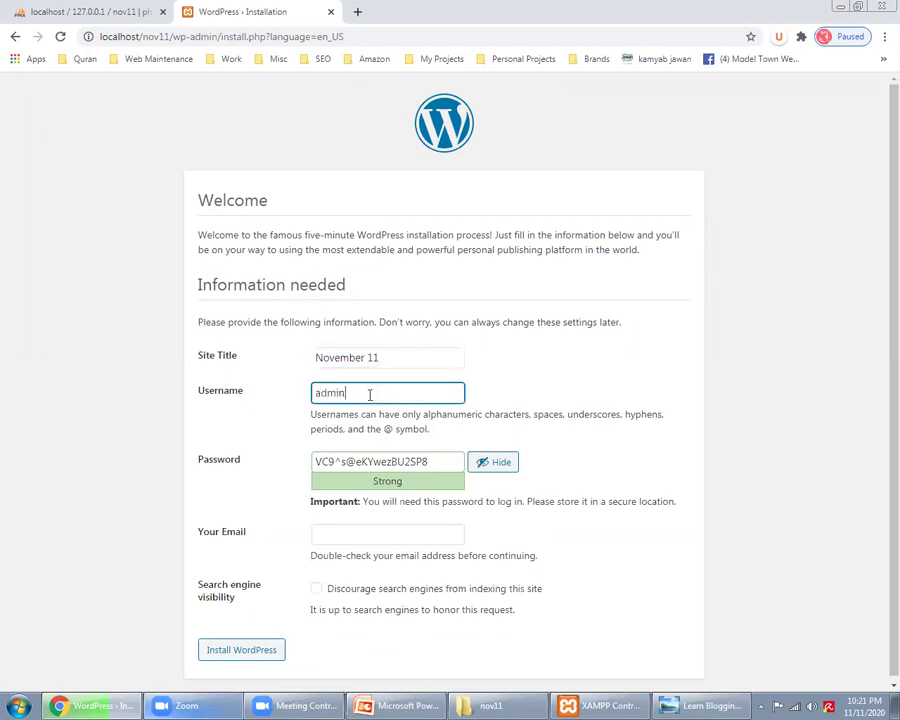
key(Tab)
Replace the generated password with a weak one and confirm its use
click(339, 473)
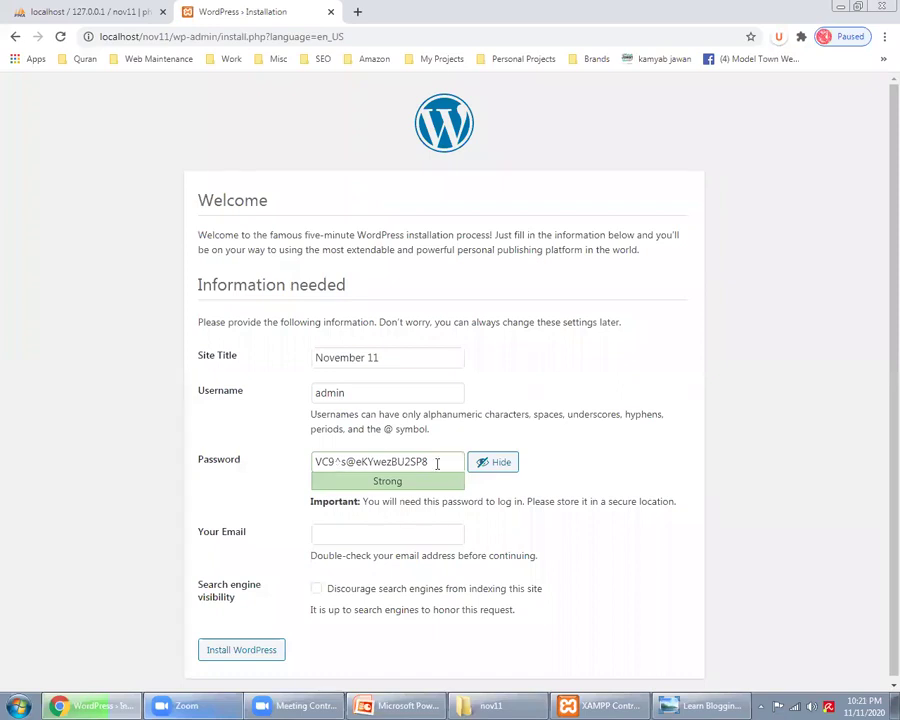
triple_click(437, 463)
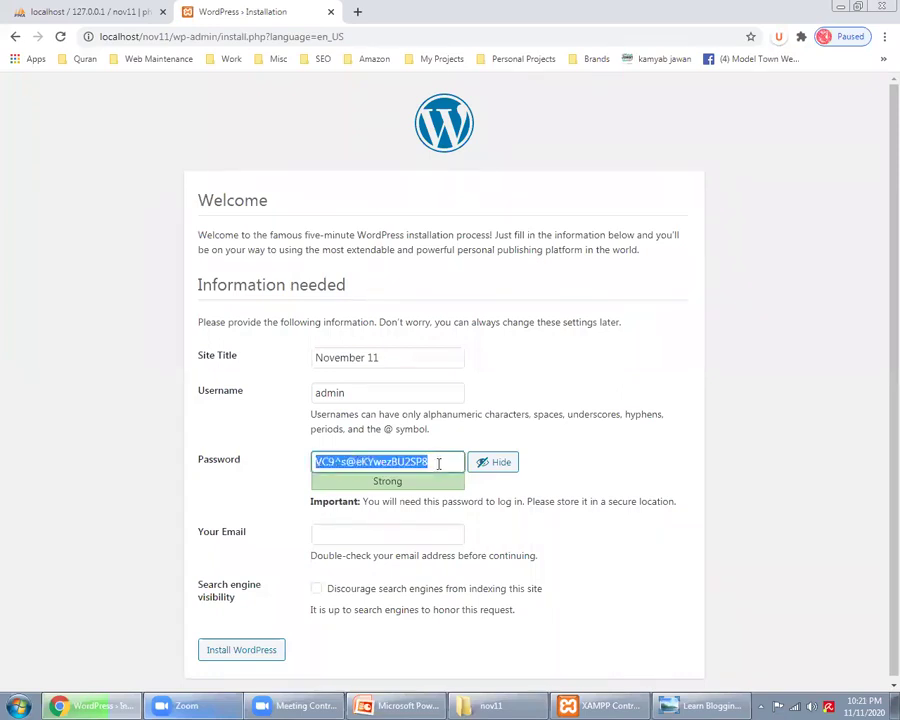
triple_click(441, 463)
text(admin)
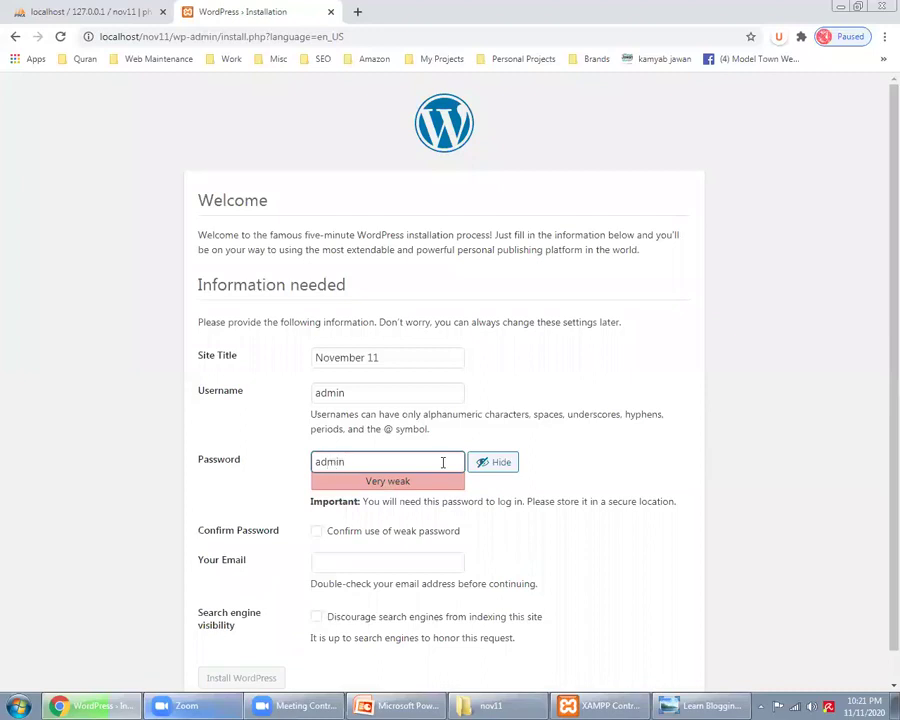
click(315, 531)
Review the fields, fill in the admin e-mail, and discourage search engine indexing
click(323, 558)
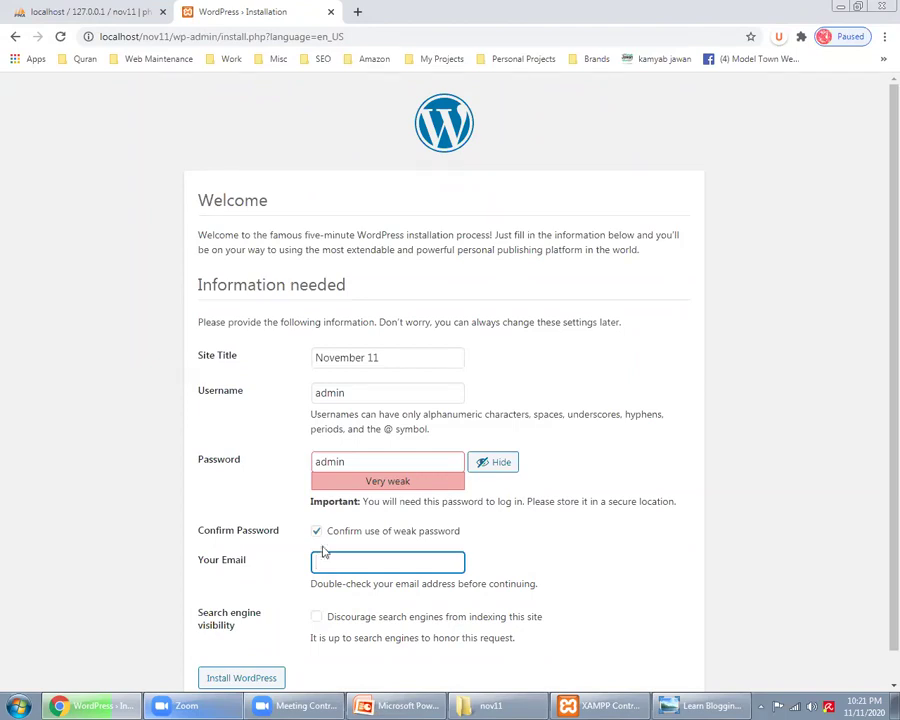
triple_click(406, 355)
key(Tab)
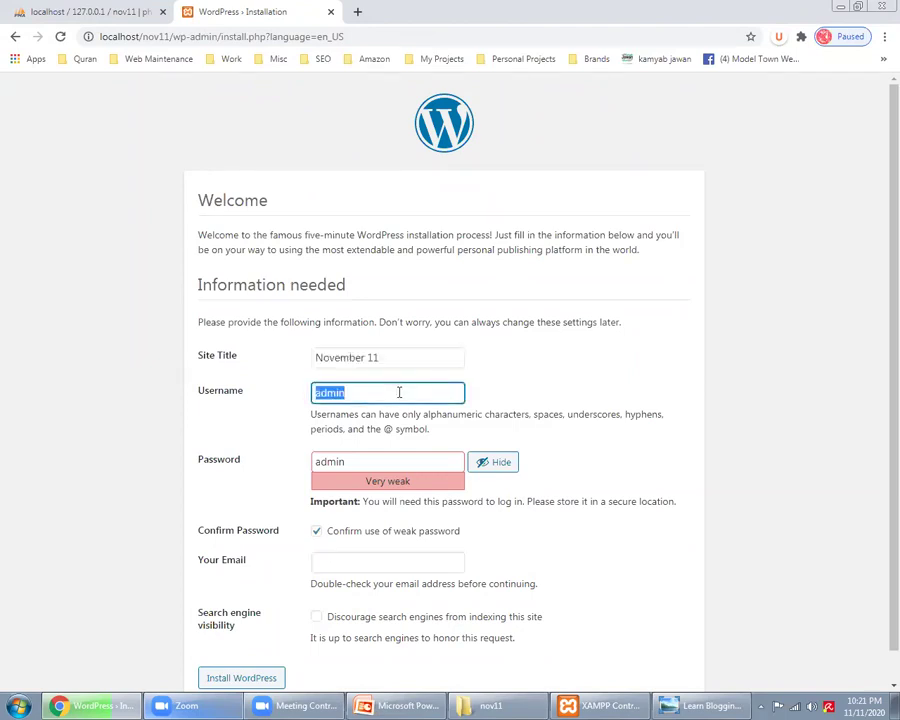
key(Tab)
click(392, 456)
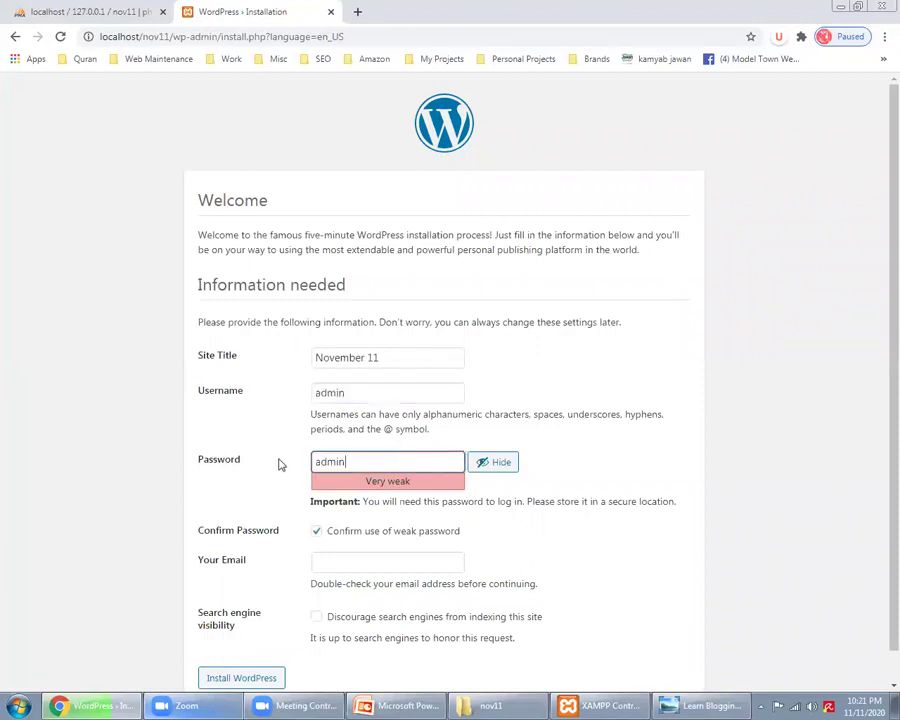
double_click(412, 469)
click(374, 563)
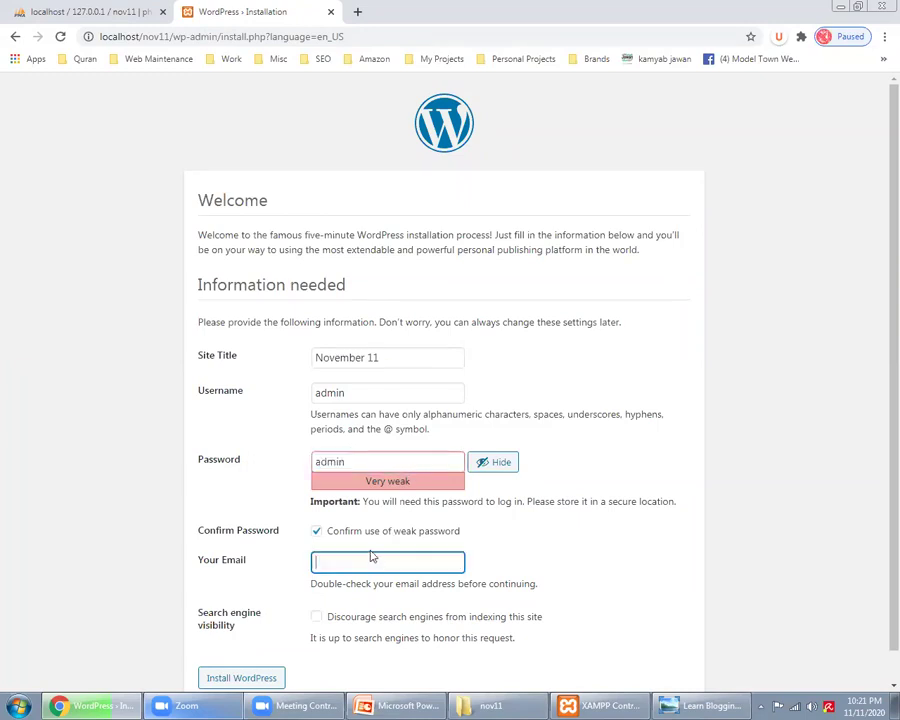
text(abc@testing.com)
key(Tab)
key(space)
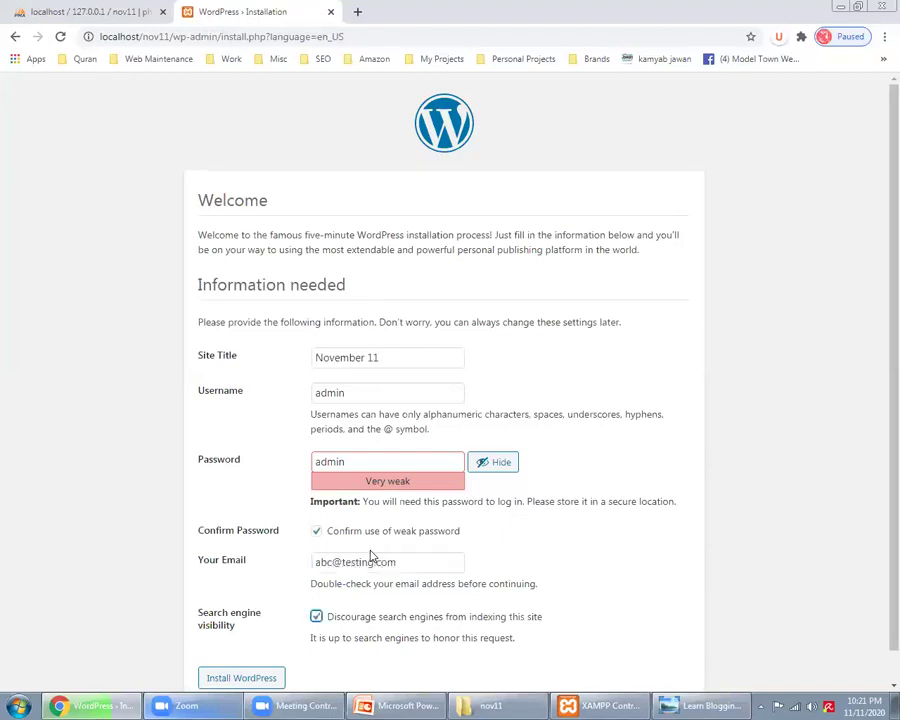
Install WordPress, proceed to the login page, and switch to the phpMyAdmin tab
scroll(223, 626, down, 1)
click(223, 645)
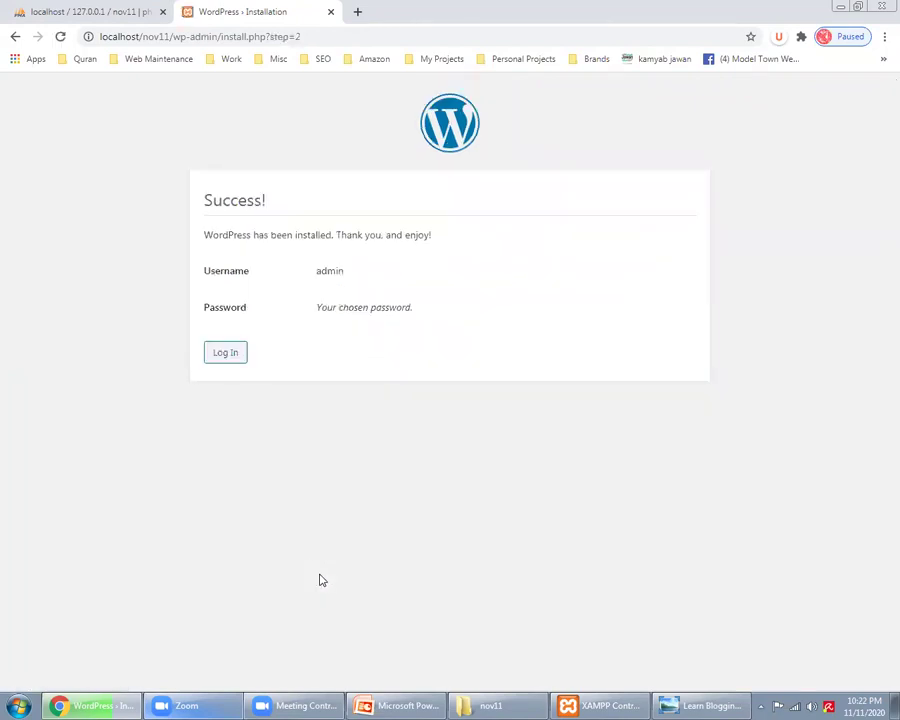
triple_click(238, 200)
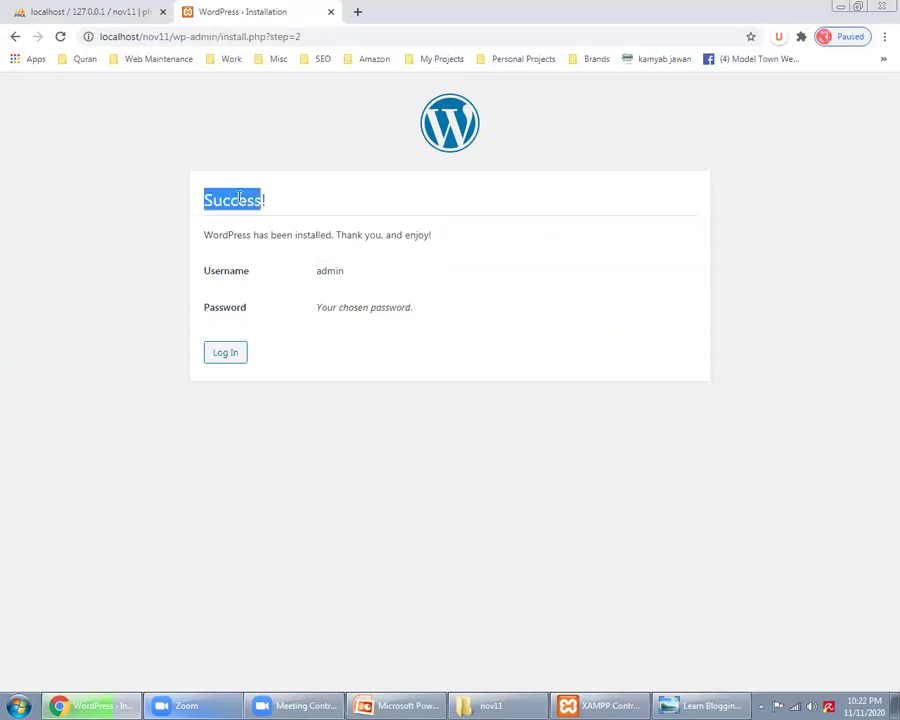
click(230, 352)
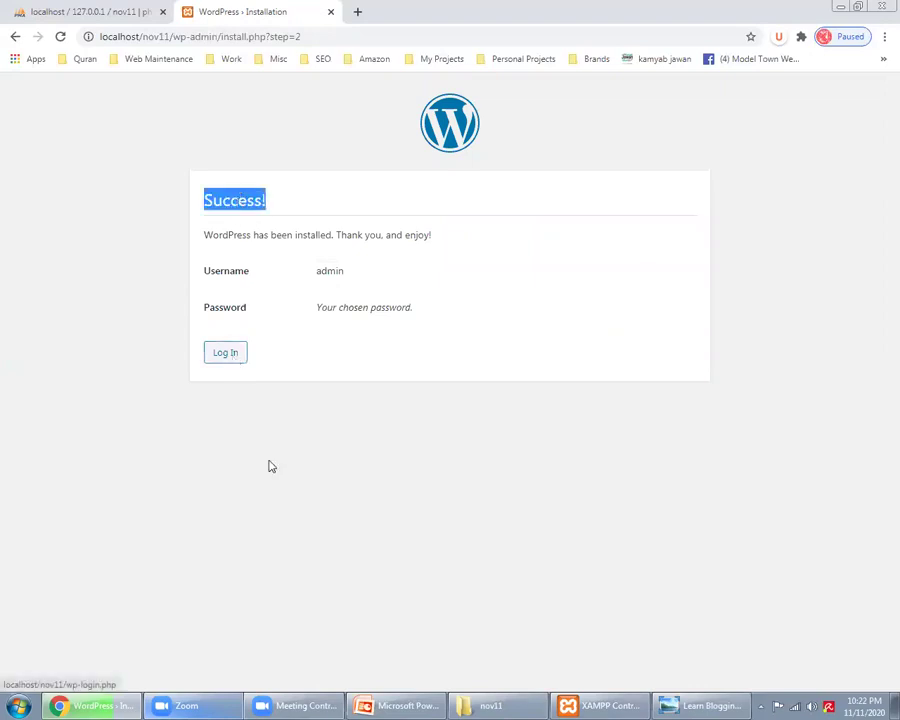
click(87, 8)
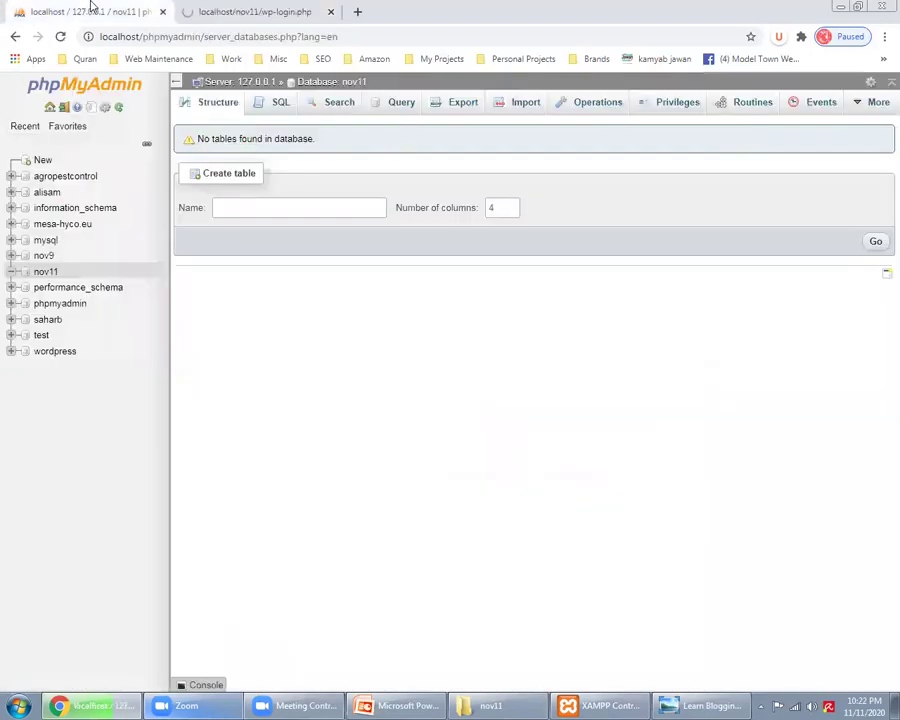
List the nov11 database's 12 tables and browse the admin row in nov11_users
triple_click(230, 148)
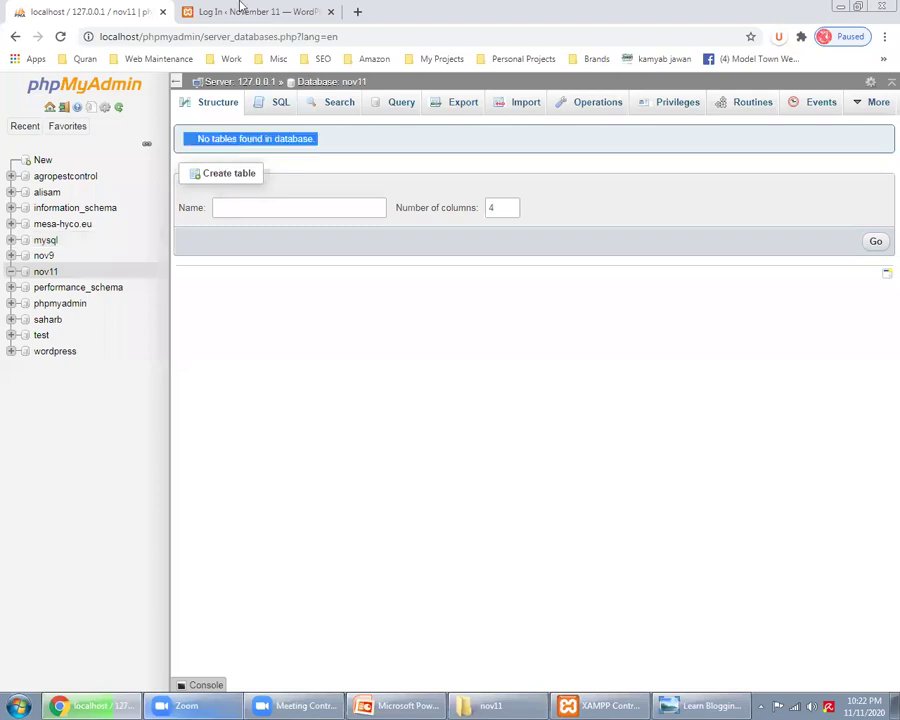
click(52, 272)
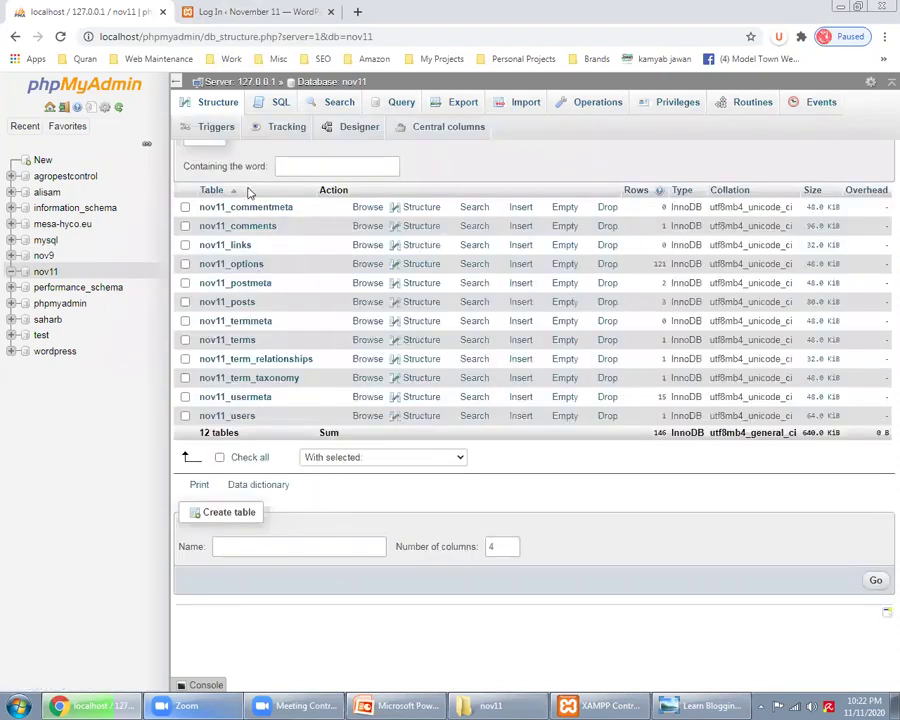
click(240, 421)
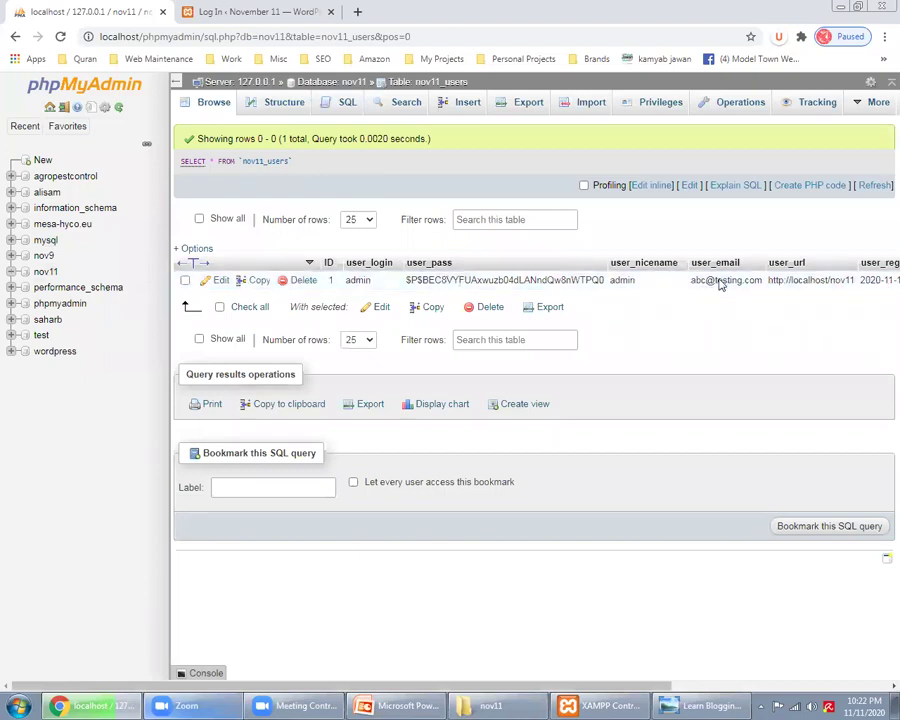
click(305, 10)
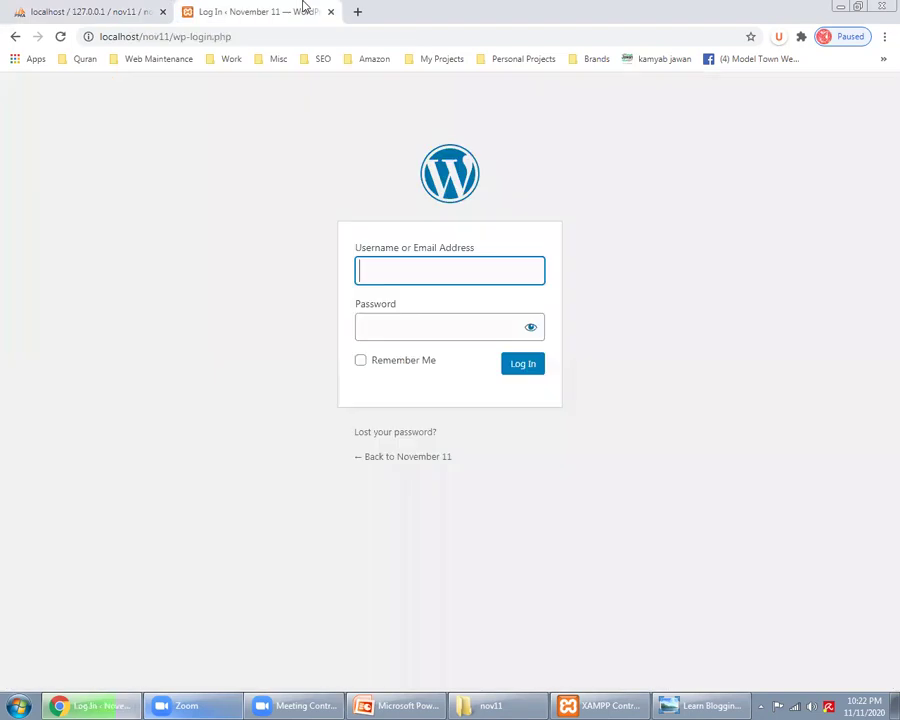
Log in with username admin and the account password
text(admin)
key(Tab)
text(admin)
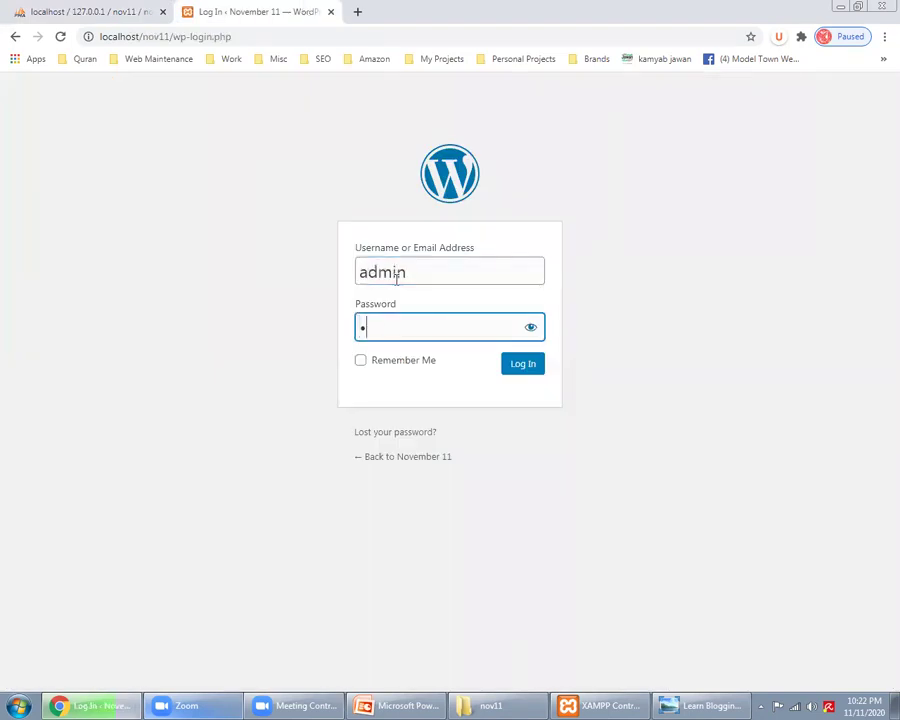
key(Return)
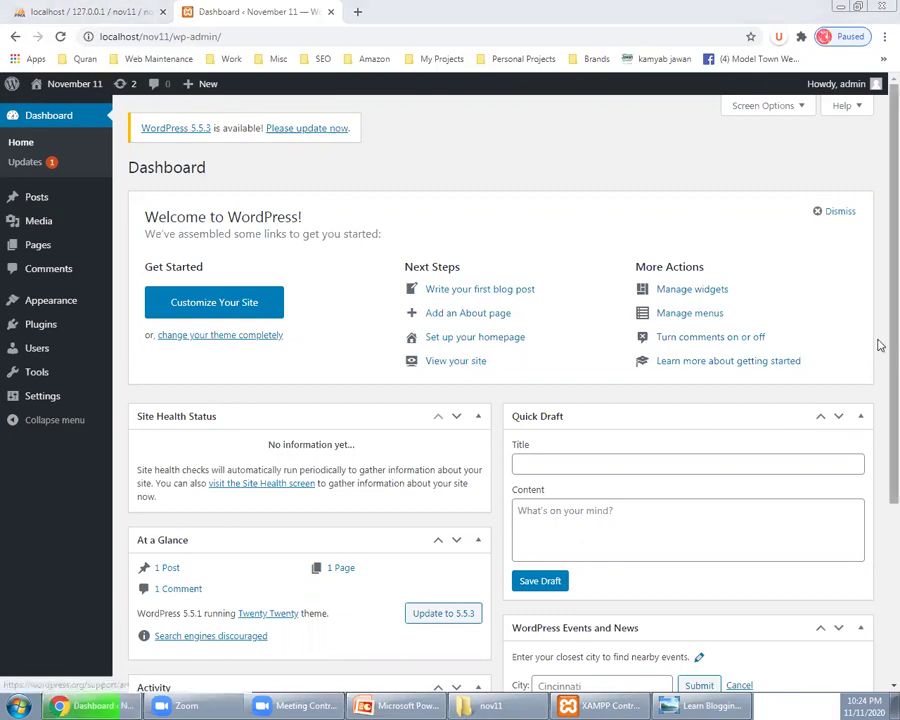
Scroll down the dashboard and collapse the Site Health Status panel
scroll(876, 360, down, 1)
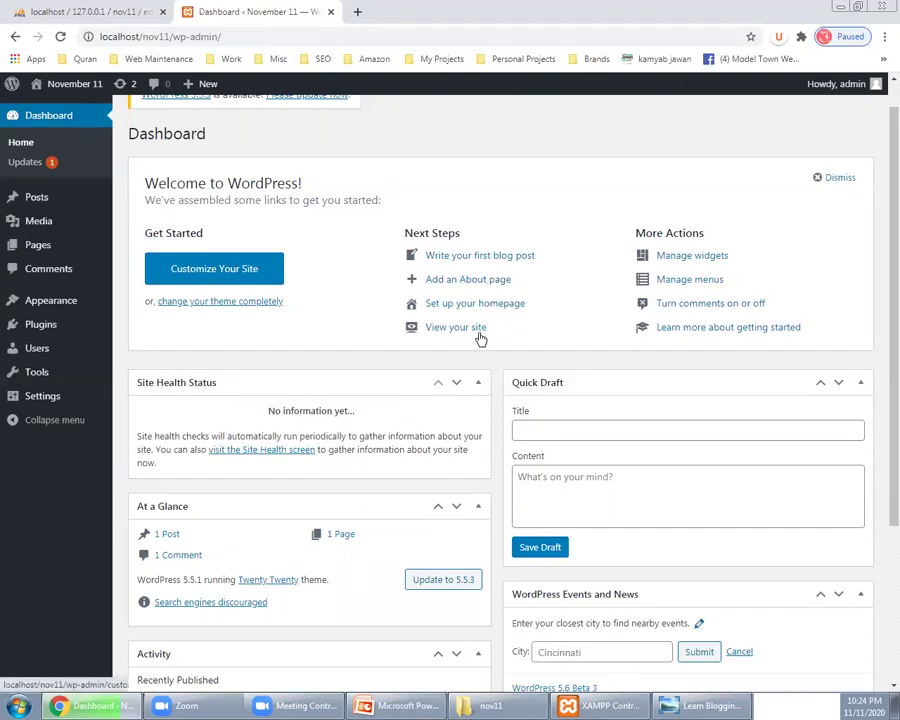
scroll(506, 370, down, 1)
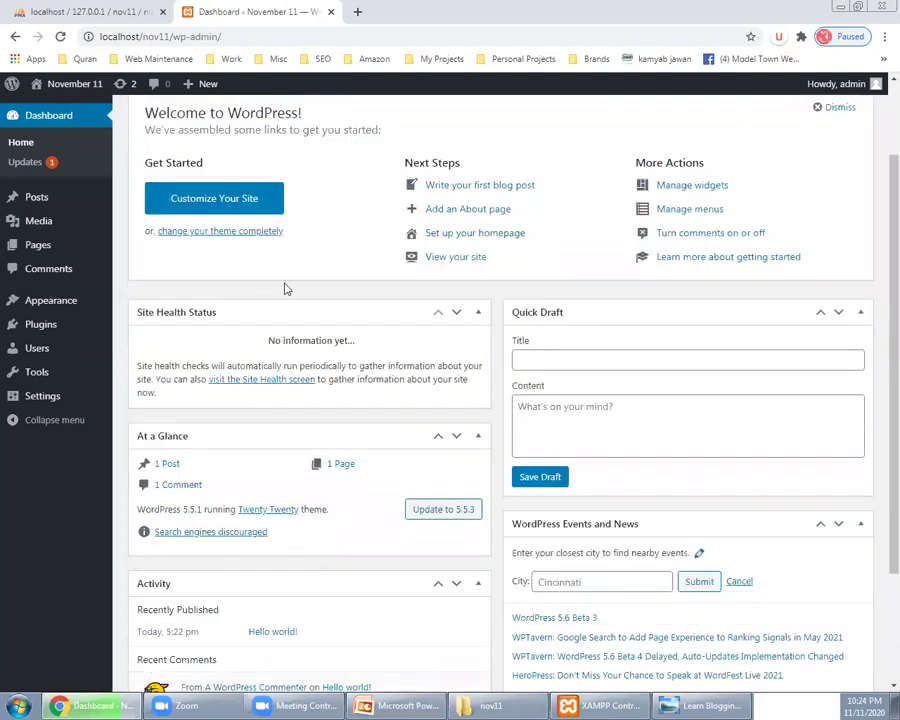
scroll(293, 275, down, 1)
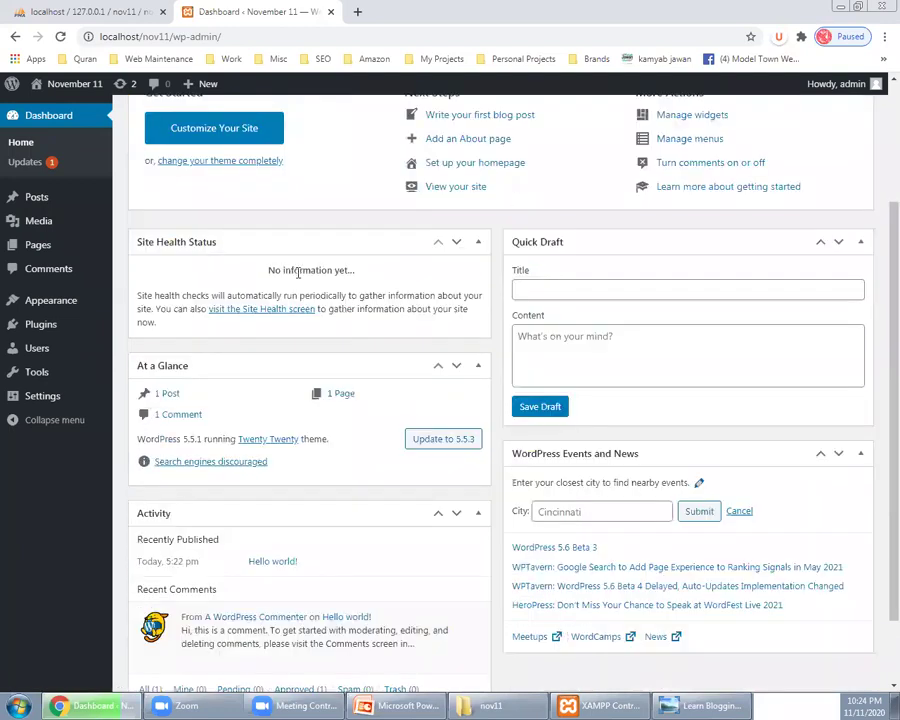
triple_click(298, 272)
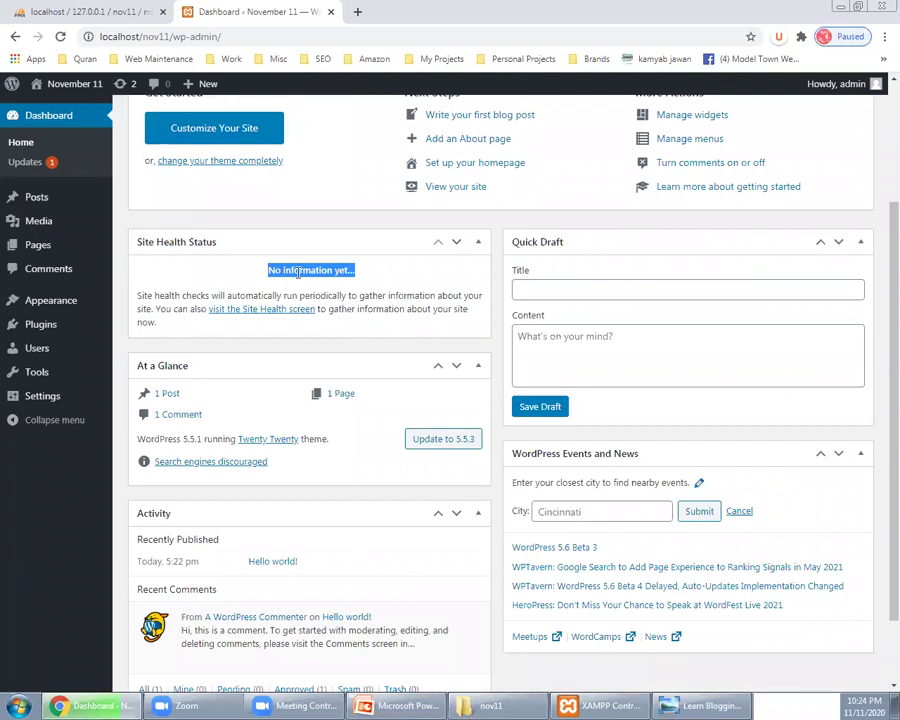
click(479, 245)
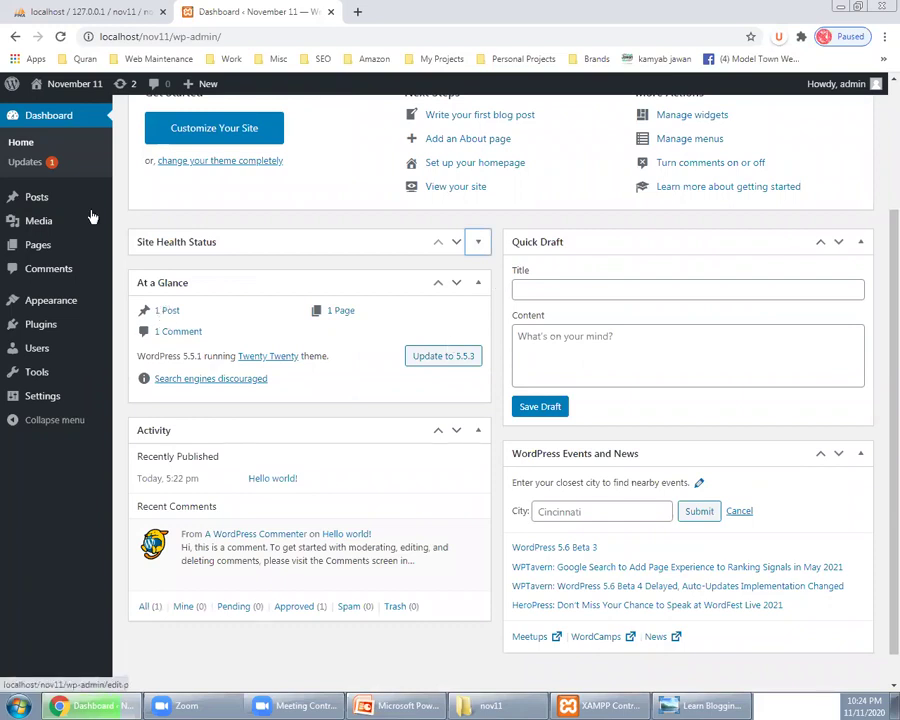
Look over the Posts menu and lower dashboard, then open a blank browser tab
mouse_move(86, 197)
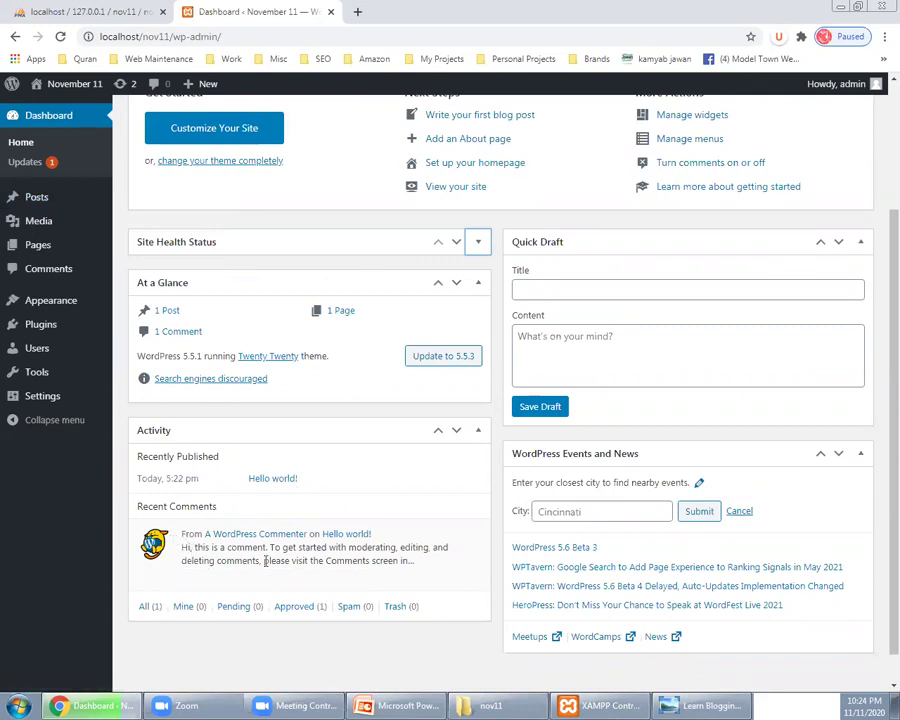
mouse_move(207, 573)
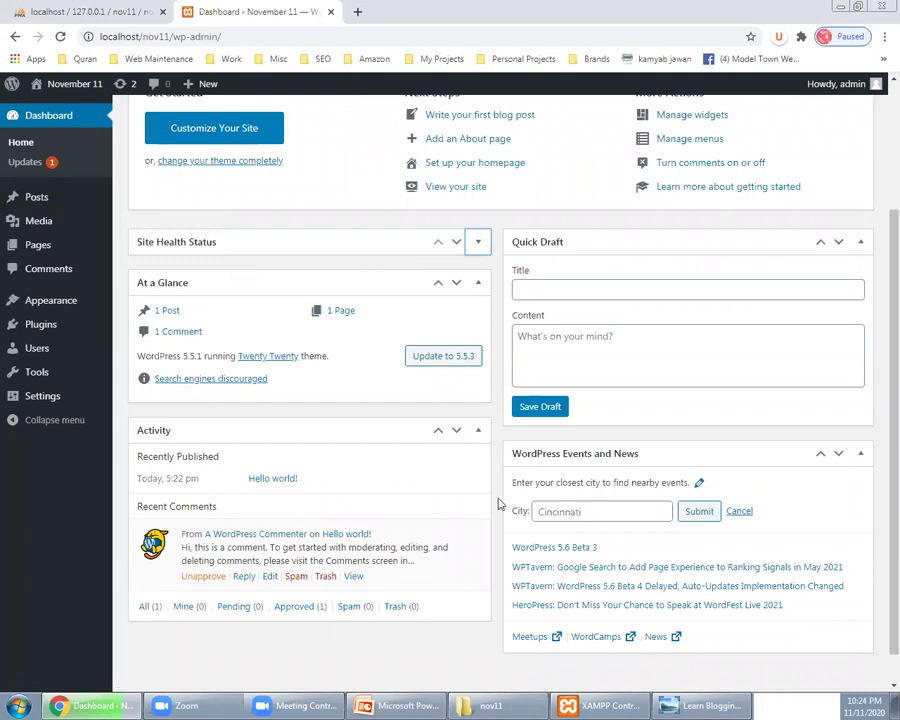
scroll(508, 497, down, 1)
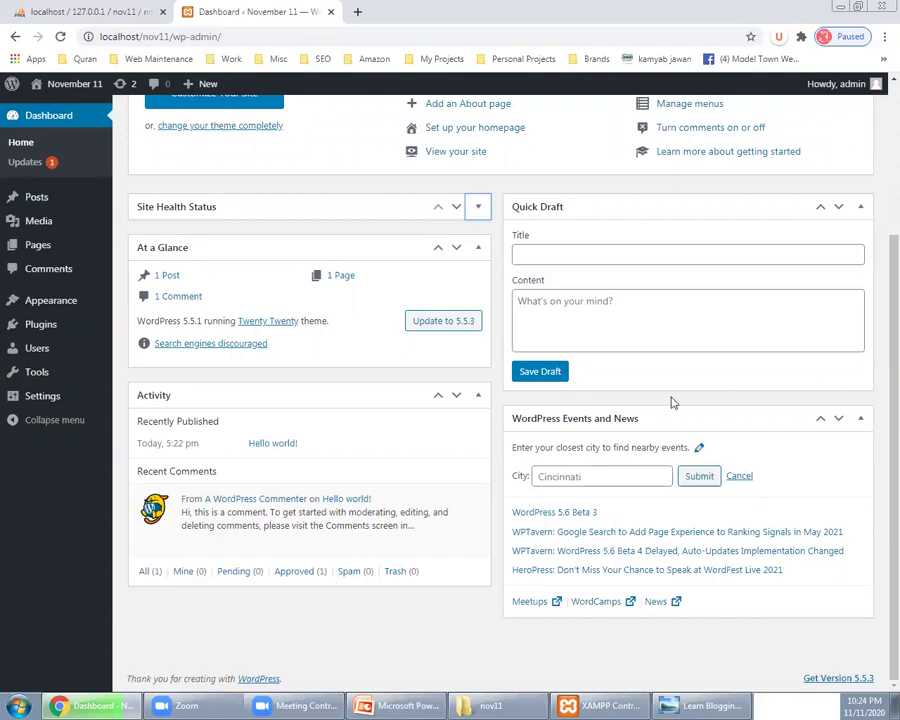
scroll(669, 493, up, 3)
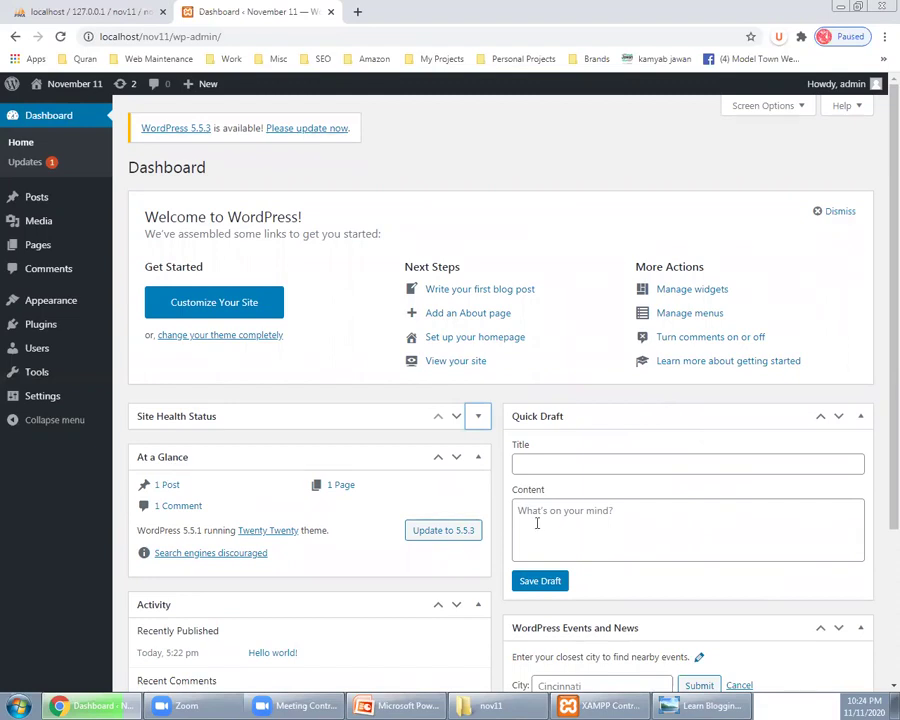
click(502, 546)
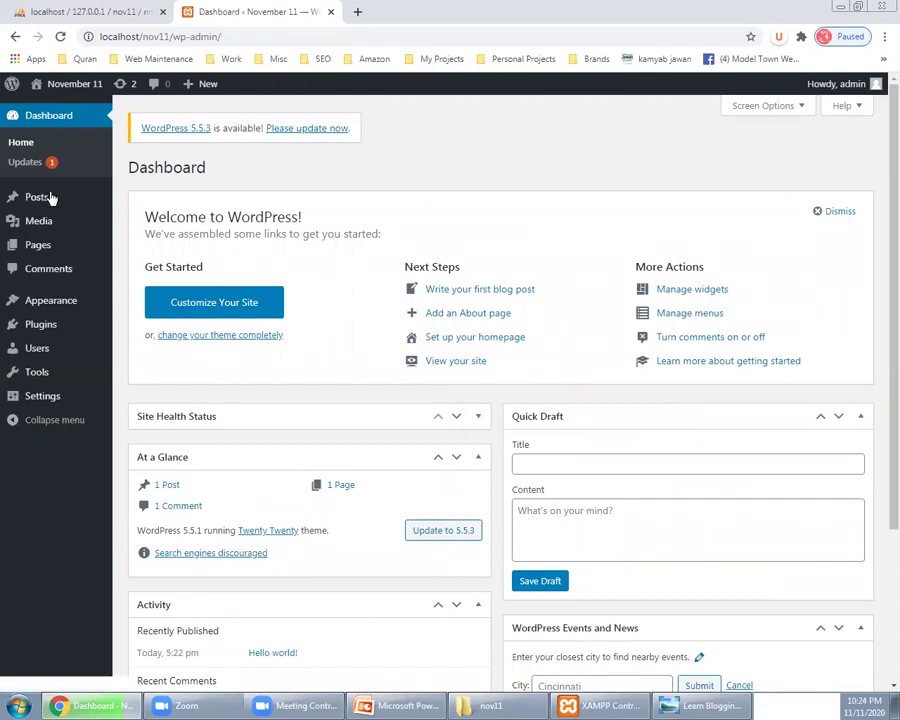
mouse_move(52, 196)
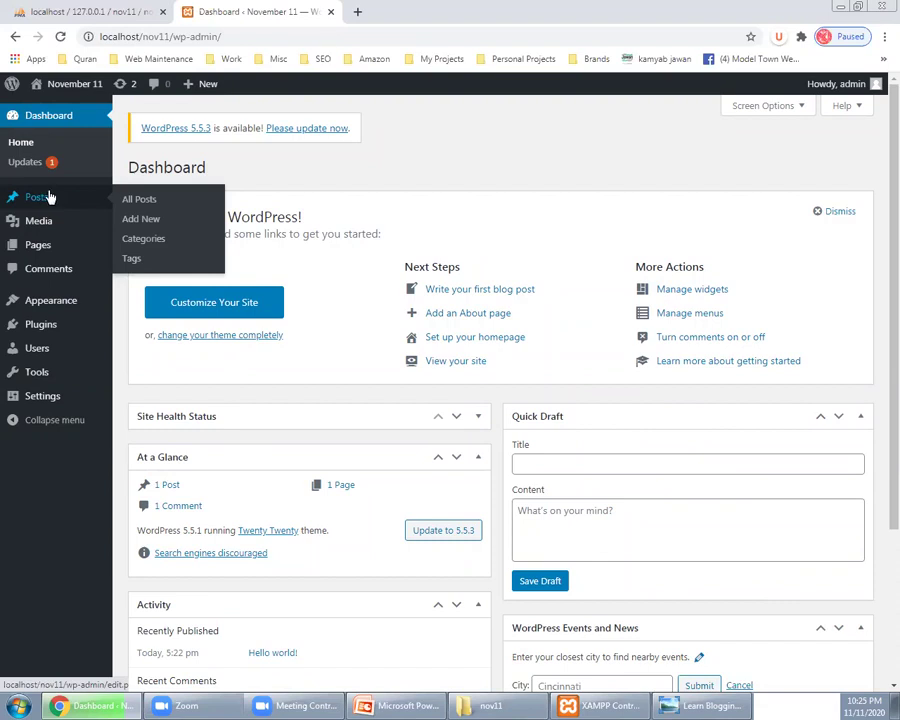
click(357, 14)
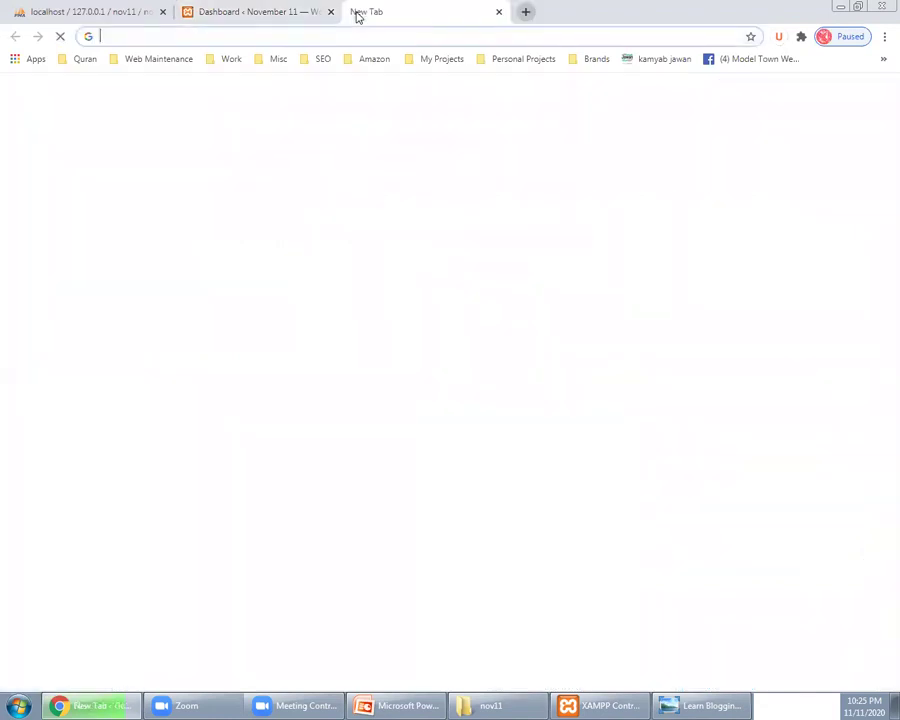
Load express.pk in the new tab, briefly checking back on the WordPress dashboard
text(express.pk)
key(Return)
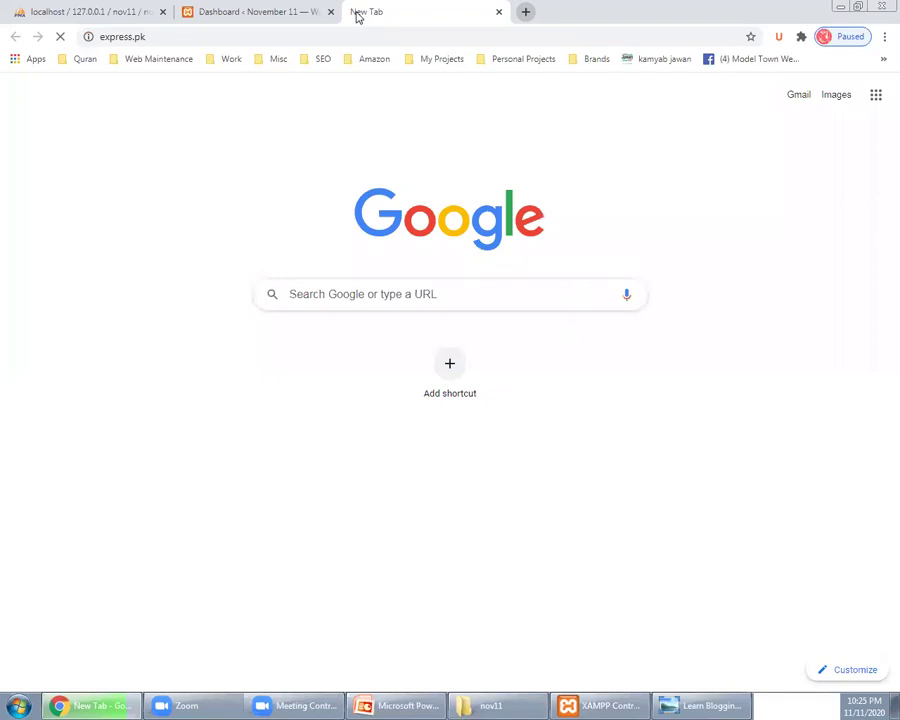
click(288, 8)
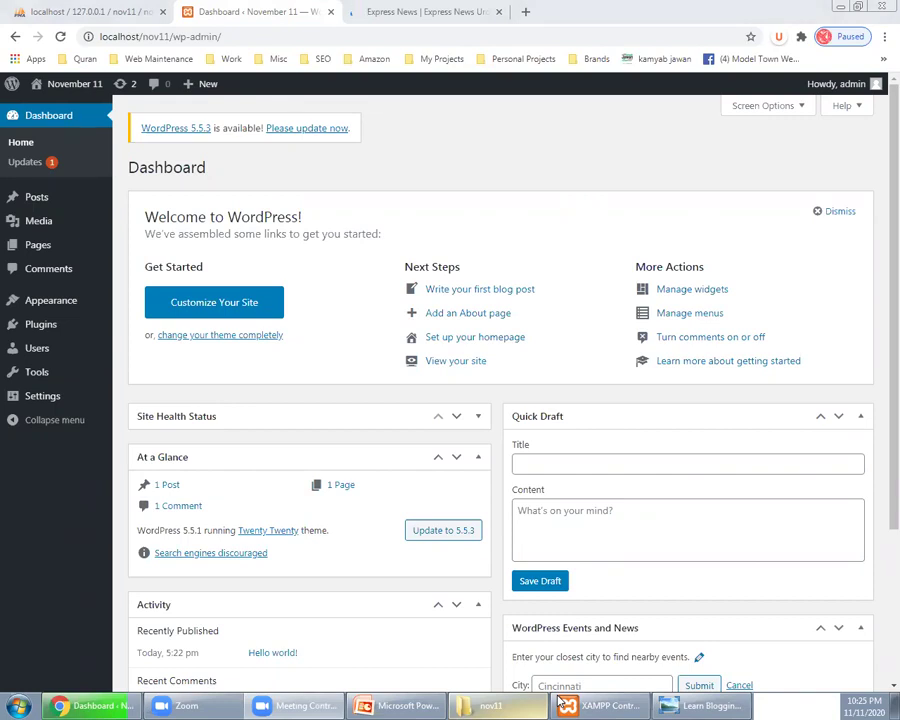
click(466, 20)
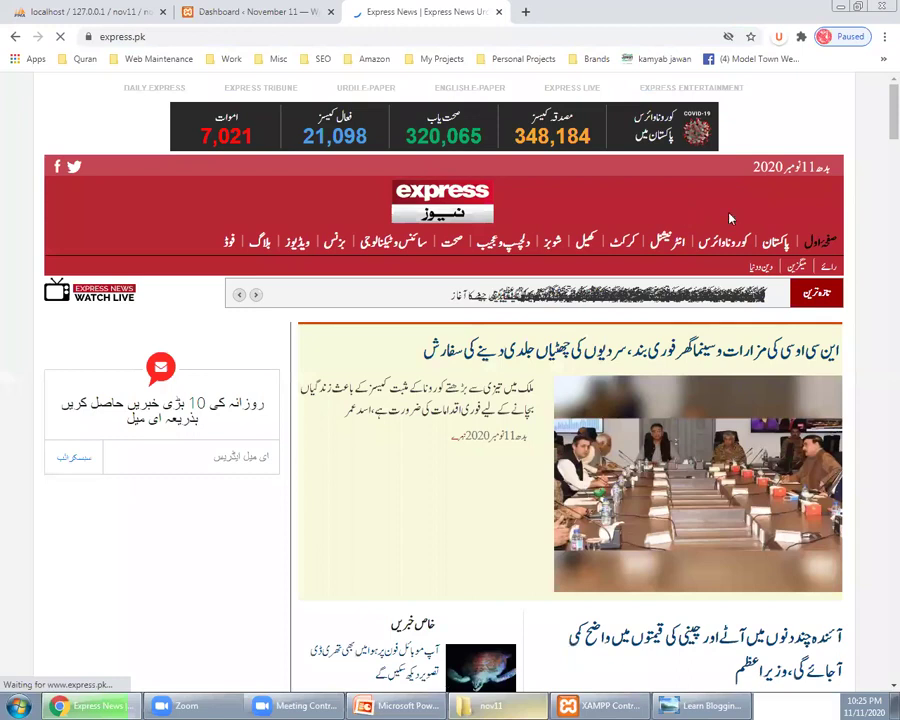
Open an express.pk homepage headline in a background tab
scroll(730, 218, down, 3)
right_click(698, 509)
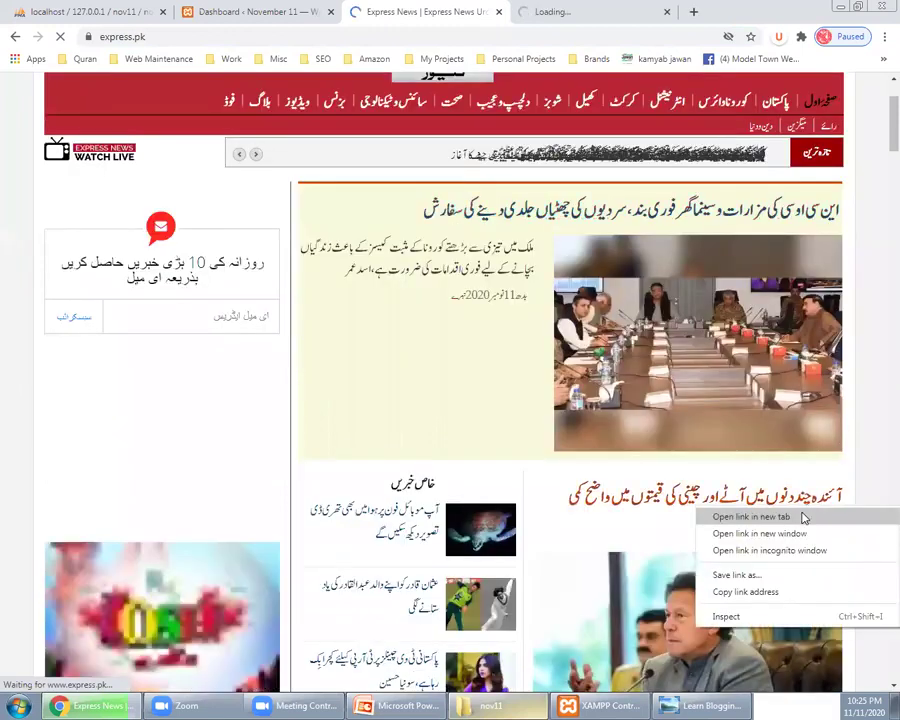
click(760, 517)
scroll(758, 388, down, 5)
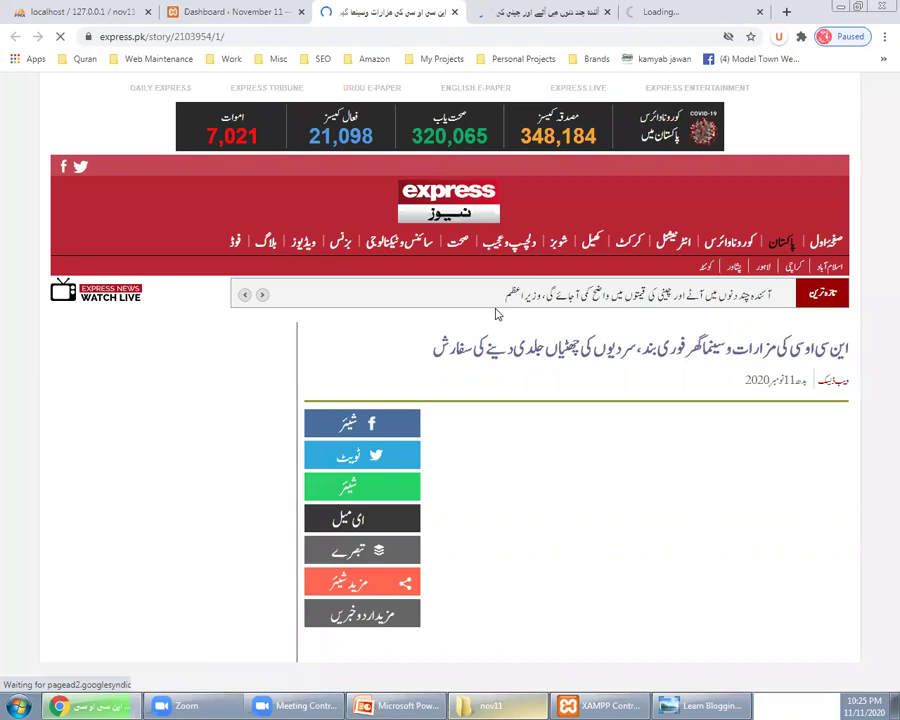
Compare the dashboard's Posts menu with the open express.pk story
click(192, 12)
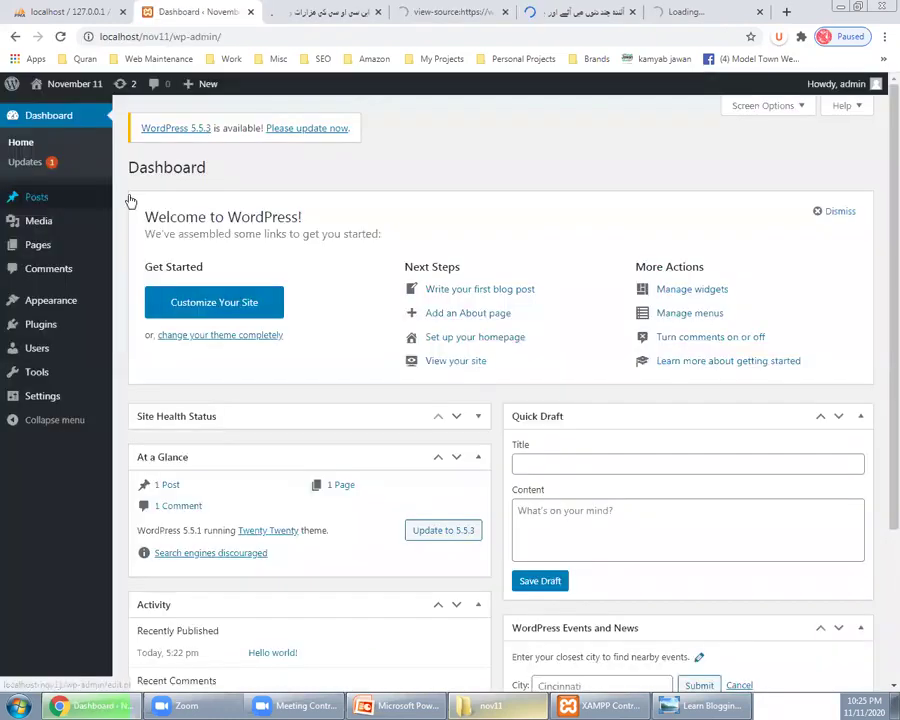
mouse_move(95, 198)
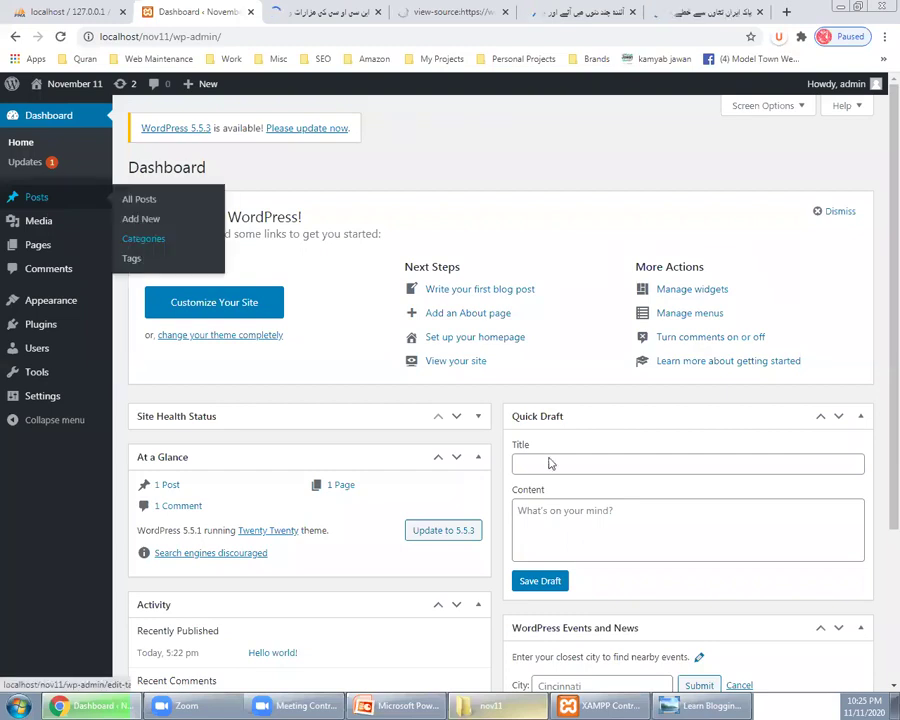
key(ctrl+Tab)
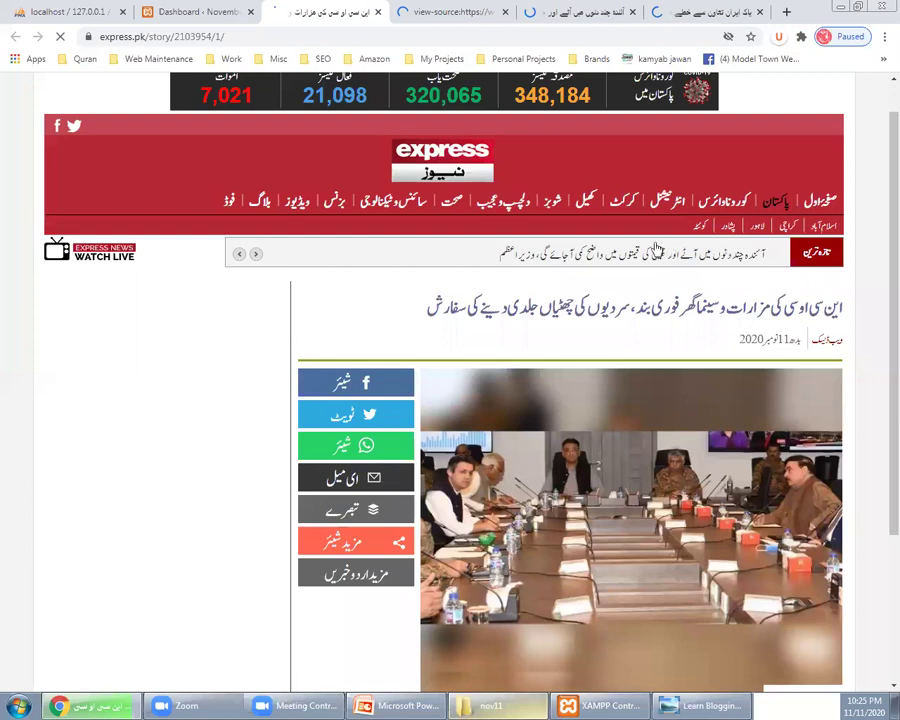
scroll(660, 248, up, 1)
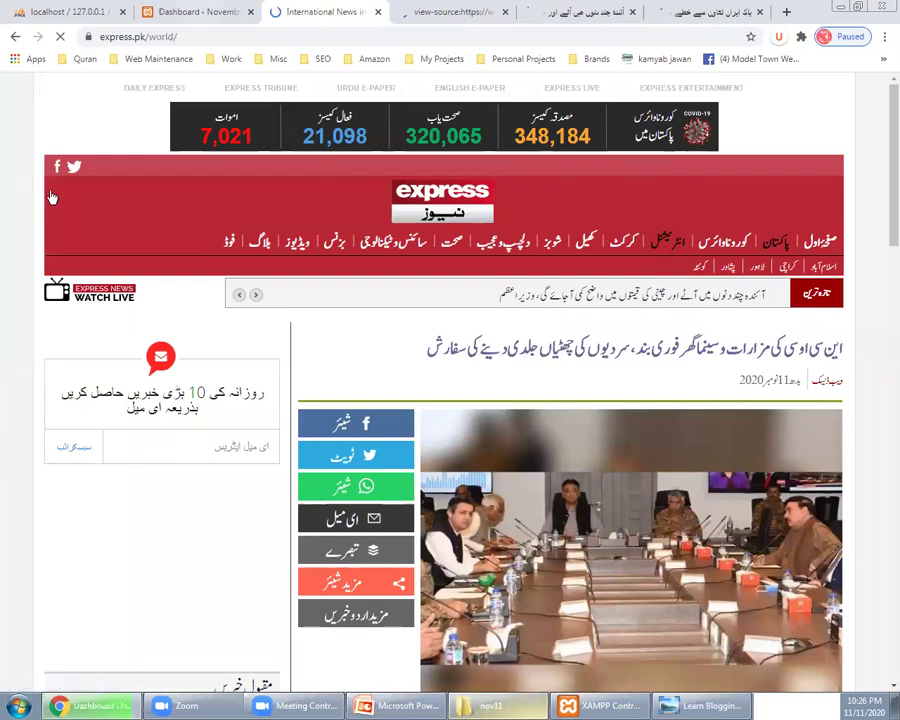
key(ctrl+shift+Tab)
mouse_move(131, 237)
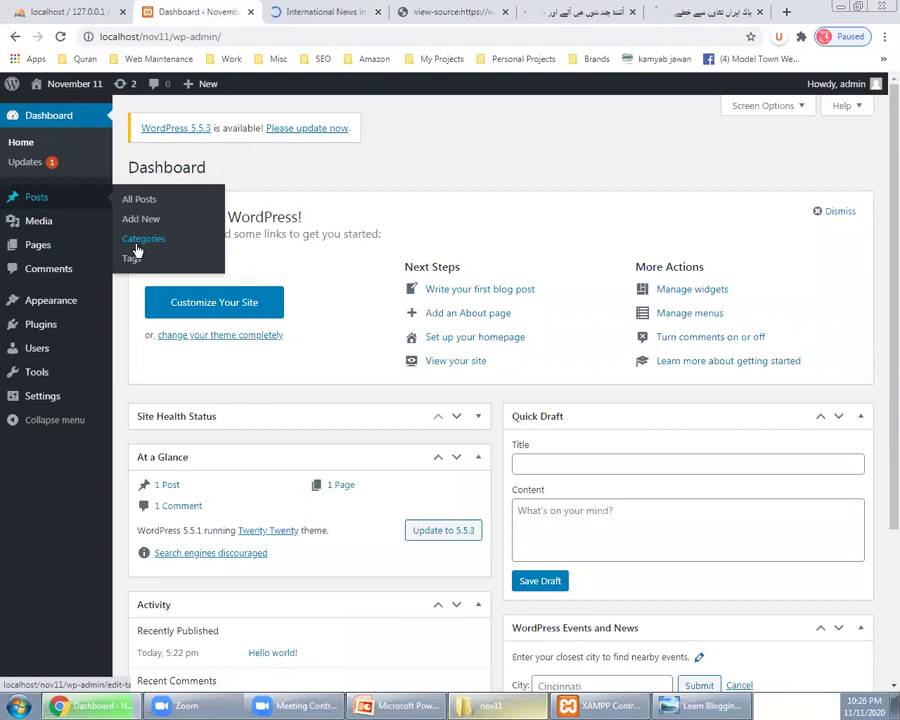
click(157, 241)
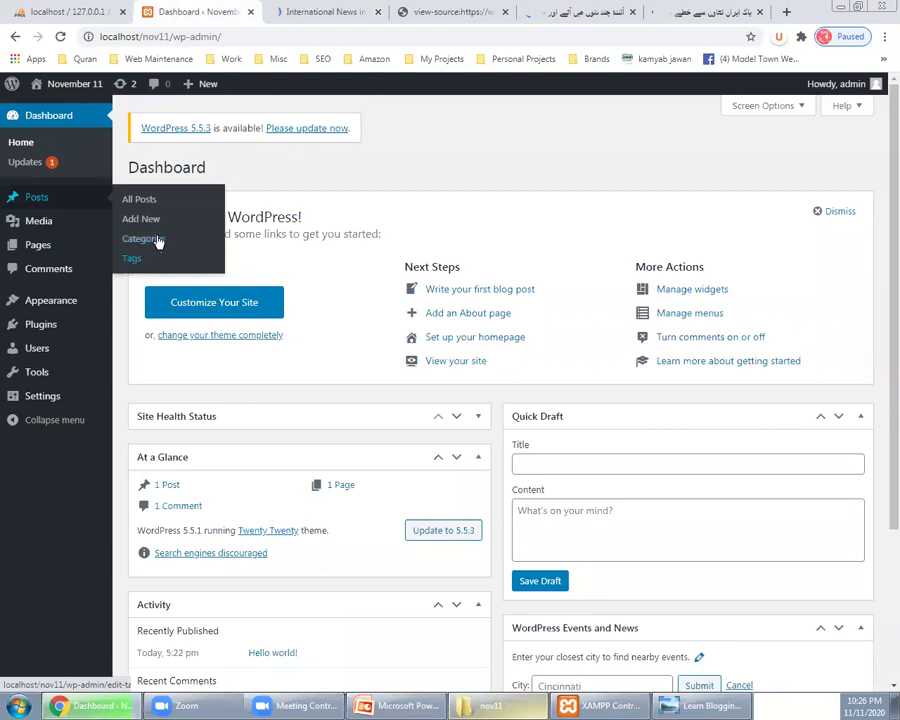
Compare the express.pk International News page with Pages, then view the story's HTML source
key(ctrl+Tab)
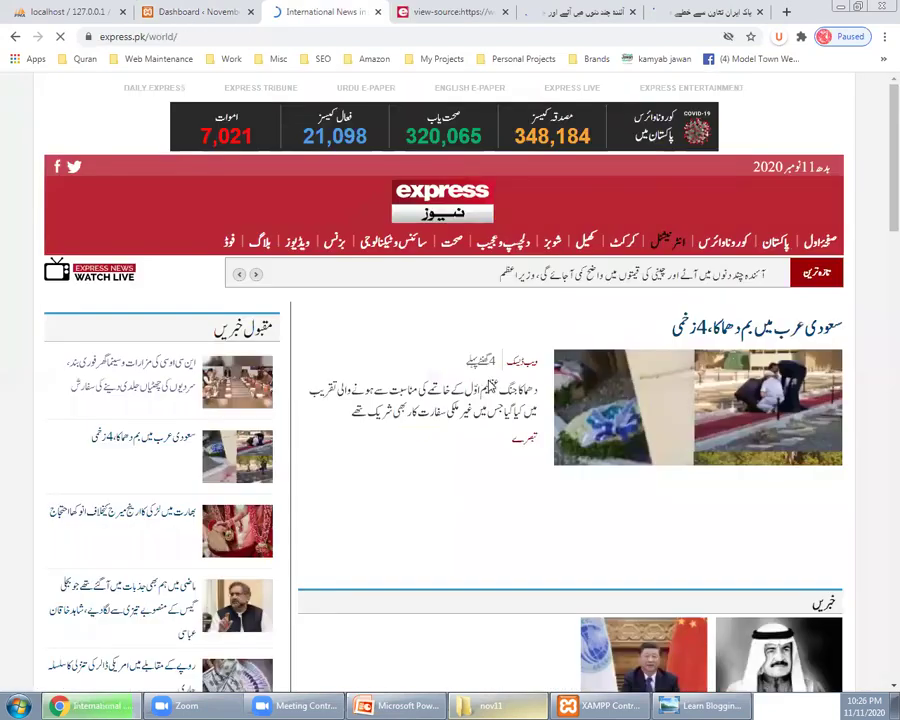
scroll(490, 385, down, 1)
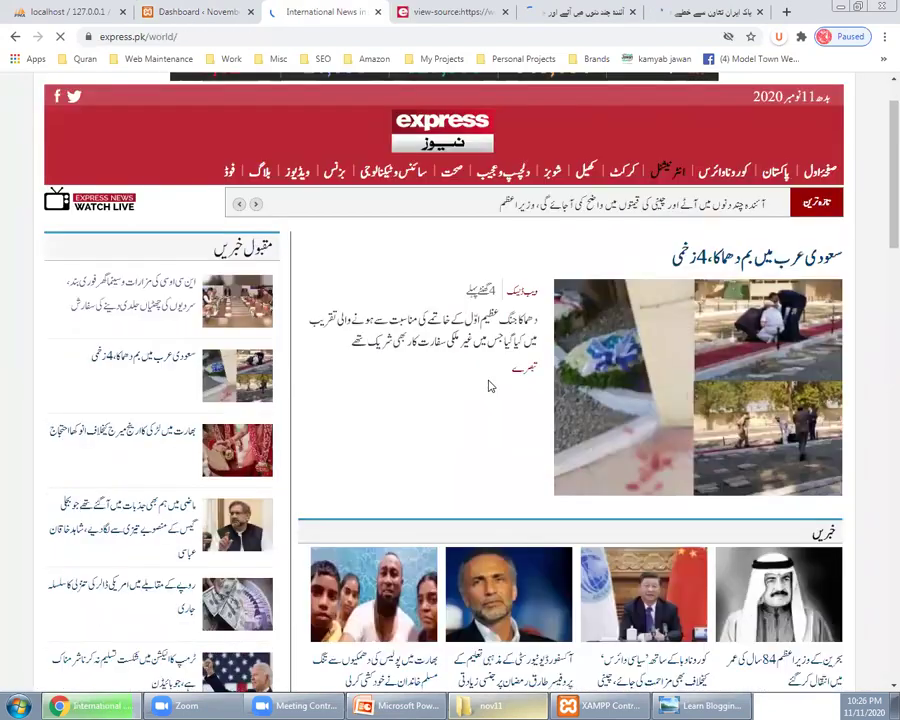
click(229, 14)
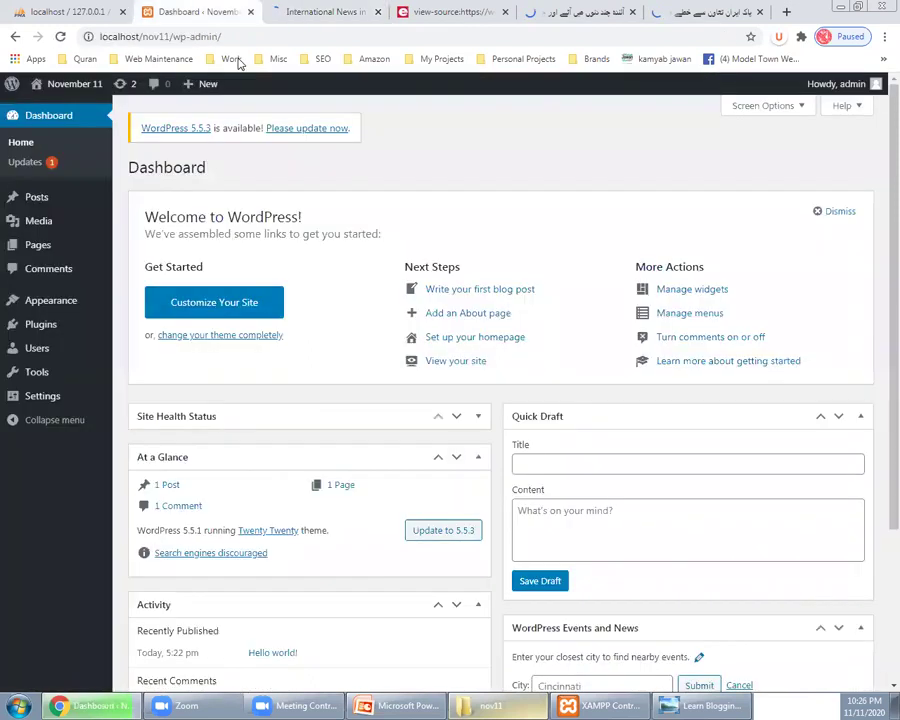
mouse_move(108, 252)
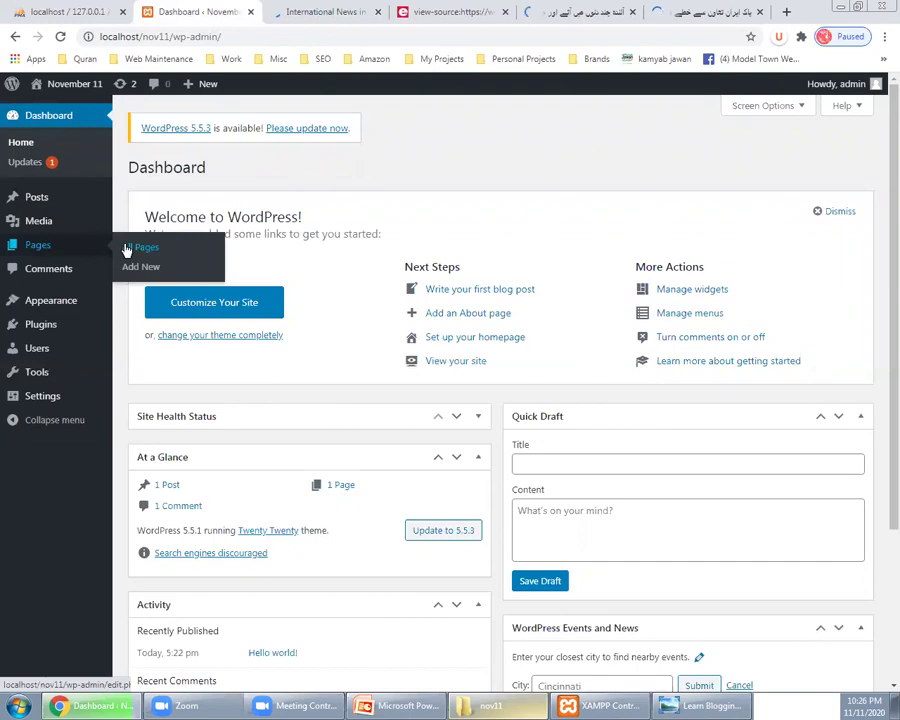
click(430, 12)
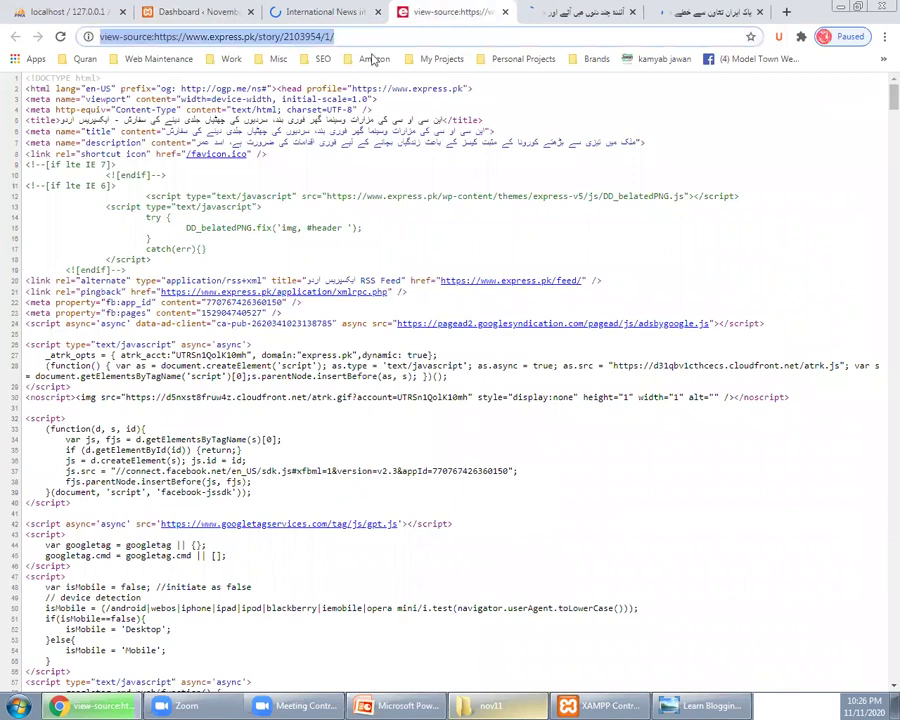
Read express.pk's editors' code of ethics page, then return to the dashboard's Posts and Pages menus
key(ctrl+shift+Tab)
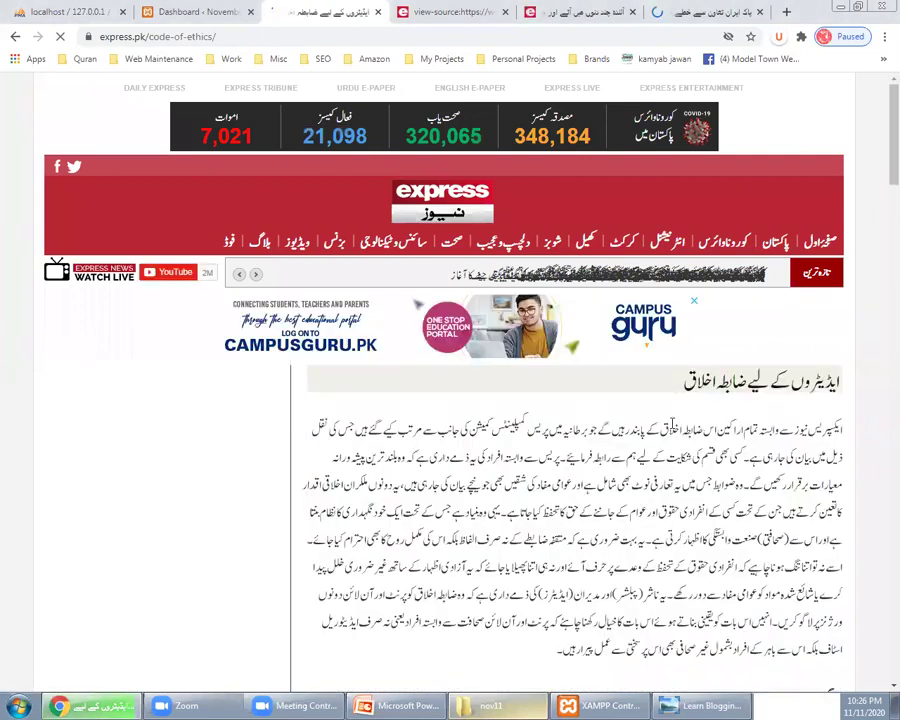
scroll(672, 427, down, 6)
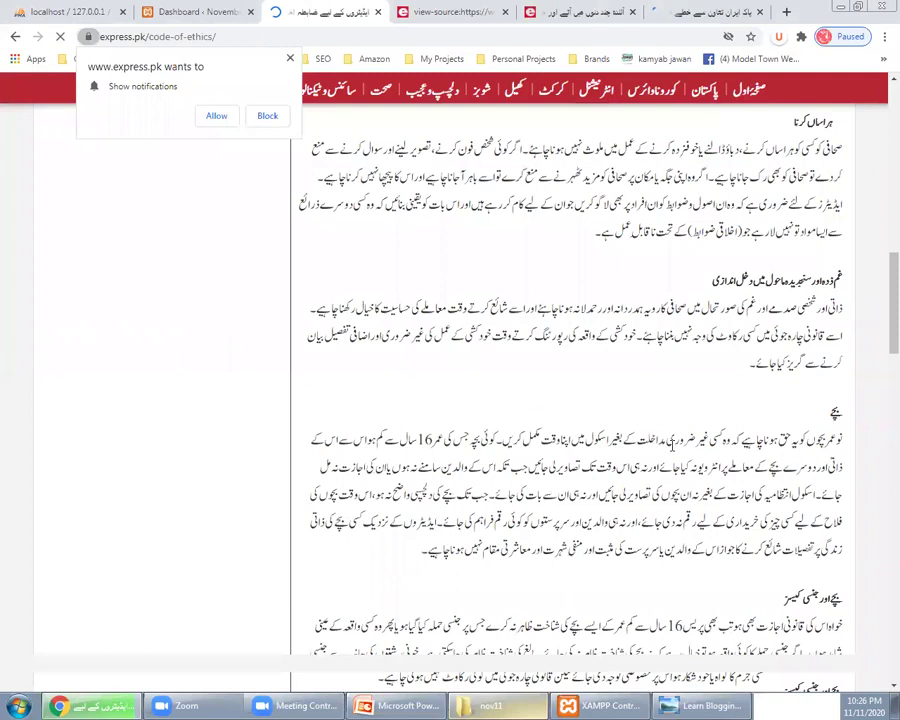
click(244, 8)
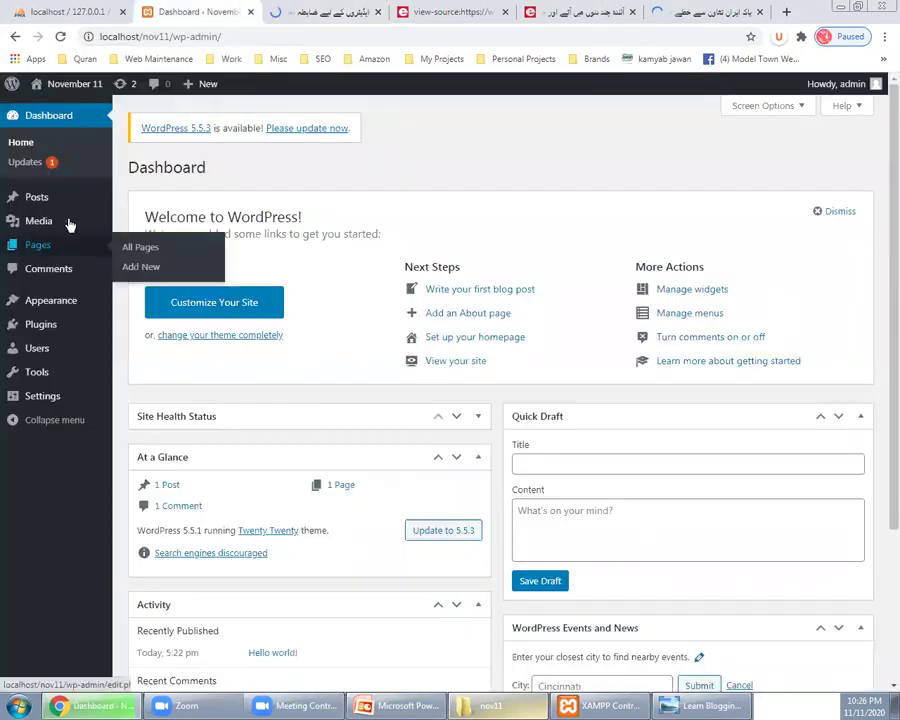
mouse_move(70, 206)
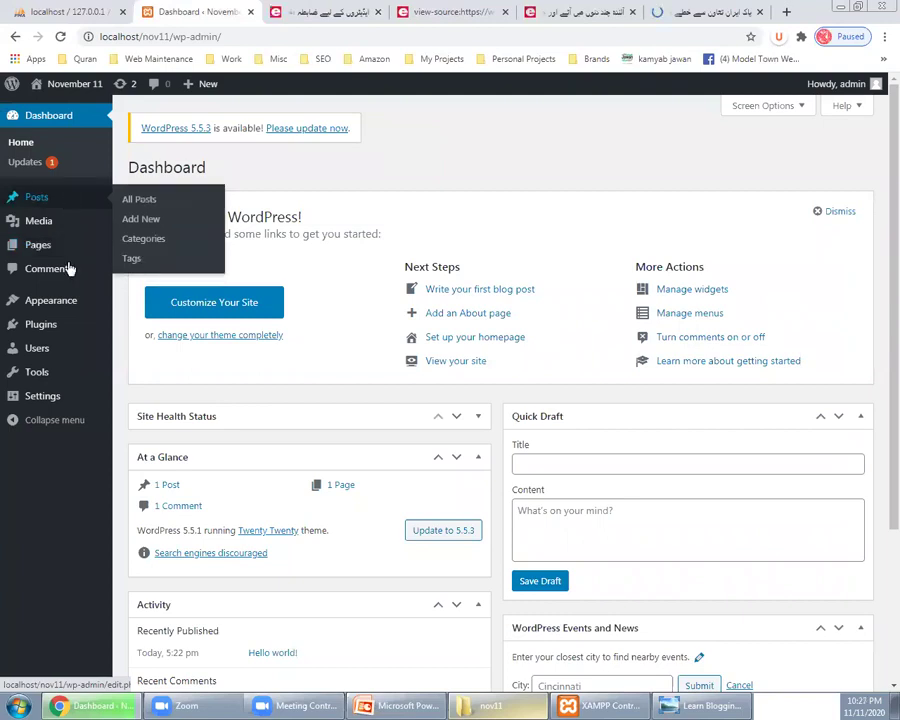
mouse_move(70, 260)
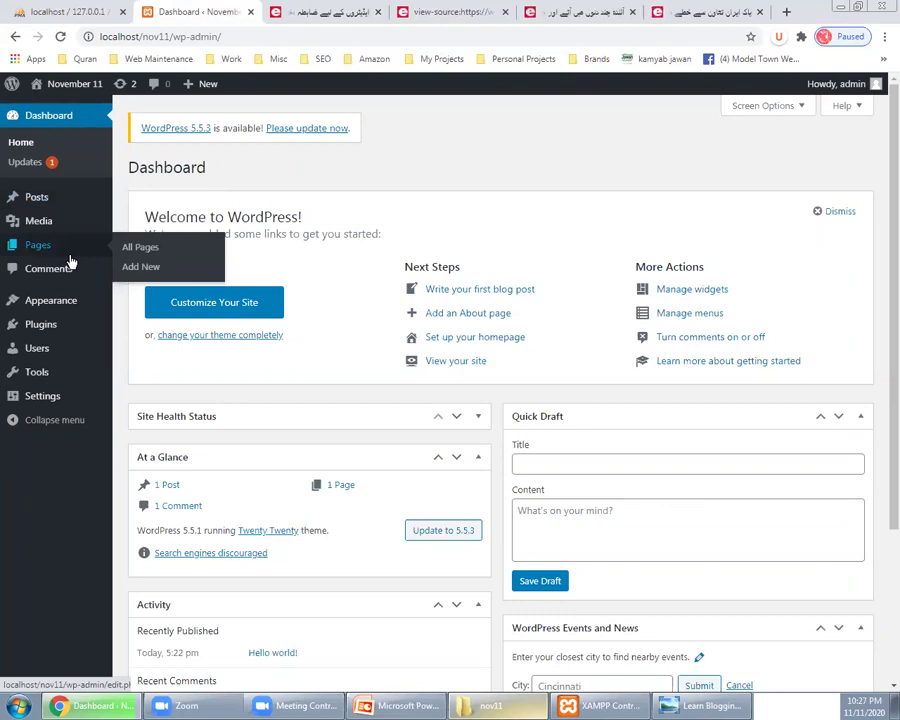